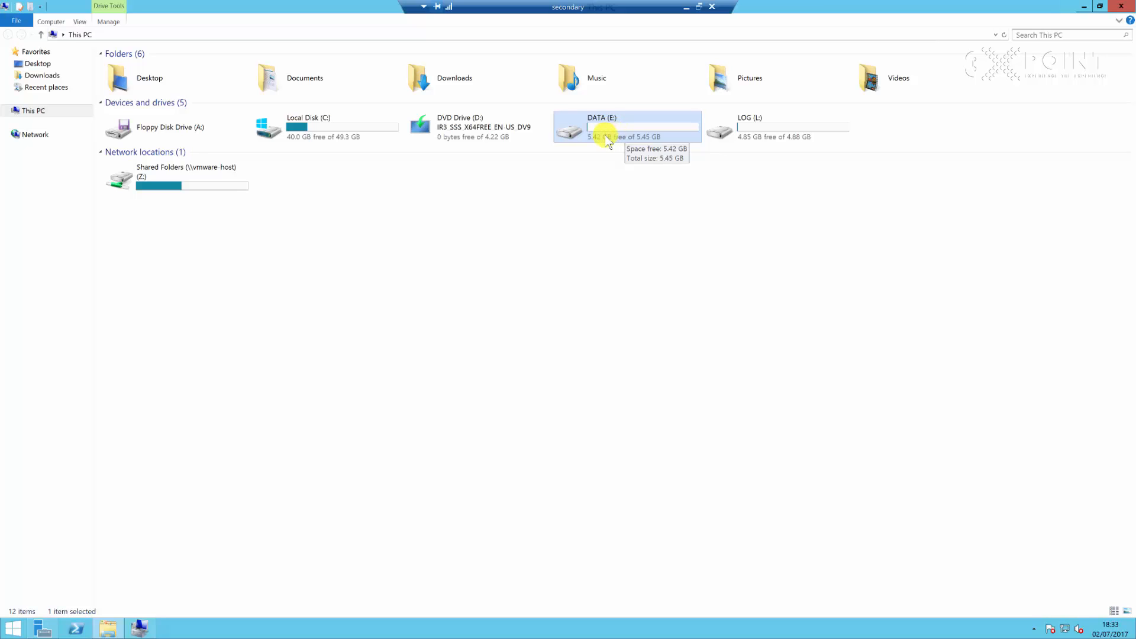
# Open the Shared Folders (Z:) network drive on the secondary server and minimize the remote session
pyautogui.click(755, 129)
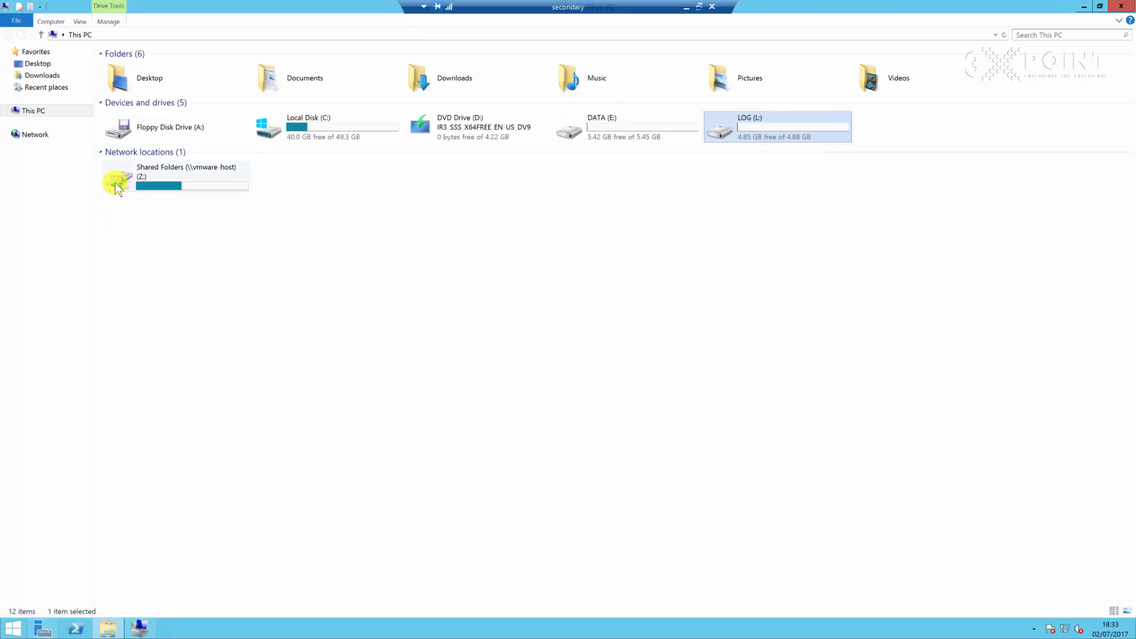
pyautogui.click(157, 180)
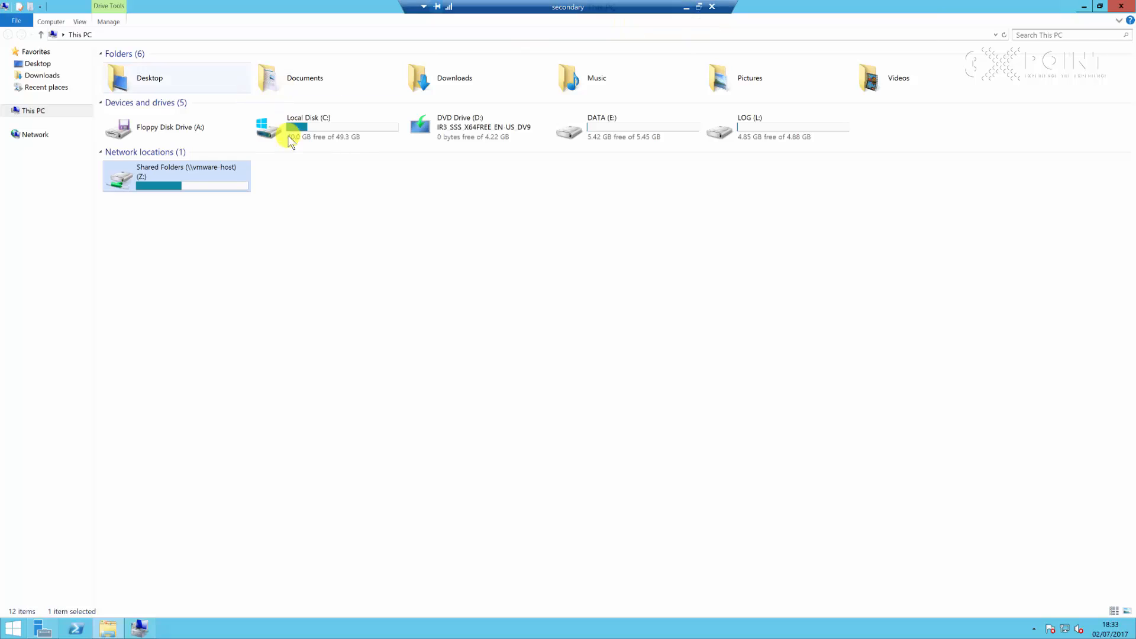
pyautogui.doubleClick(184, 182)
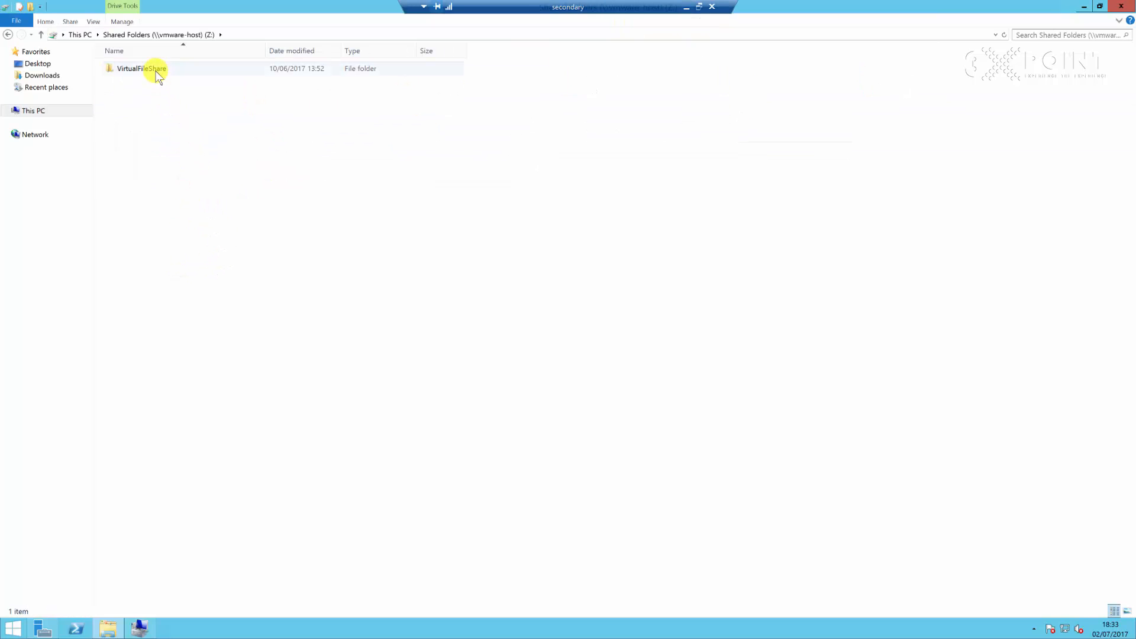
pyautogui.click(685, 12)
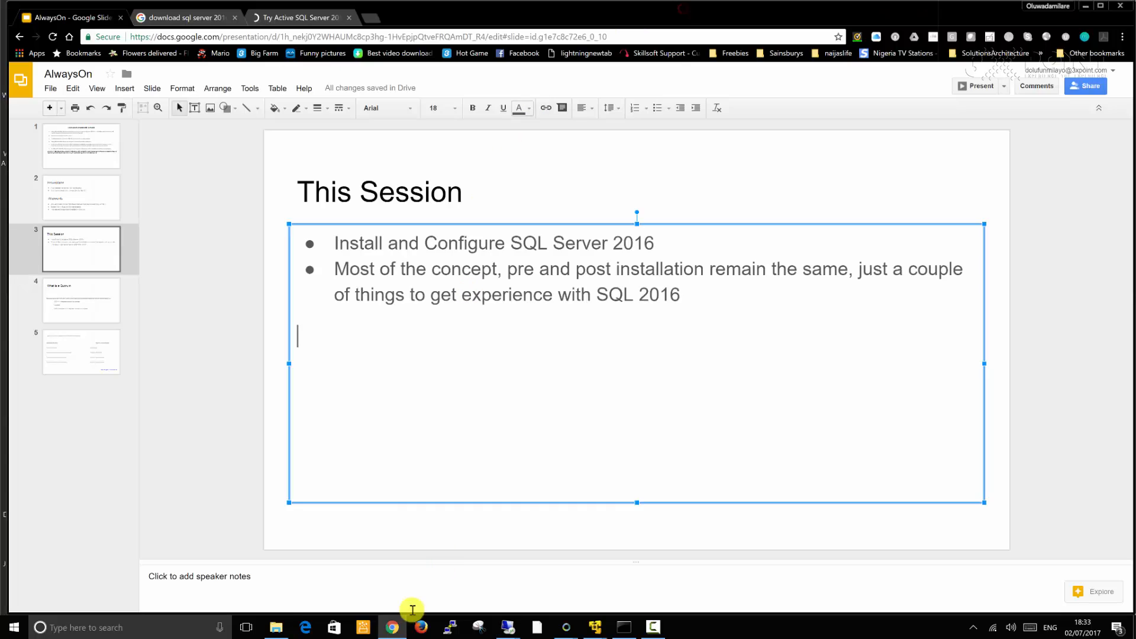
# Open the VirtualFileShare folder on the host's Data (D:) drive to compare it with the shared drive
pyautogui.click(275, 627)
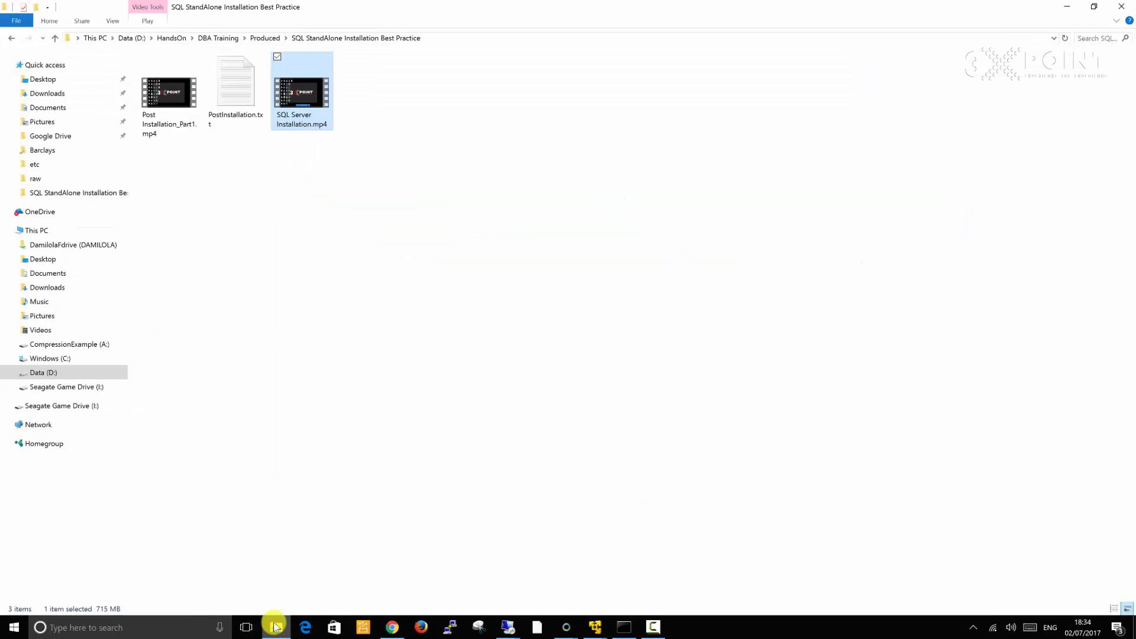
pyautogui.click(45, 372)
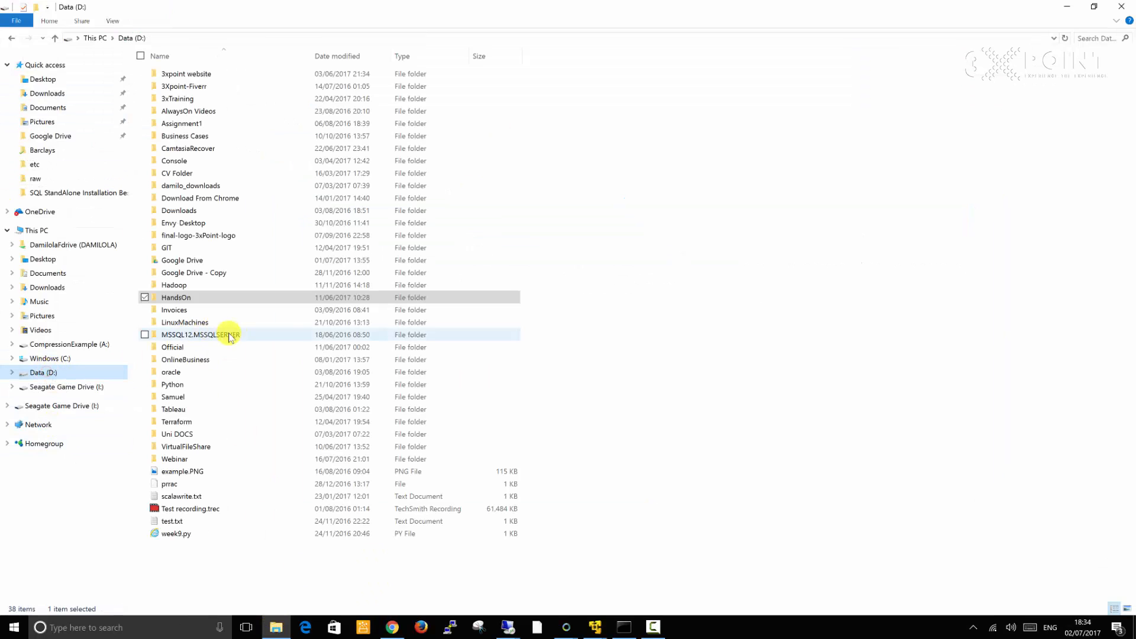
pyautogui.click(196, 447)
pyautogui.doubleClick(196, 448)
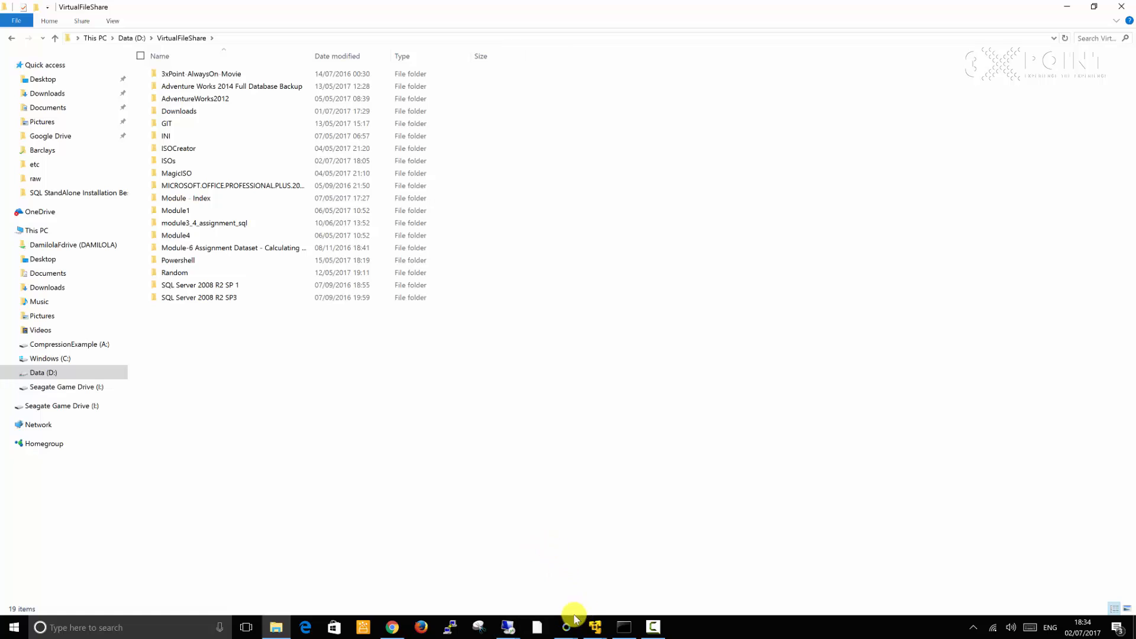
# Switch to the secondary remote session and open the VirtualFileShare folder on the shared Z: drive
pyautogui.moveTo(512, 632)
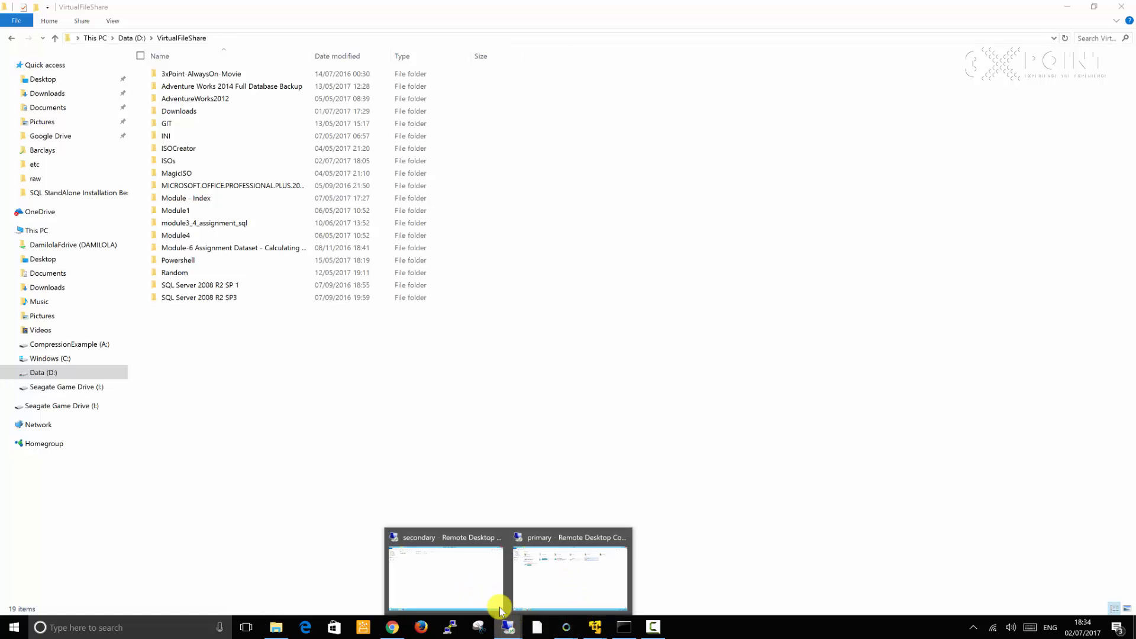
pyautogui.click(482, 589)
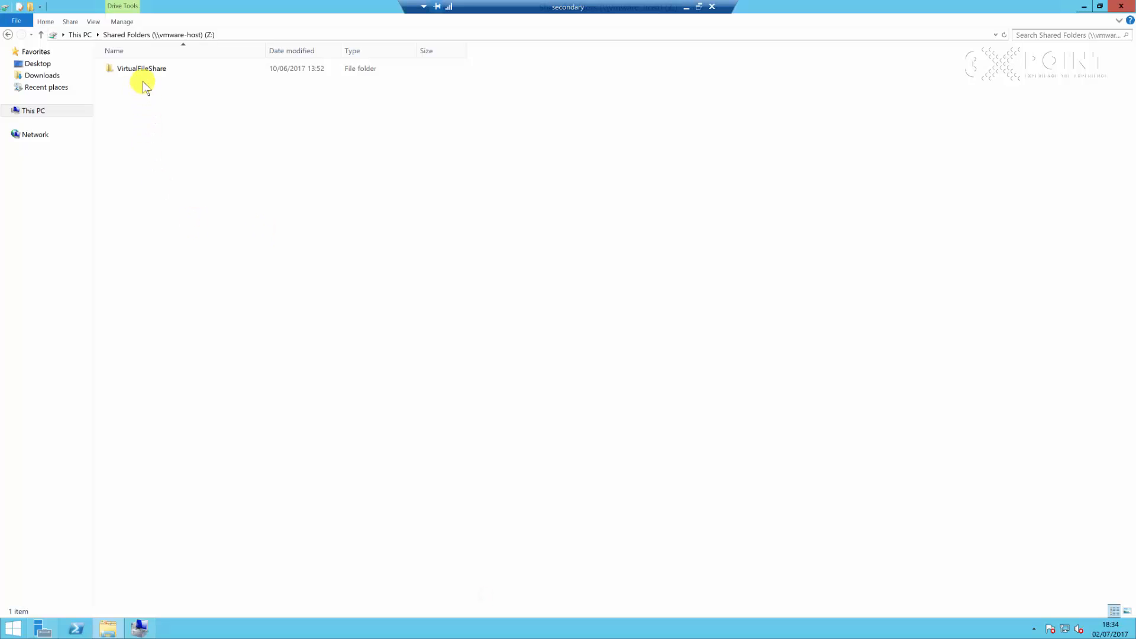
pyautogui.doubleClick(152, 66)
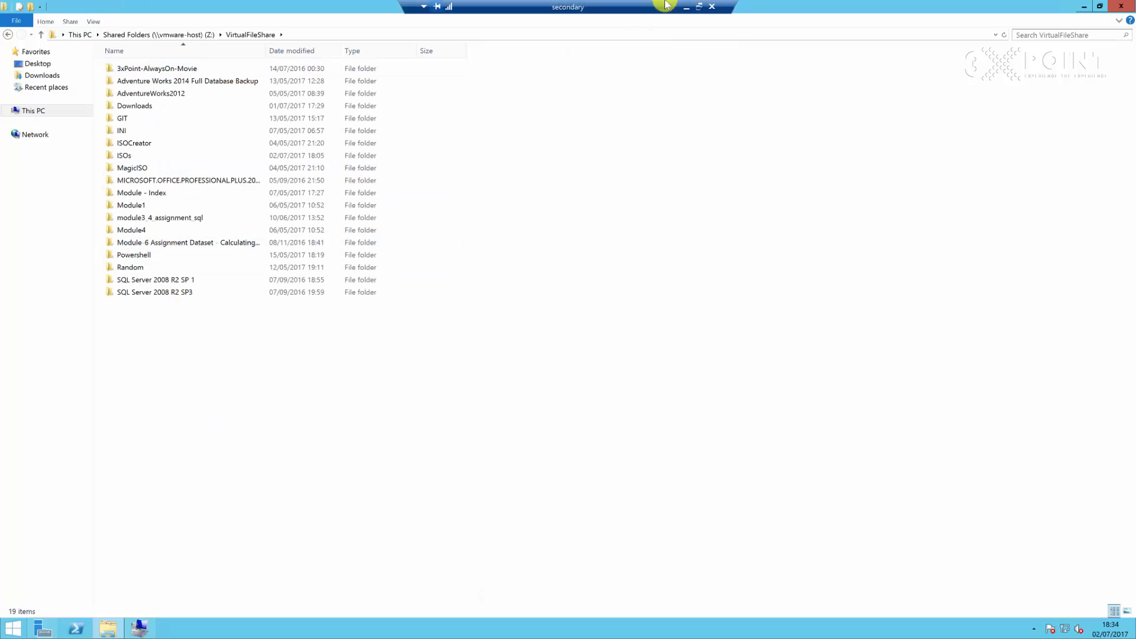
# Switch to the browser and view the SQL Server 2016 evaluation search results and Microsoft download page
pyautogui.click(687, 8)
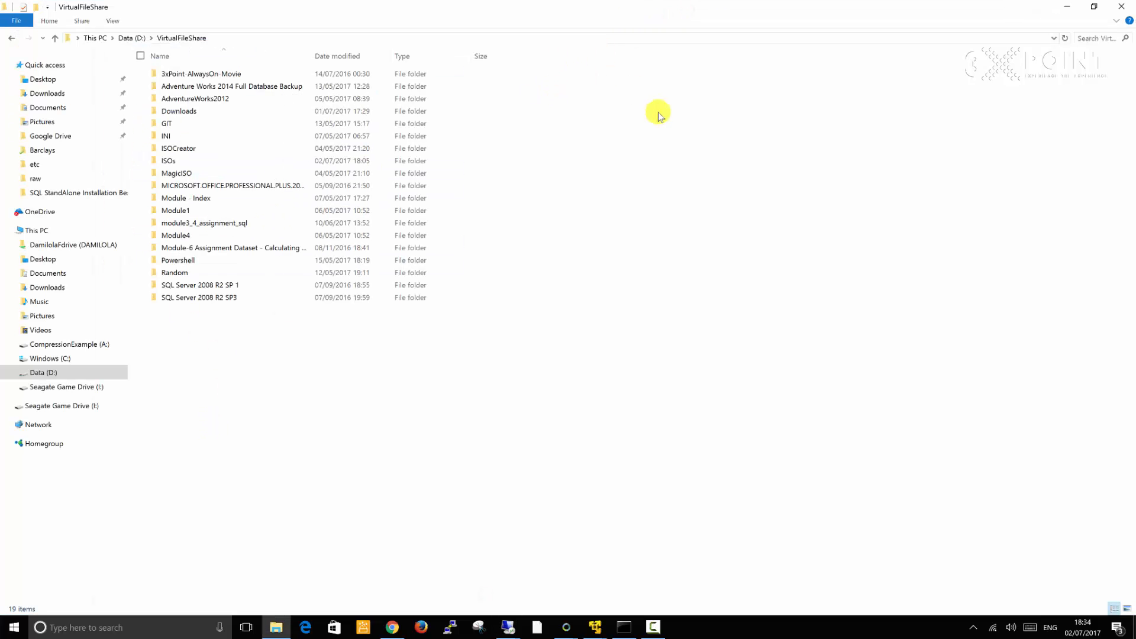
pyautogui.click(1061, 5)
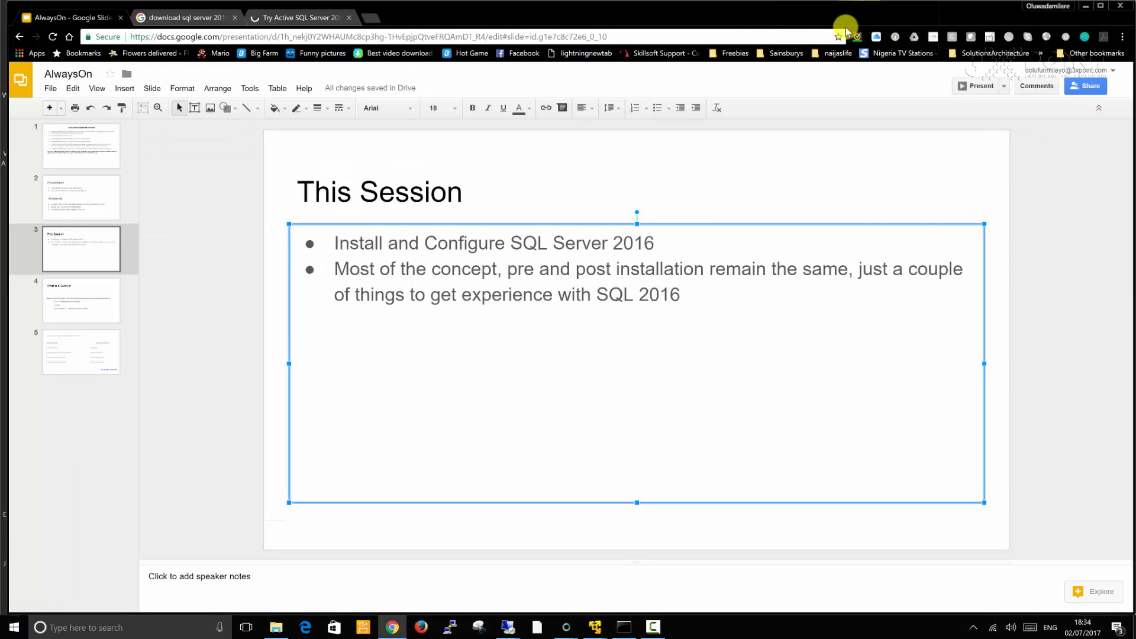
pyautogui.click(217, 23)
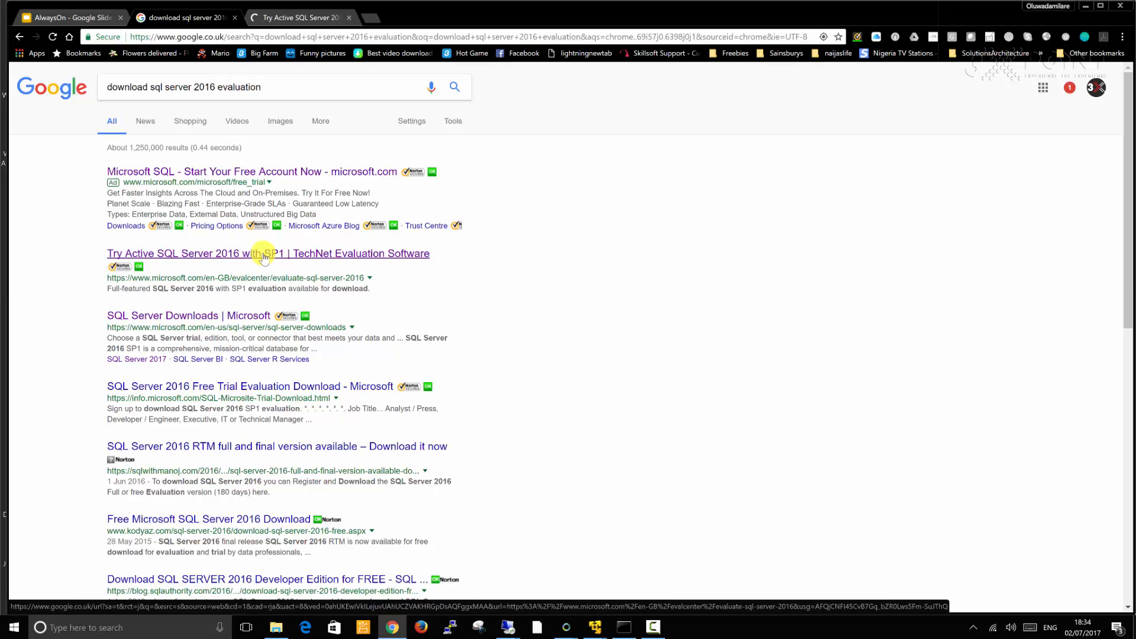
pyautogui.click(300, 19)
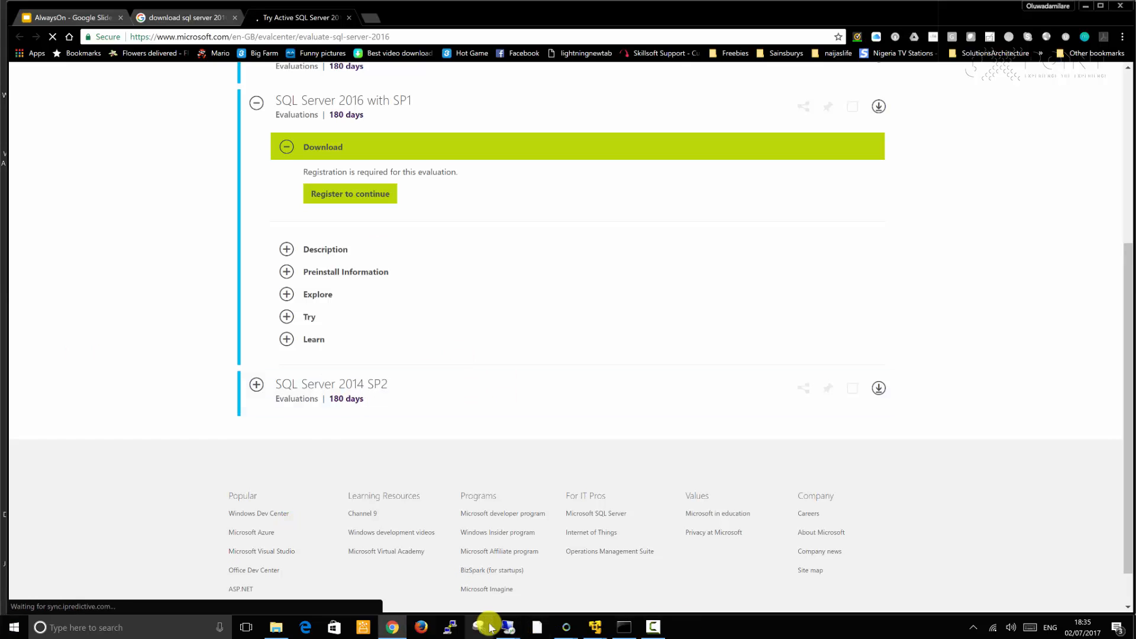
# Return to the secondary session and copy the Sql2016_and_SP1 installer from VirtualFileShare's ISOs\SQL2016 folder
pyautogui.moveTo(508, 627)
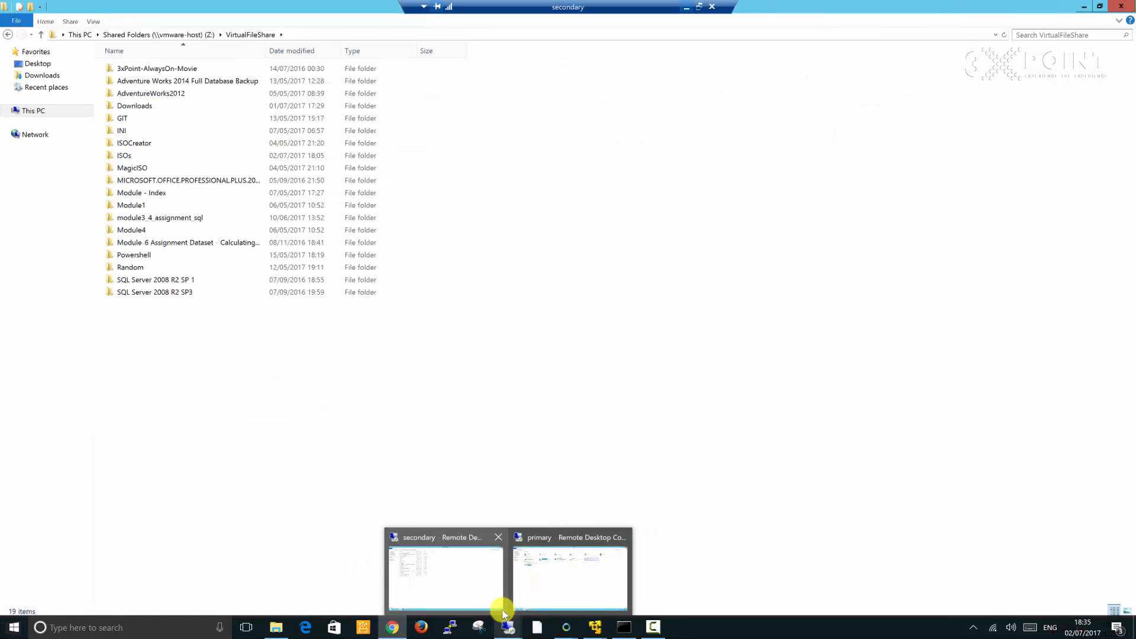
pyautogui.click(498, 597)
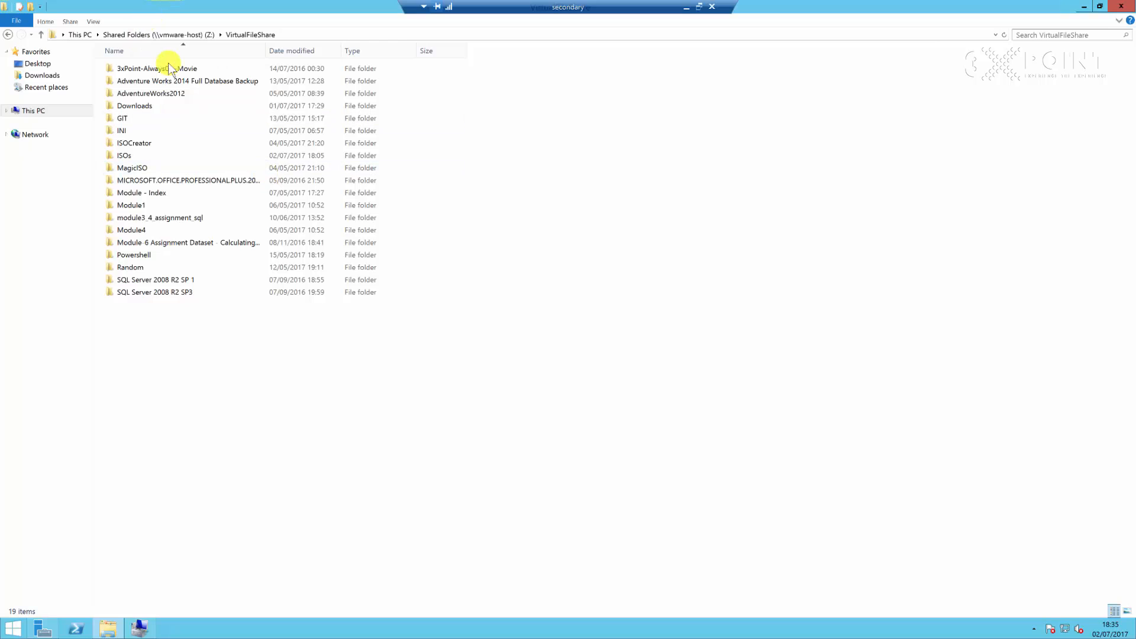
pyautogui.doubleClick(126, 157)
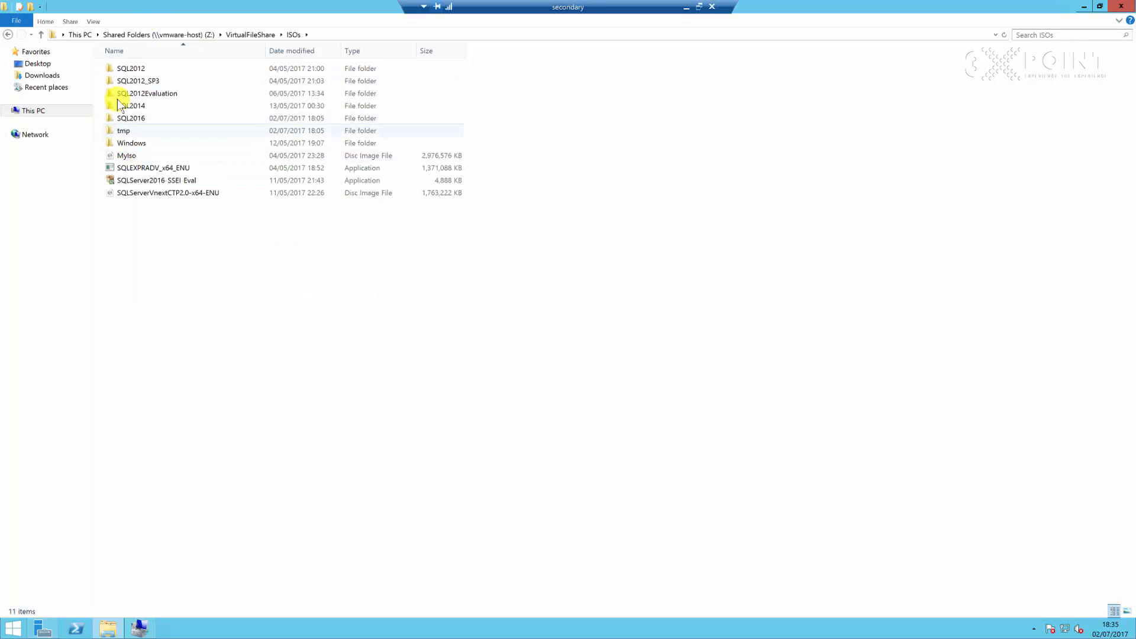
pyautogui.doubleClick(137, 119)
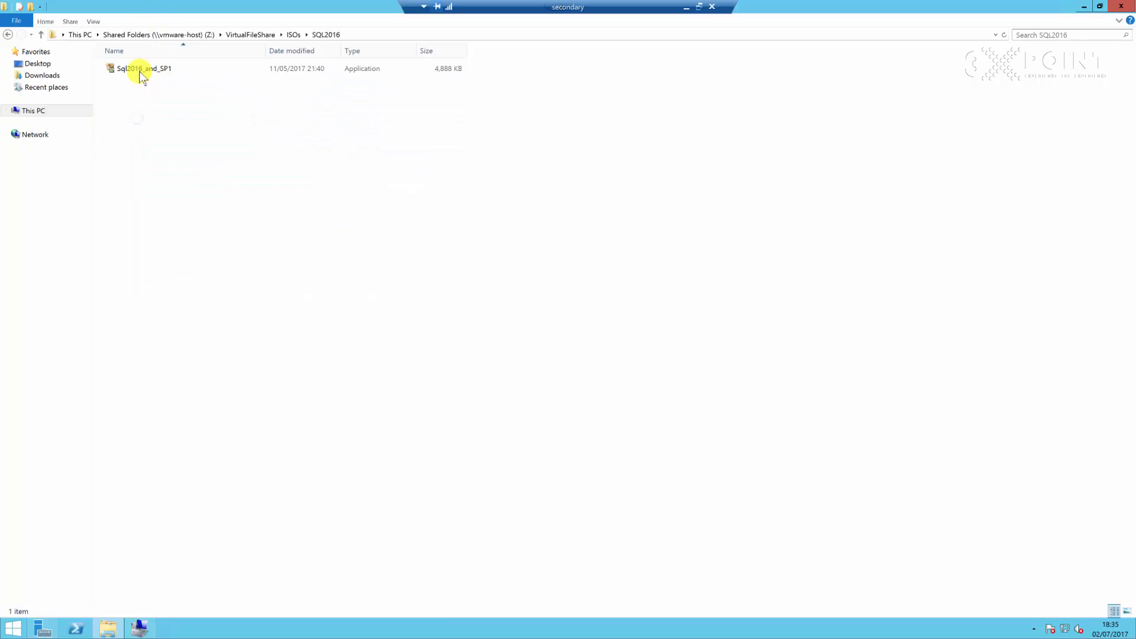
pyautogui.click(141, 69)
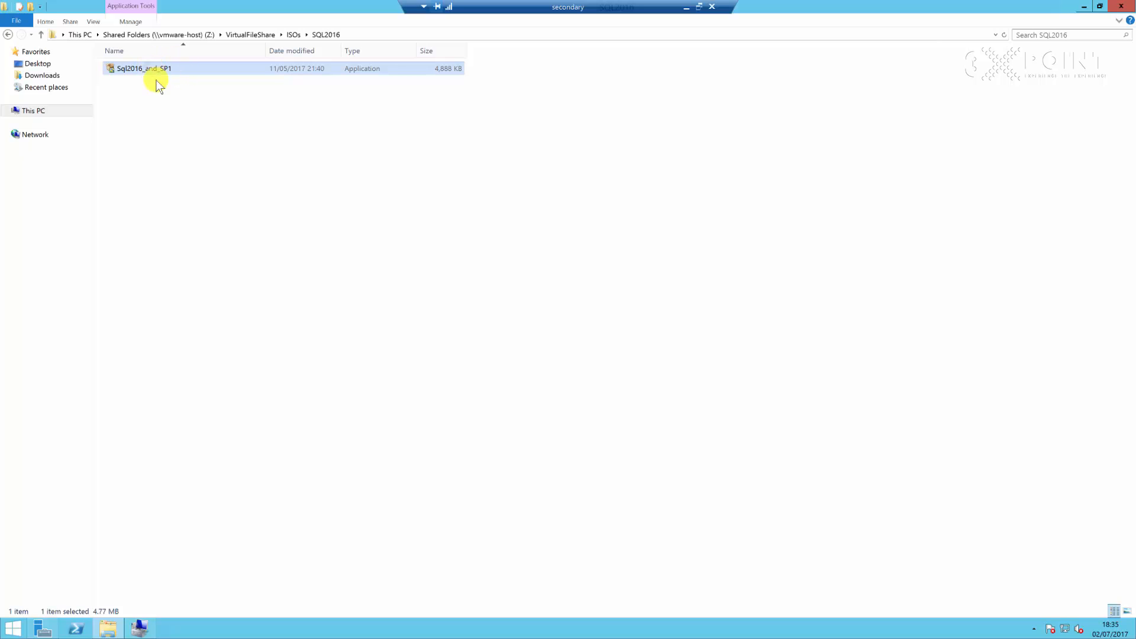
pyautogui.rightClick(150, 67)
pyautogui.click(181, 154)
# Create a new folder named SQL_2016 on the Desktop
pyautogui.click(44, 65)
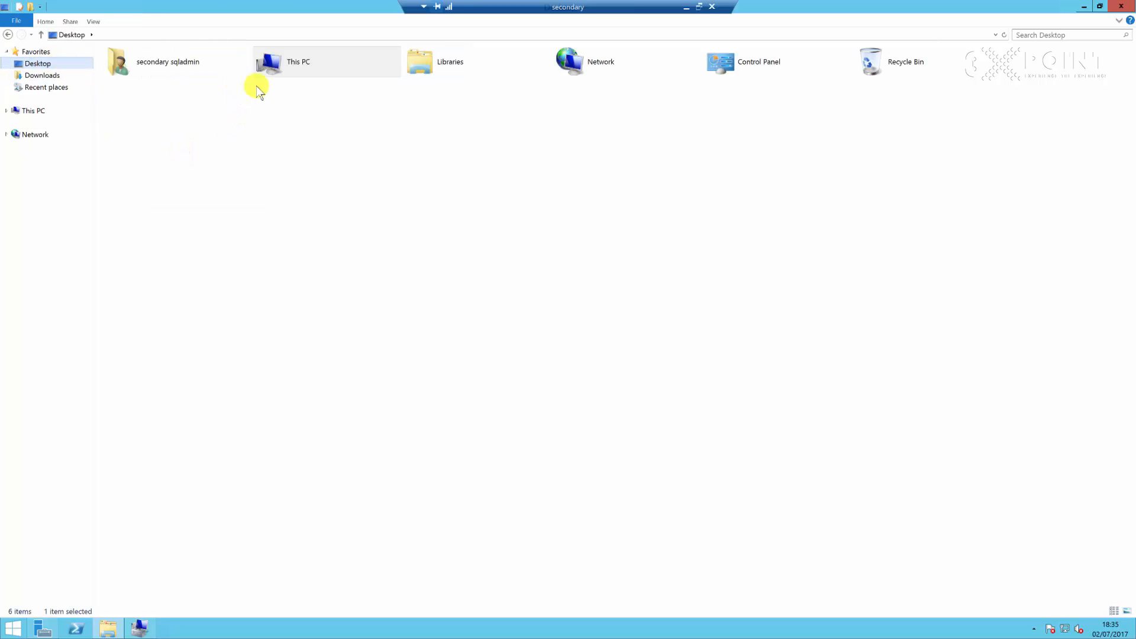
pyautogui.click(223, 125)
pyautogui.rightClick(355, 173)
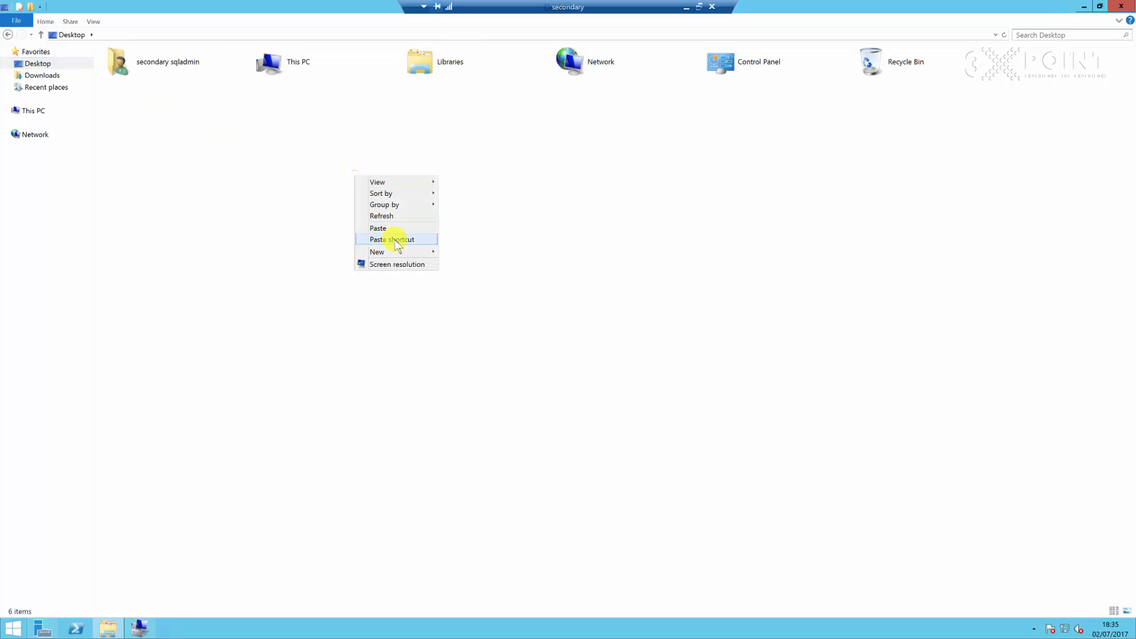
pyautogui.moveTo(397, 253)
pyautogui.click(467, 252)
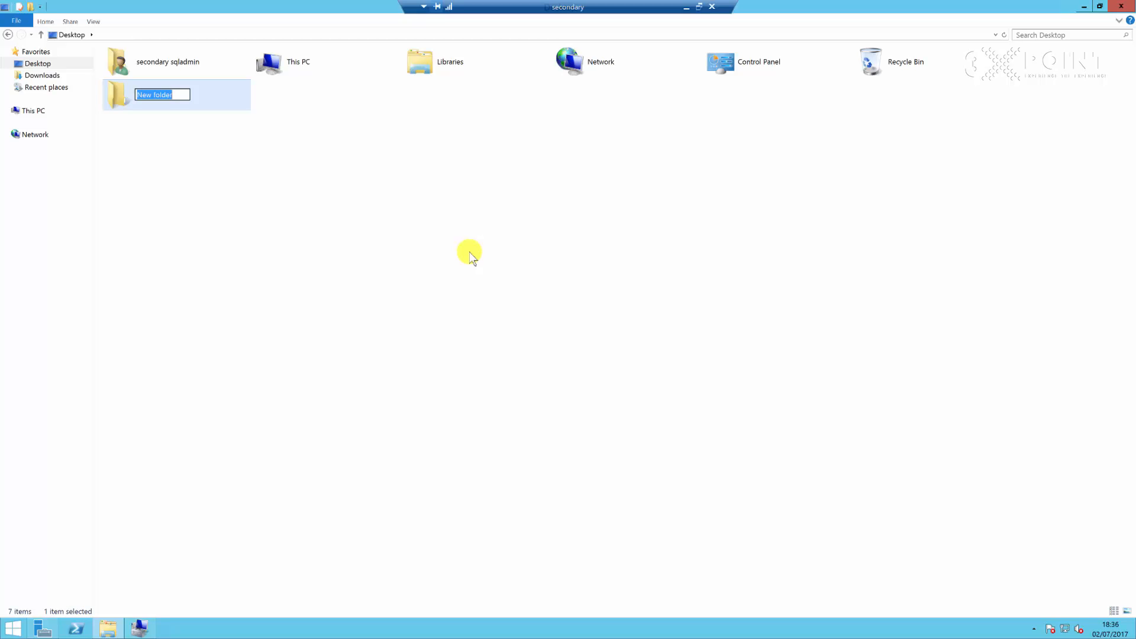
pyautogui.write('SQL_2016')
pyautogui.press('Return')
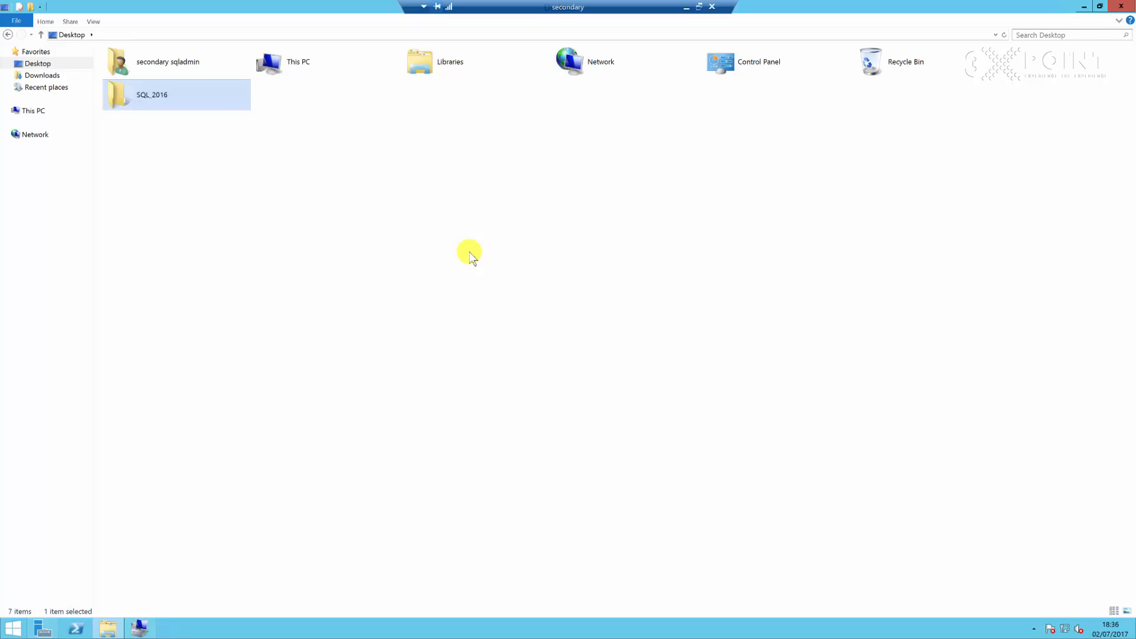
# Open the SQL_2016 folder and paste the Sql2016_and_SP1 installer into it
pyautogui.doubleClick(178, 101)
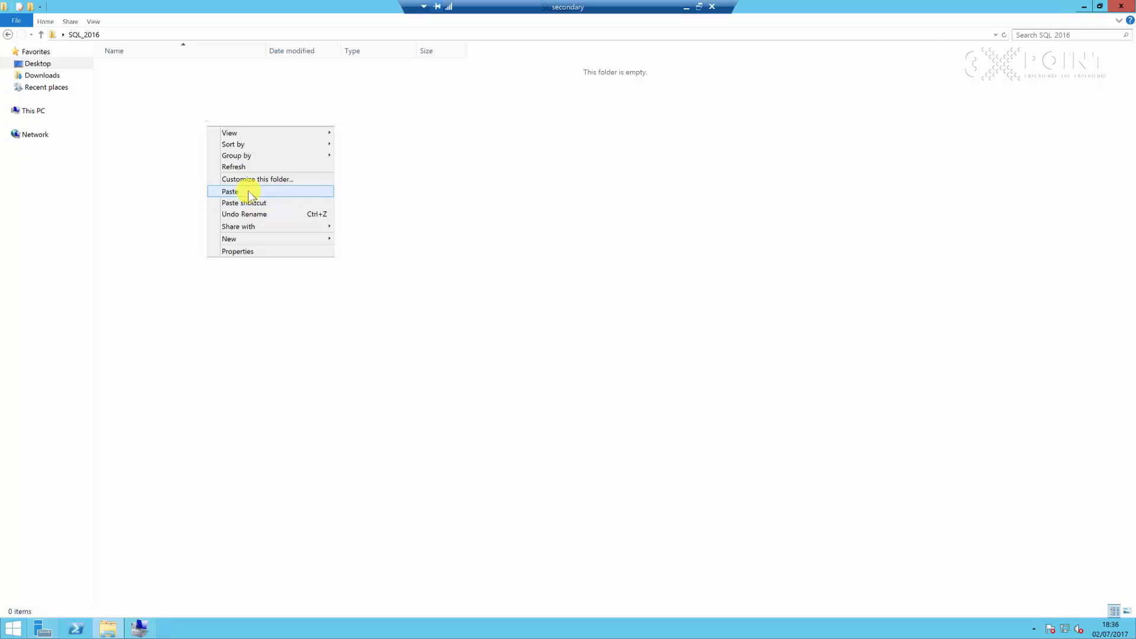
pyautogui.click(246, 191)
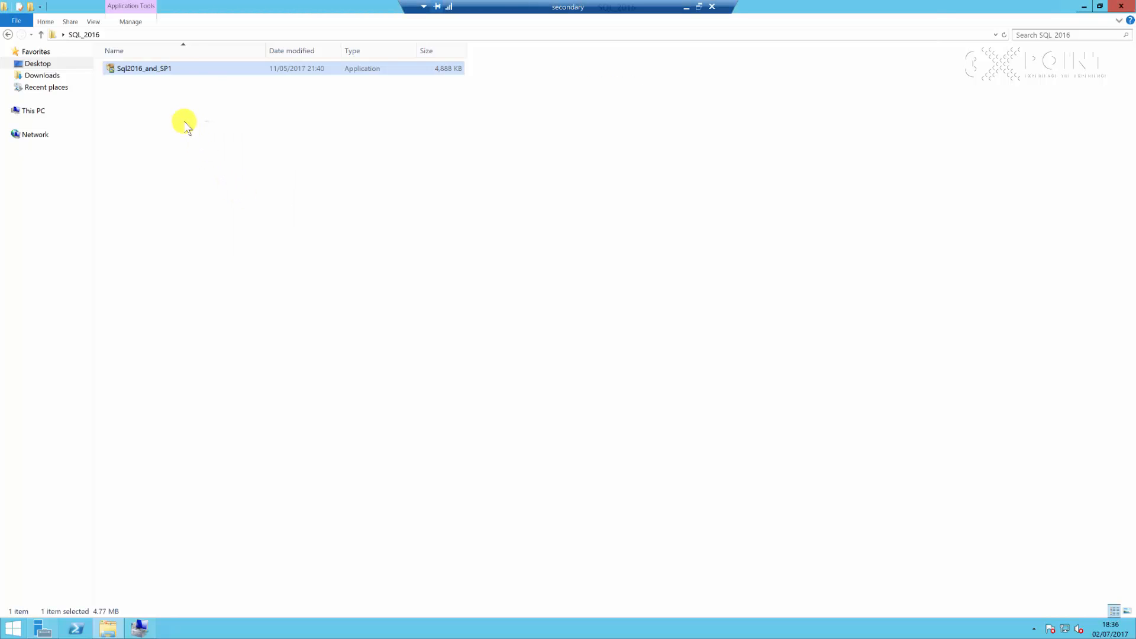
pyautogui.click(249, 180)
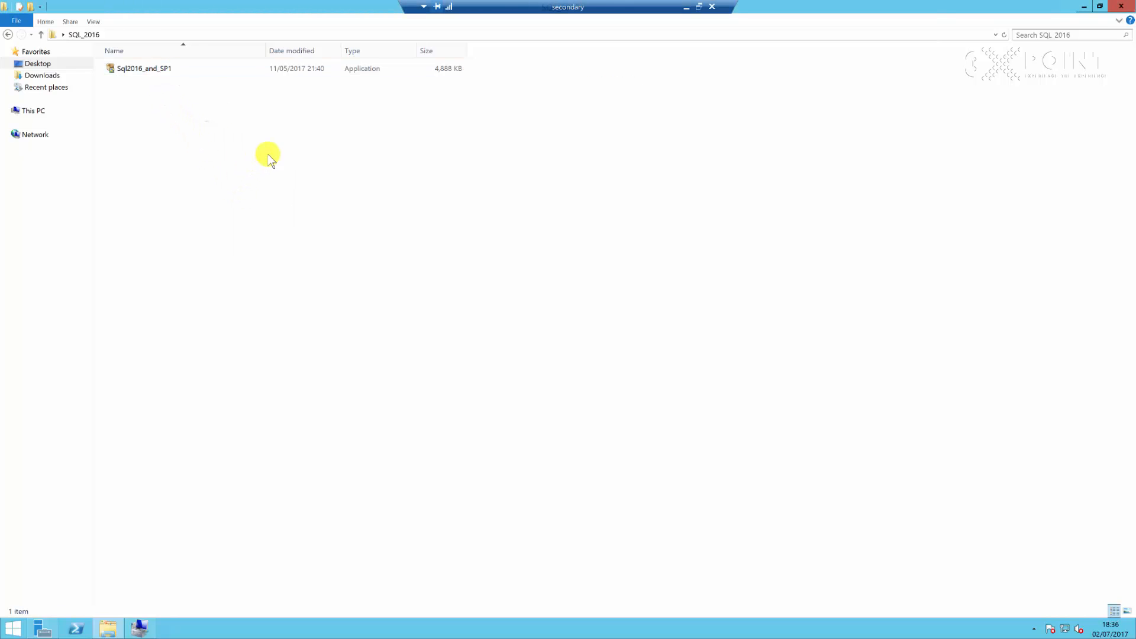
# Restore the window and run Sql2016_and_SP1, allowing it to make changes in User Account Control
pyautogui.click(1100, 7)
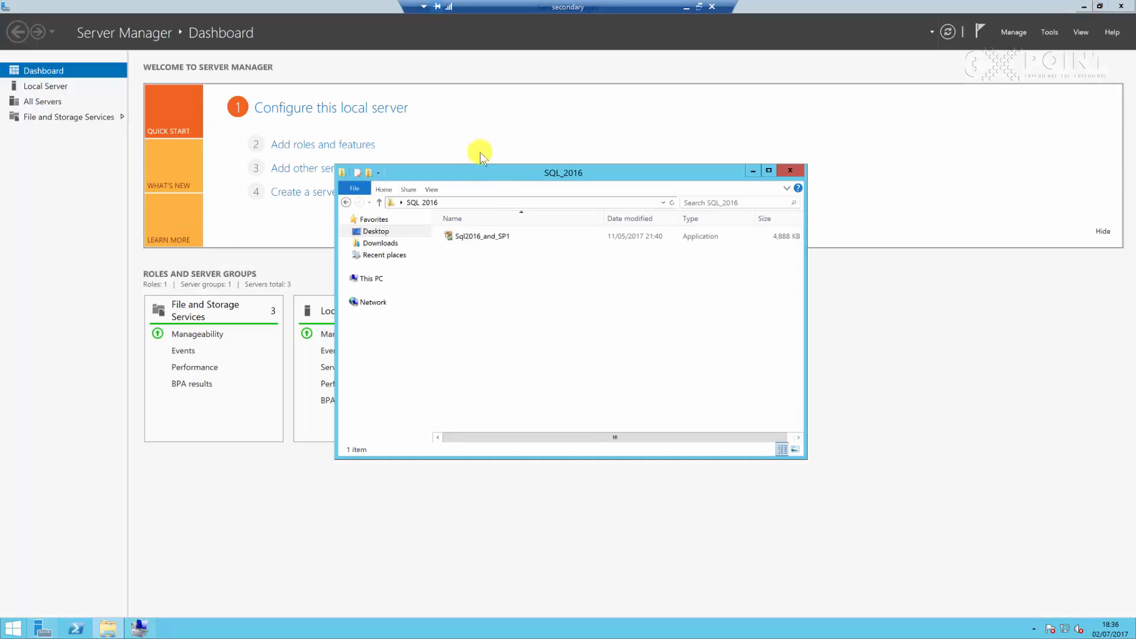
pyautogui.click(480, 238)
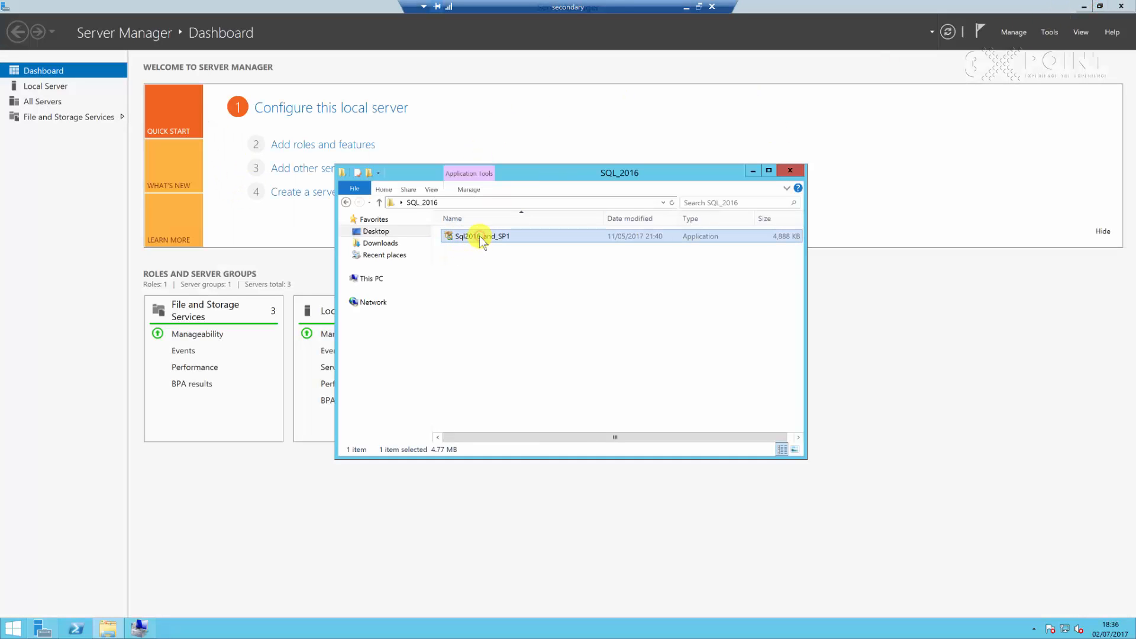
pyautogui.doubleClick(481, 238)
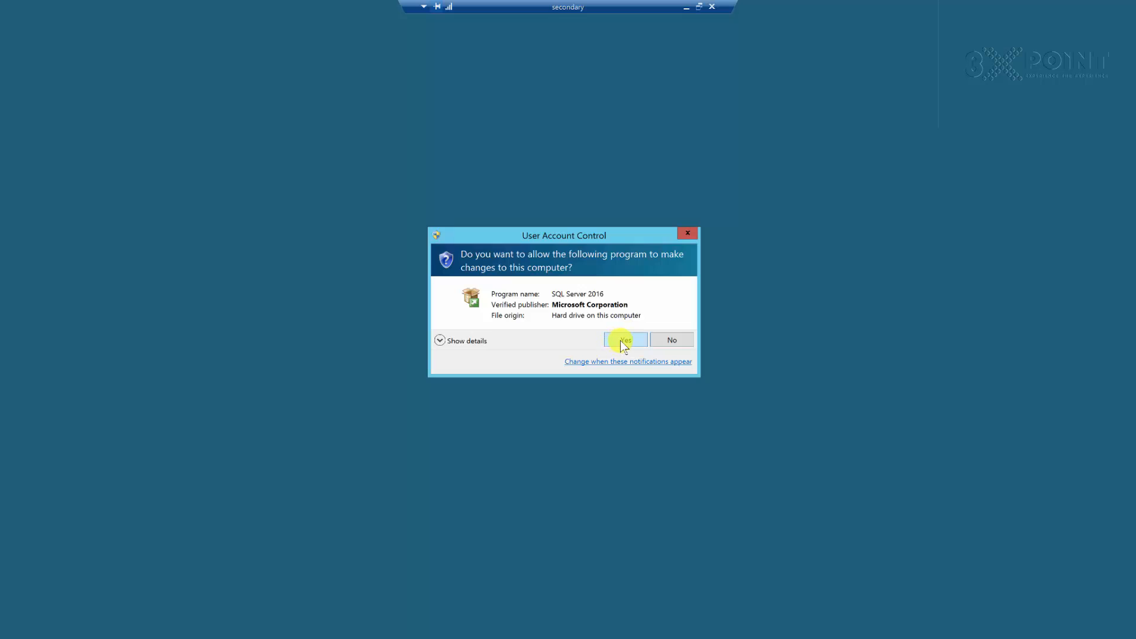
pyautogui.click(622, 341)
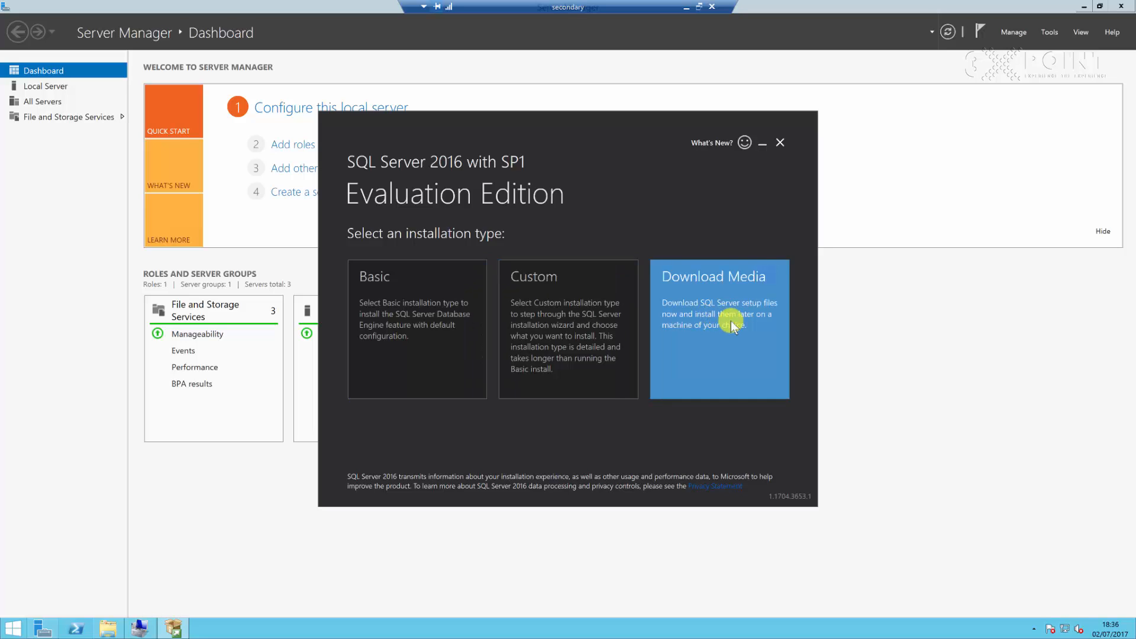
# Choose the Custom installation type and browse to set the media location to the Desktop's SQL_2016 folder
pyautogui.click(556, 335)
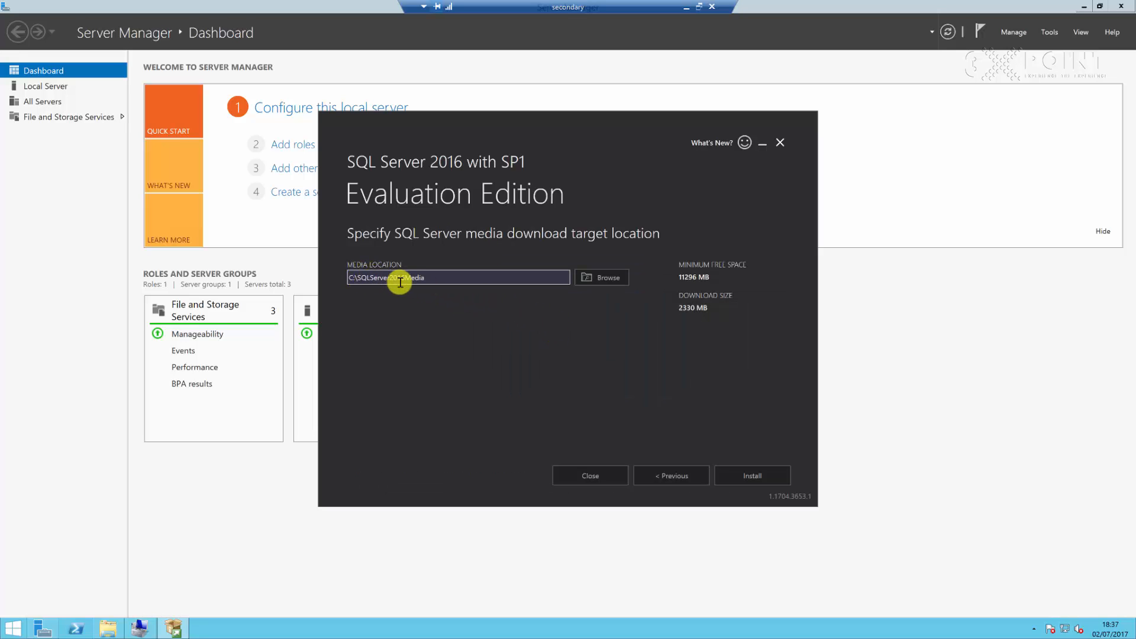
pyautogui.click(361, 278)
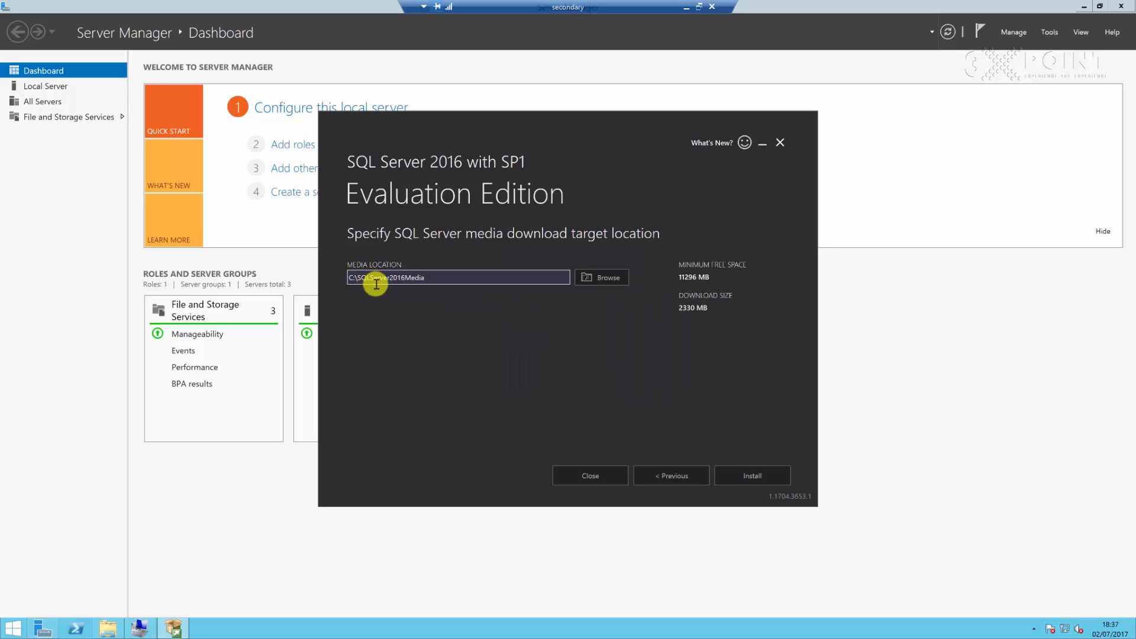
pyautogui.click(607, 281)
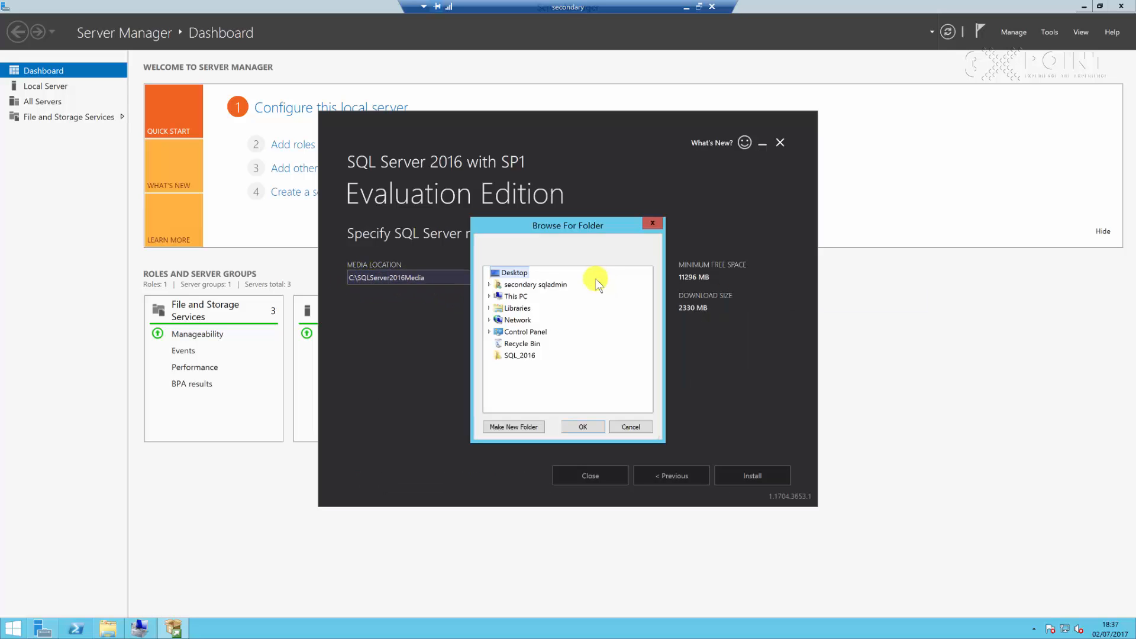
pyautogui.click(510, 357)
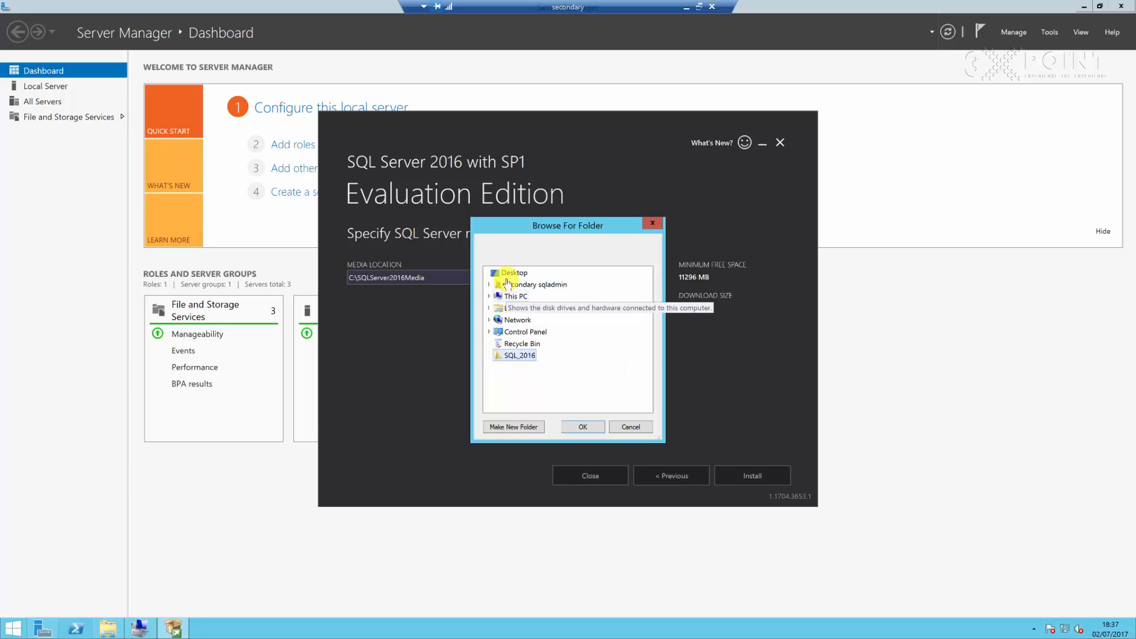
pyautogui.click(584, 426)
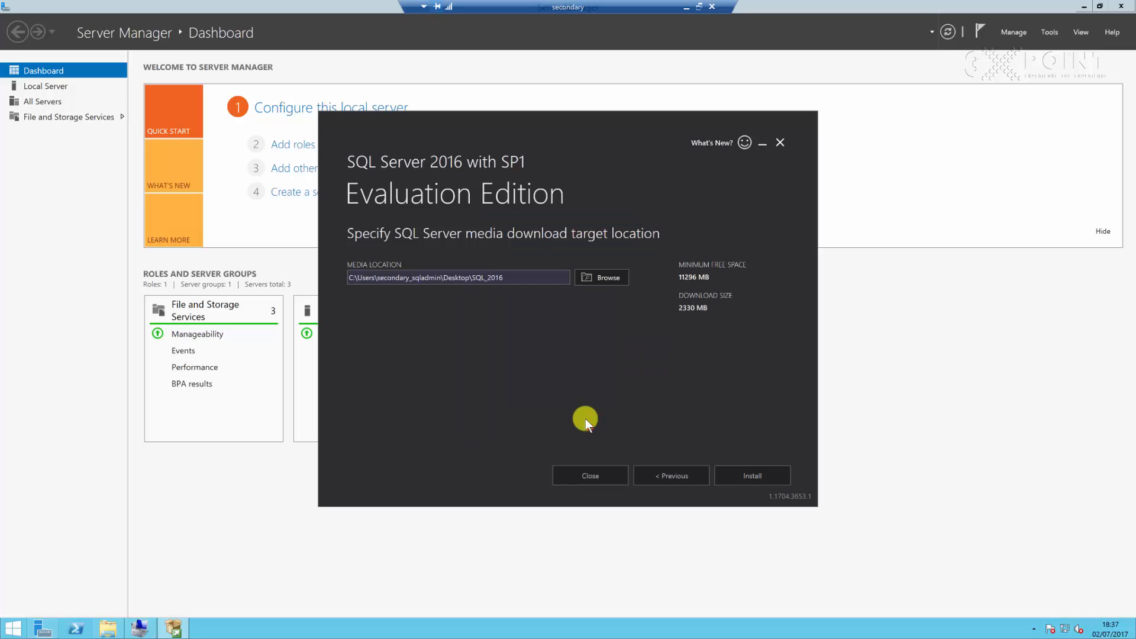
# Start downloading the installation package to the chosen media location
pyautogui.click(743, 471)
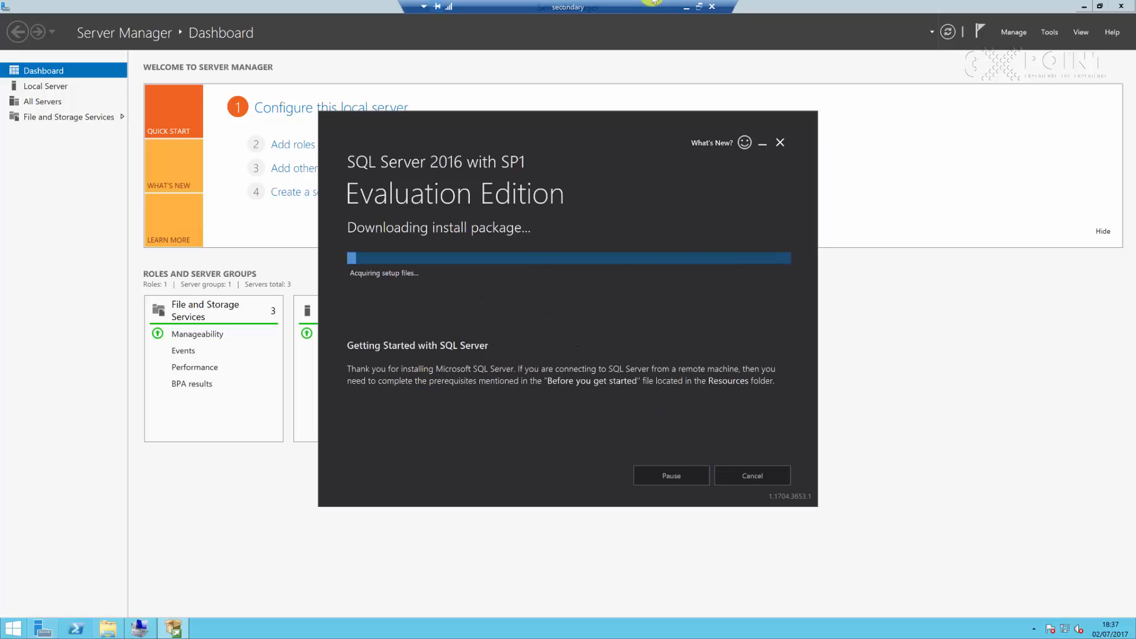
pyautogui.click(686, 11)
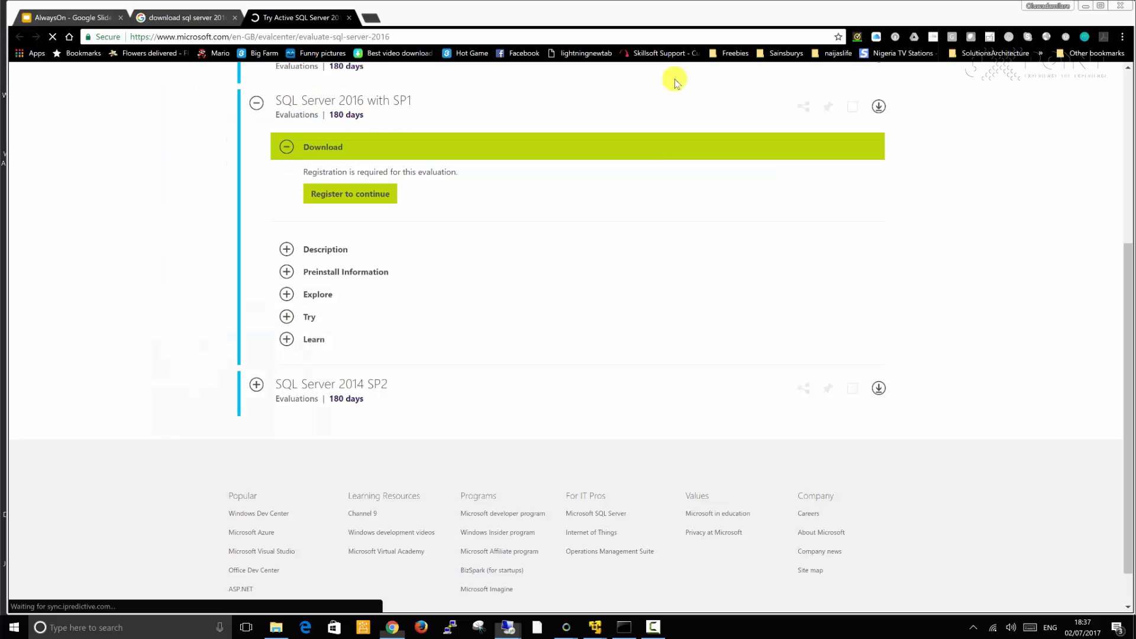
pyautogui.click(655, 627)
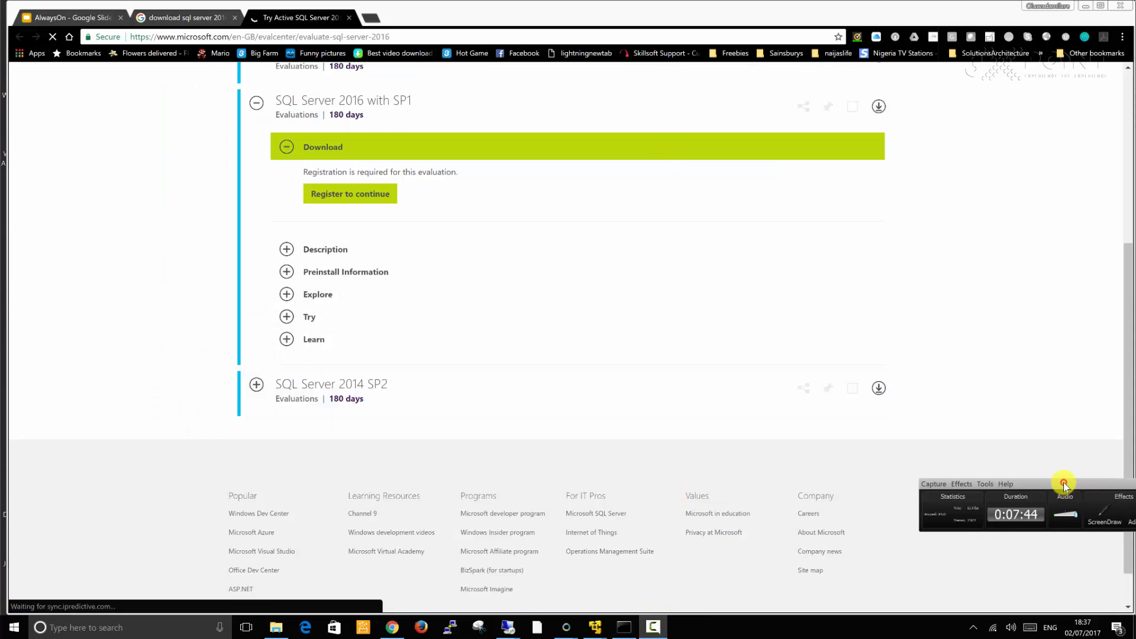
pyautogui.moveTo(1064, 483); pyautogui.dragTo(941, 477)
pyautogui.click(1076, 500)
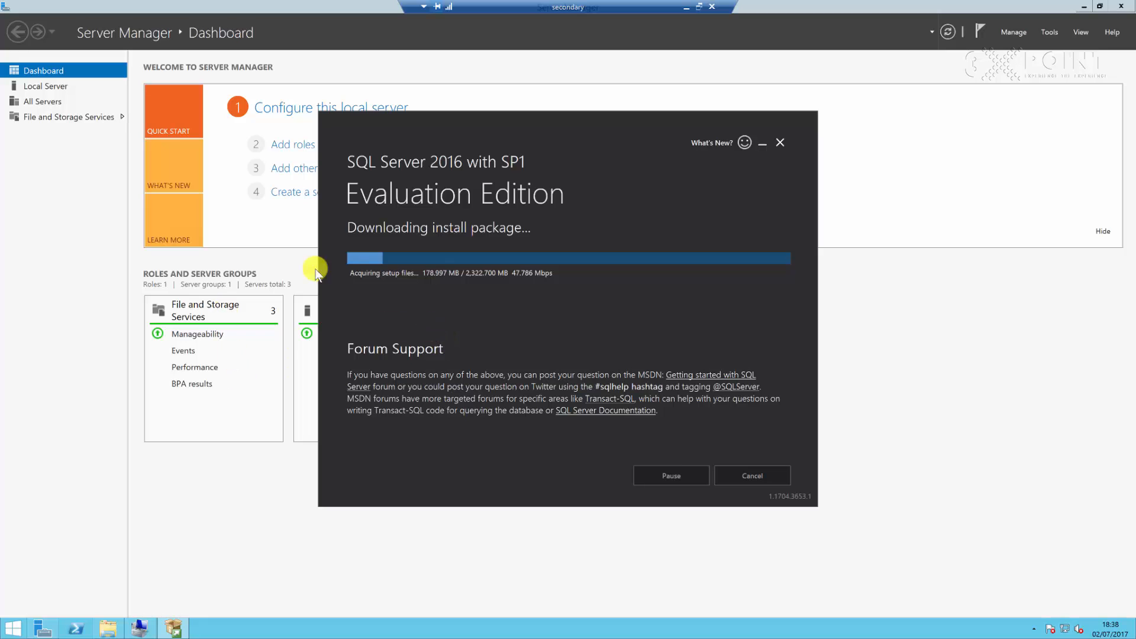
# Open the SQL_2016 folder to check the files being downloaded
pyautogui.click(107, 630)
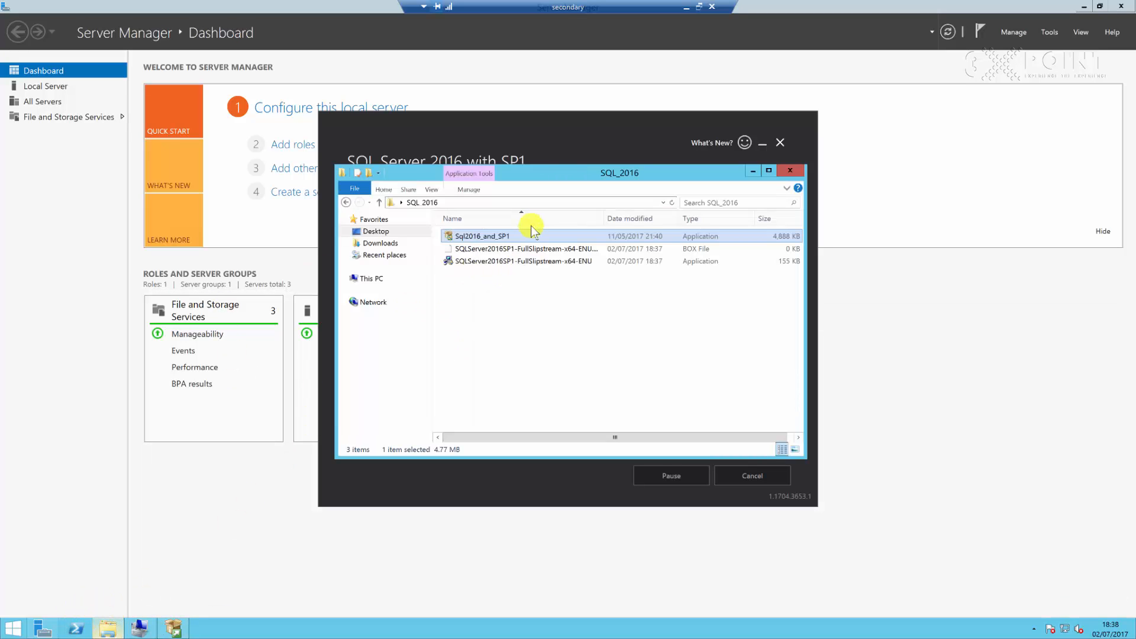
pyautogui.click(496, 250)
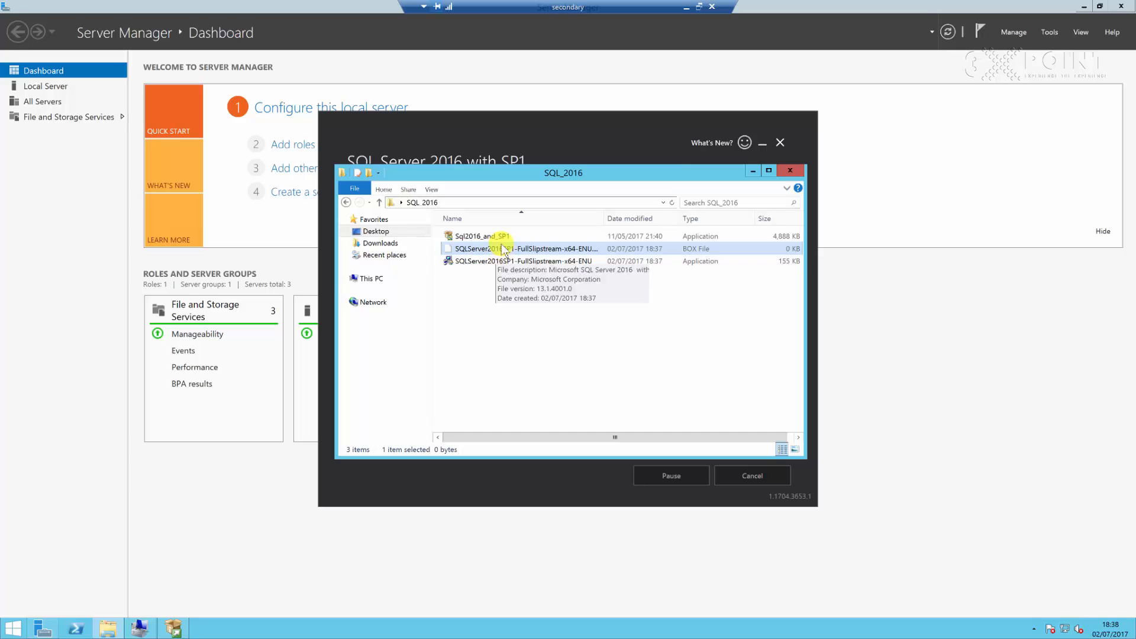
pyautogui.click(462, 273)
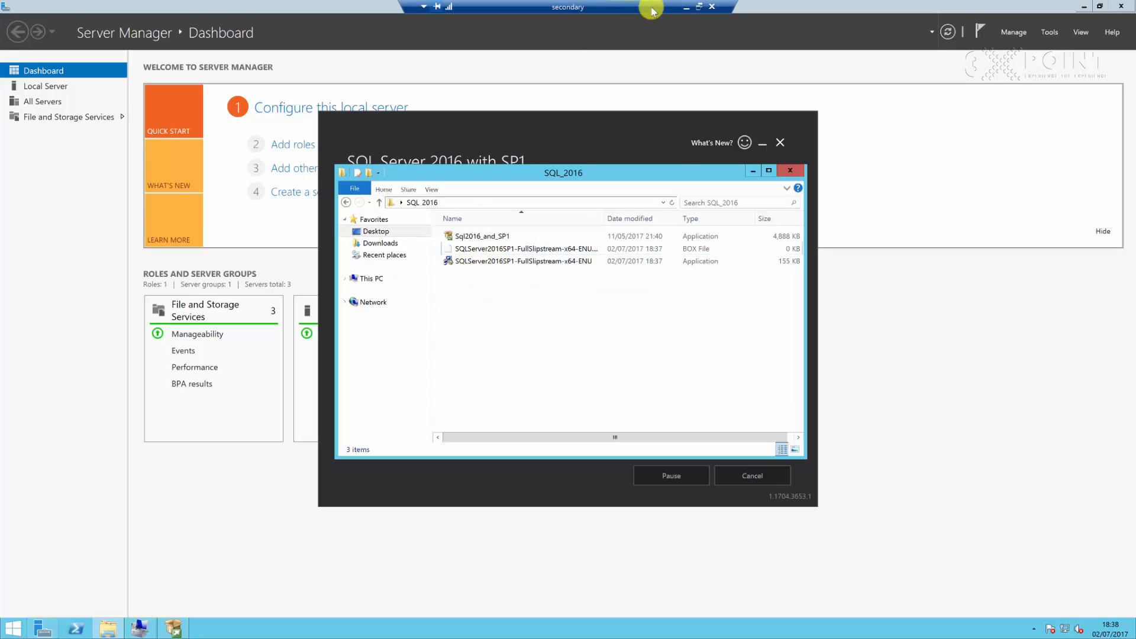
pyautogui.click(687, 7)
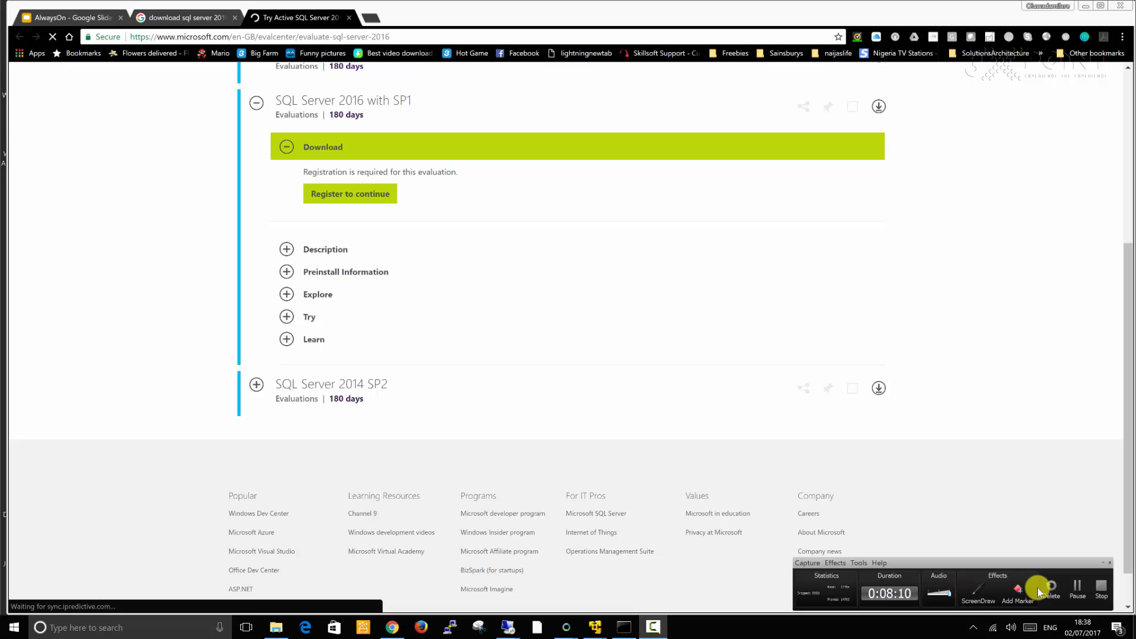
pyautogui.click(1067, 592)
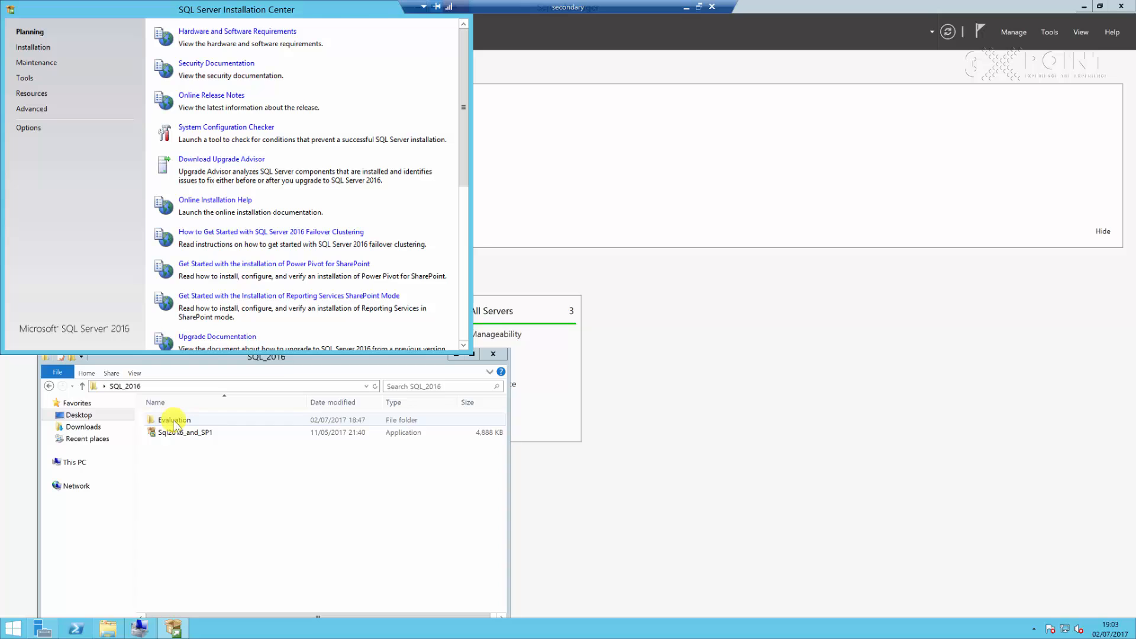
# Open the extracted Evaluation folder and launch a new SQL Server stand-alone installation from the Installation Center
pyautogui.doubleClick(176, 422)
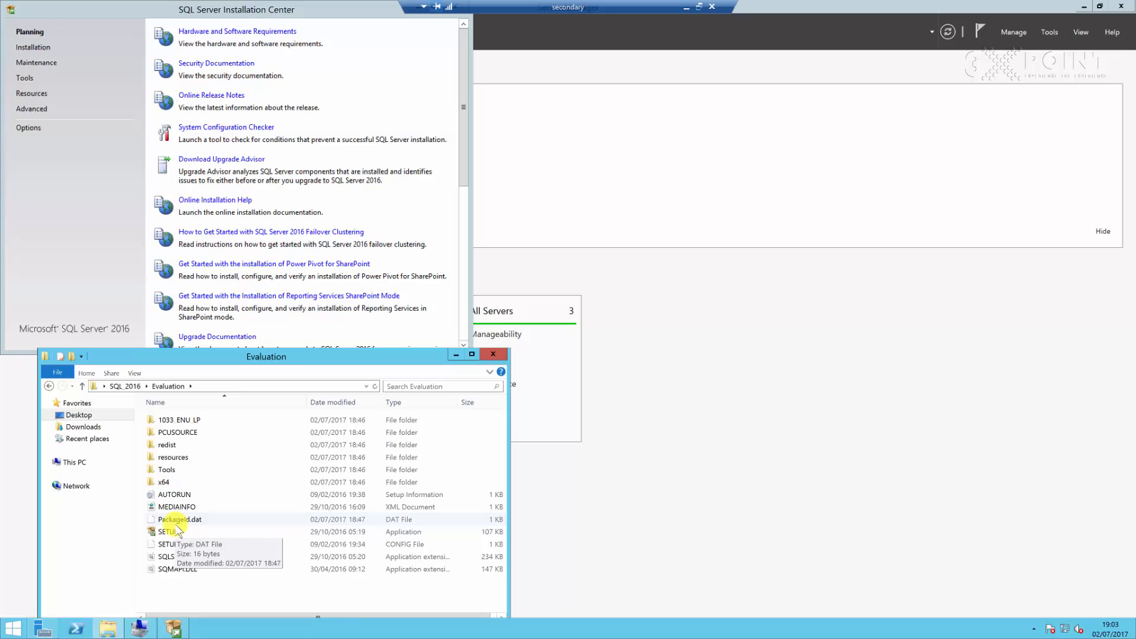
pyautogui.click(114, 181)
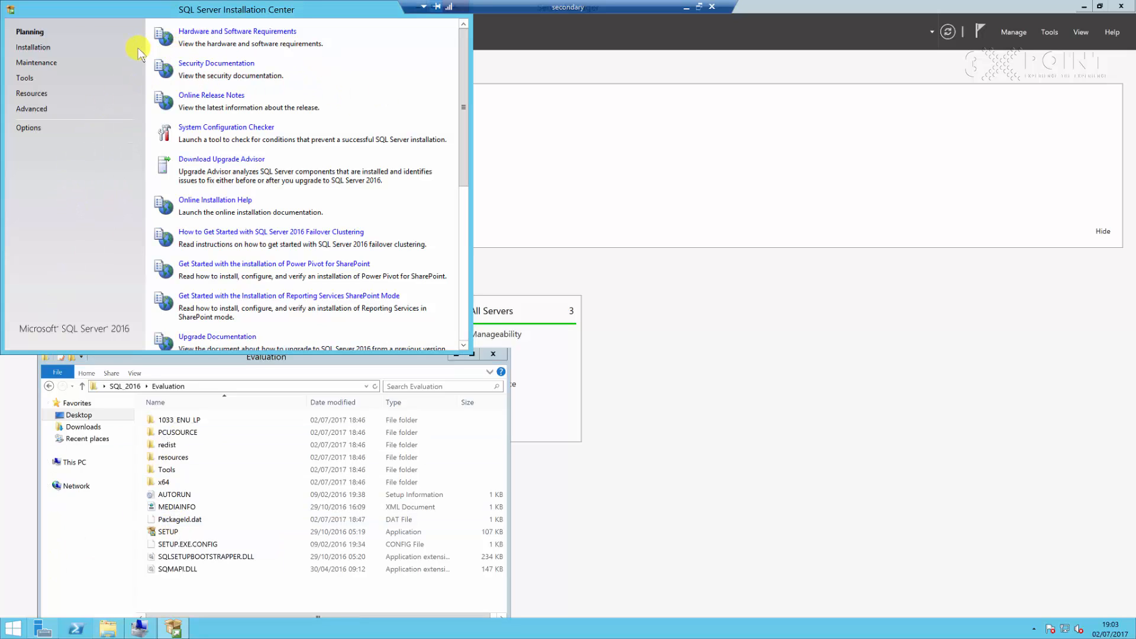
pyautogui.click(31, 48)
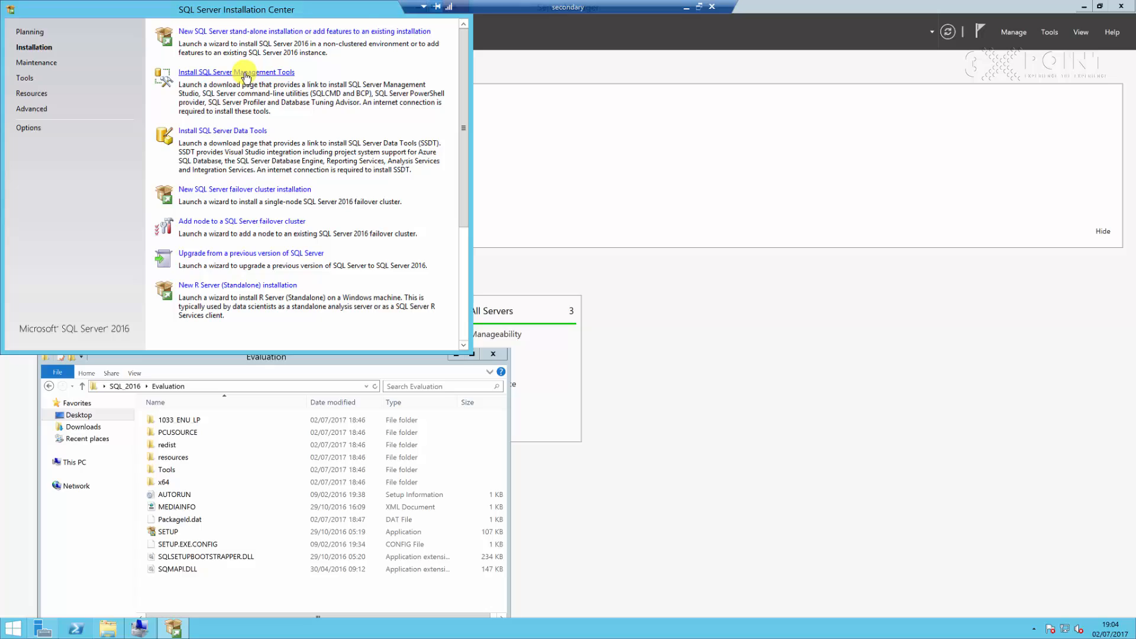
pyautogui.click(249, 32)
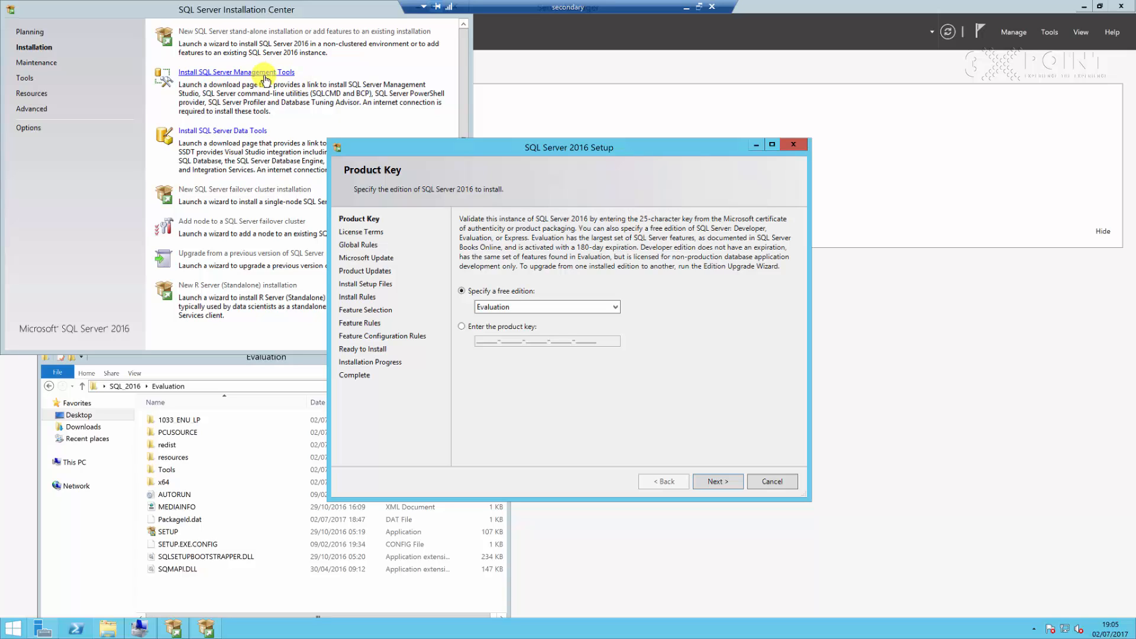
# Keep the free Evaluation edition and accept the license terms
pyautogui.click(717, 481)
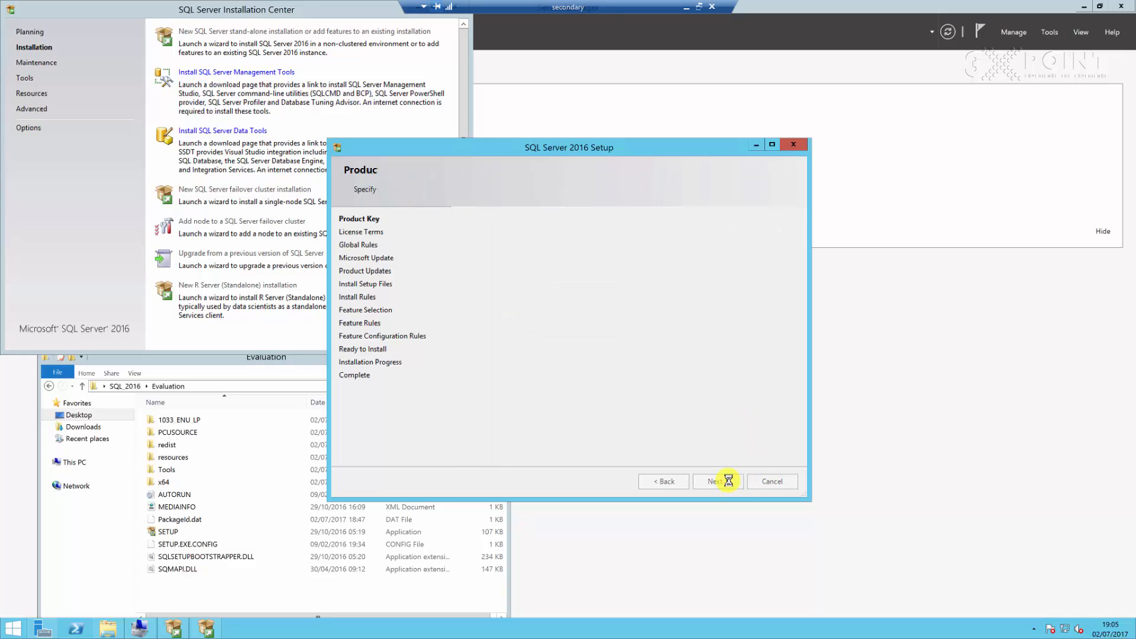
pyautogui.click(513, 411)
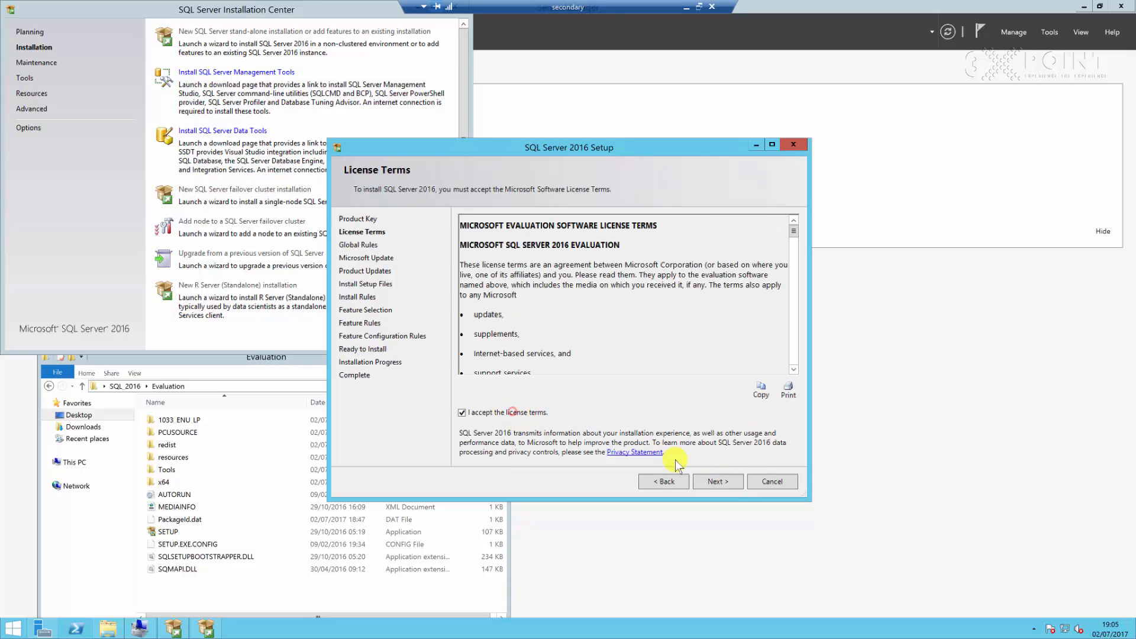
pyautogui.click(727, 481)
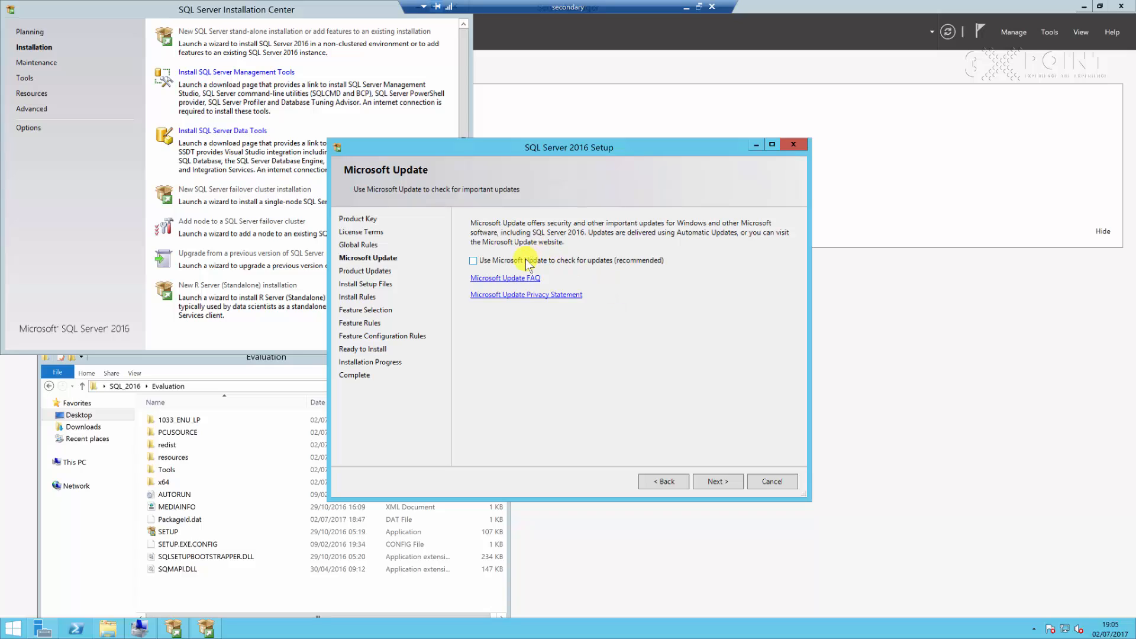
# Continue without Microsoft Update and past the install rules to the feature selection
pyautogui.click(729, 480)
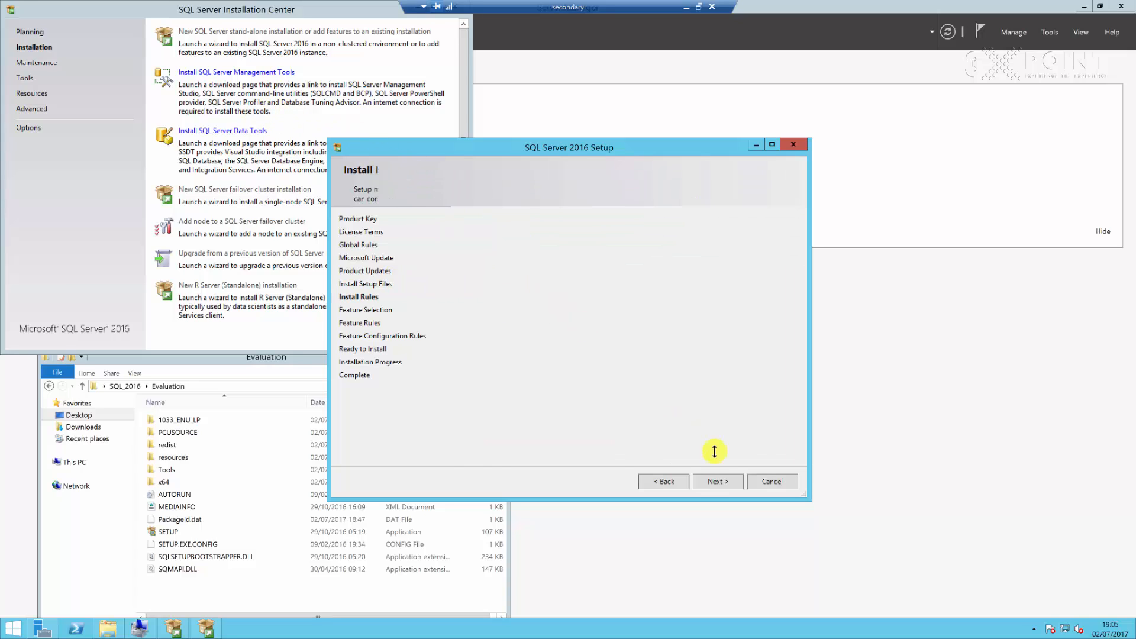
pyautogui.click(718, 481)
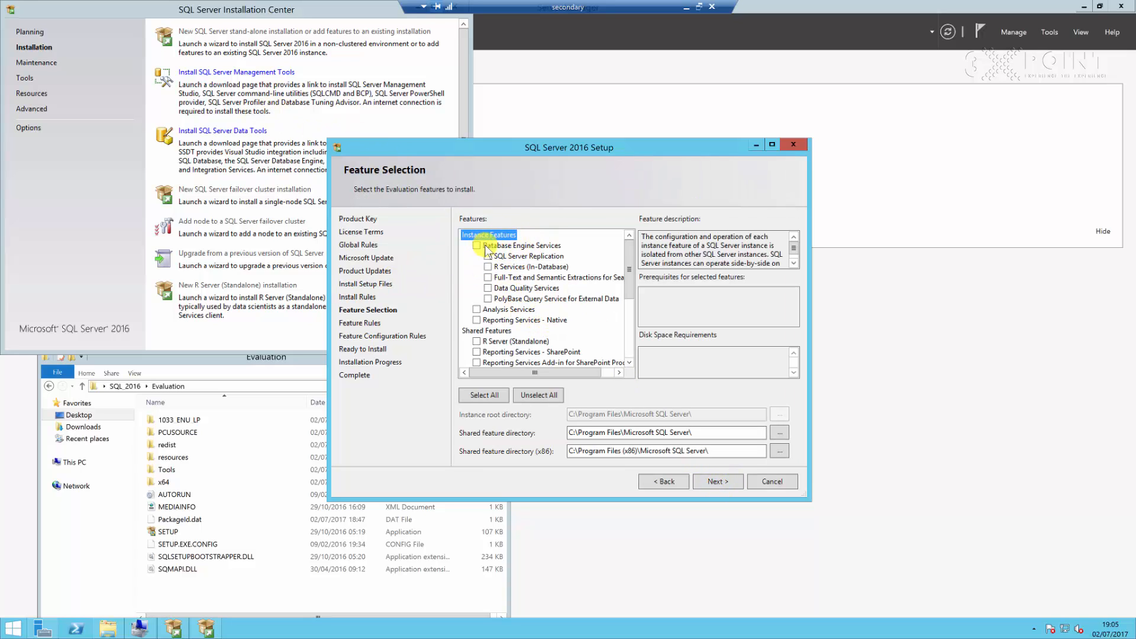
# Select Database Engine Services among the instance features
pyautogui.moveTo(627, 274)
pyautogui.mouseDown()
pyautogui.moveTo(633, 349)
pyautogui.moveTo(633, 265)
pyautogui.mouseUp()
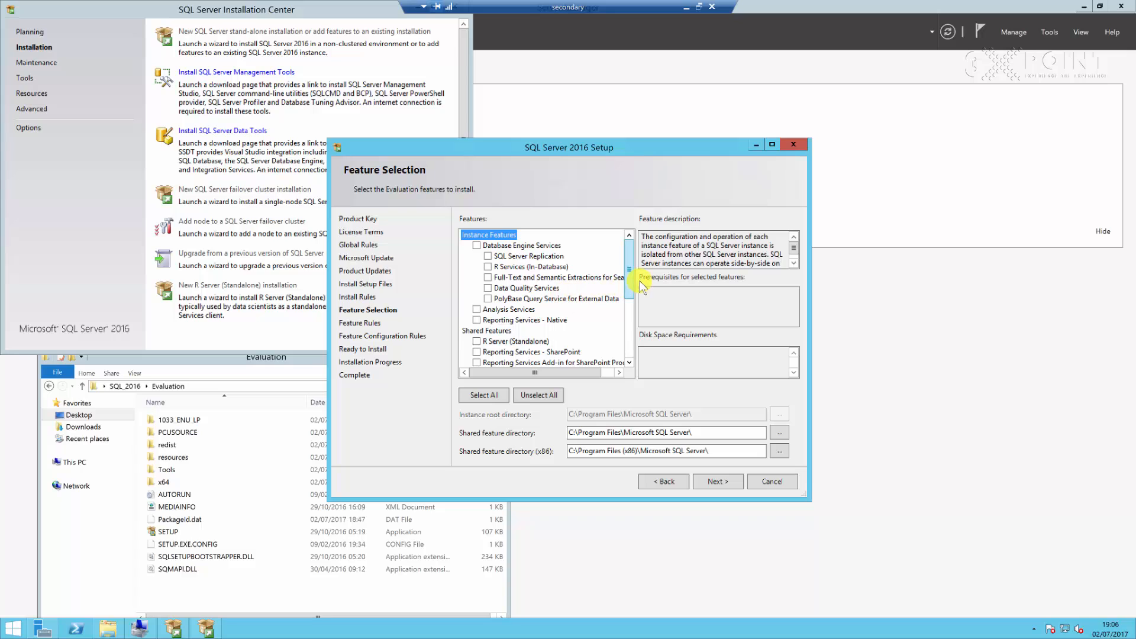
pyautogui.scroll(-3, 627, 287)
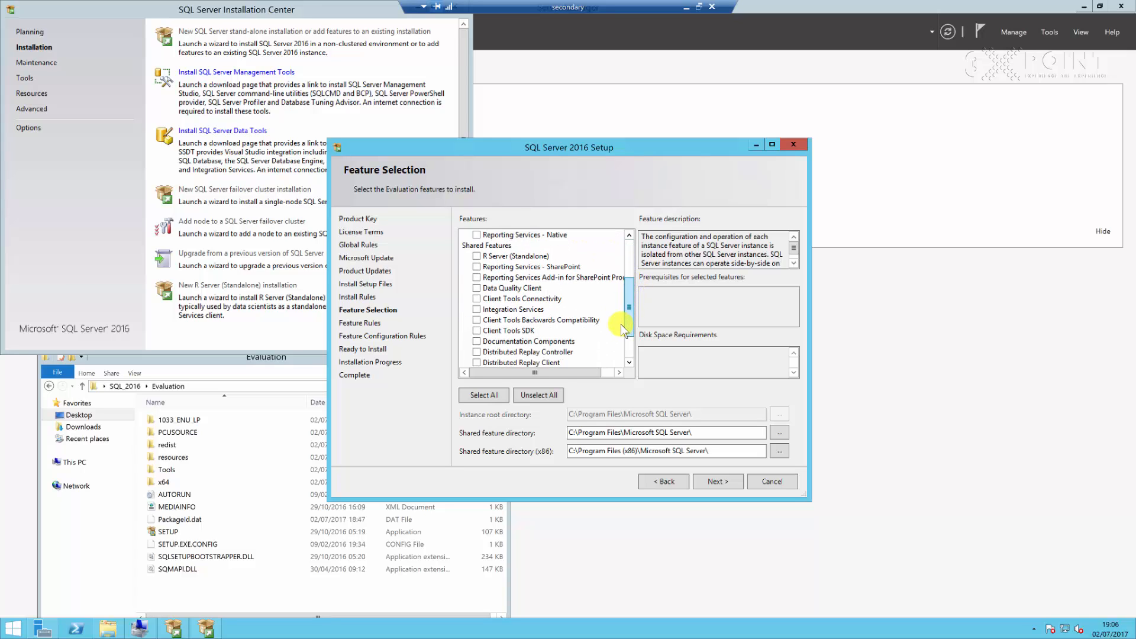
pyautogui.scroll(3, 616, 270)
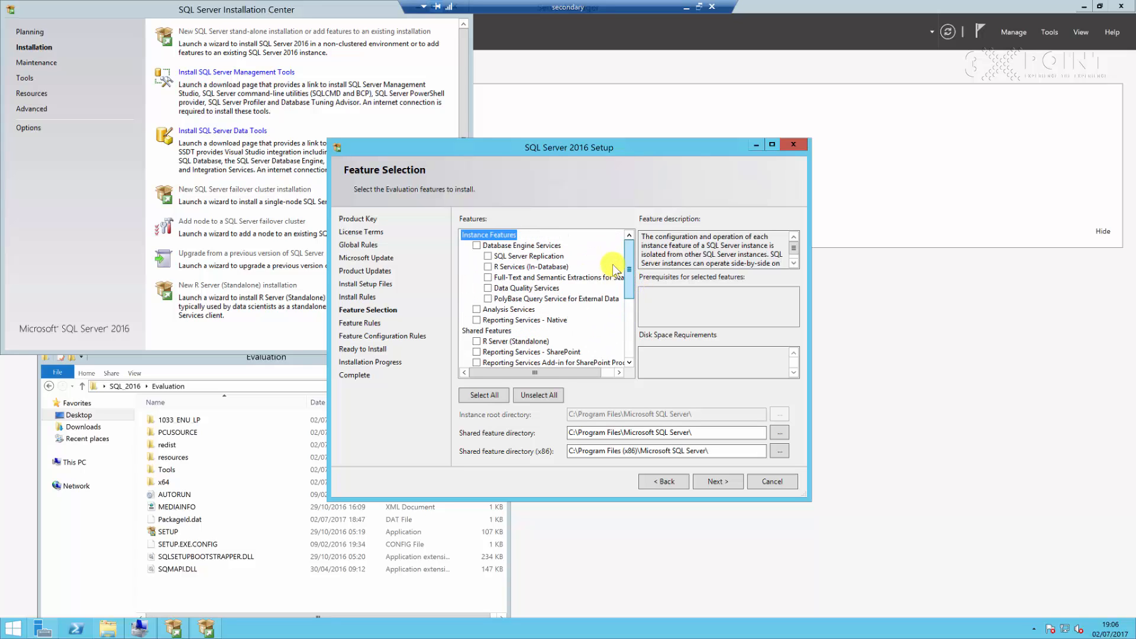
pyautogui.click(477, 245)
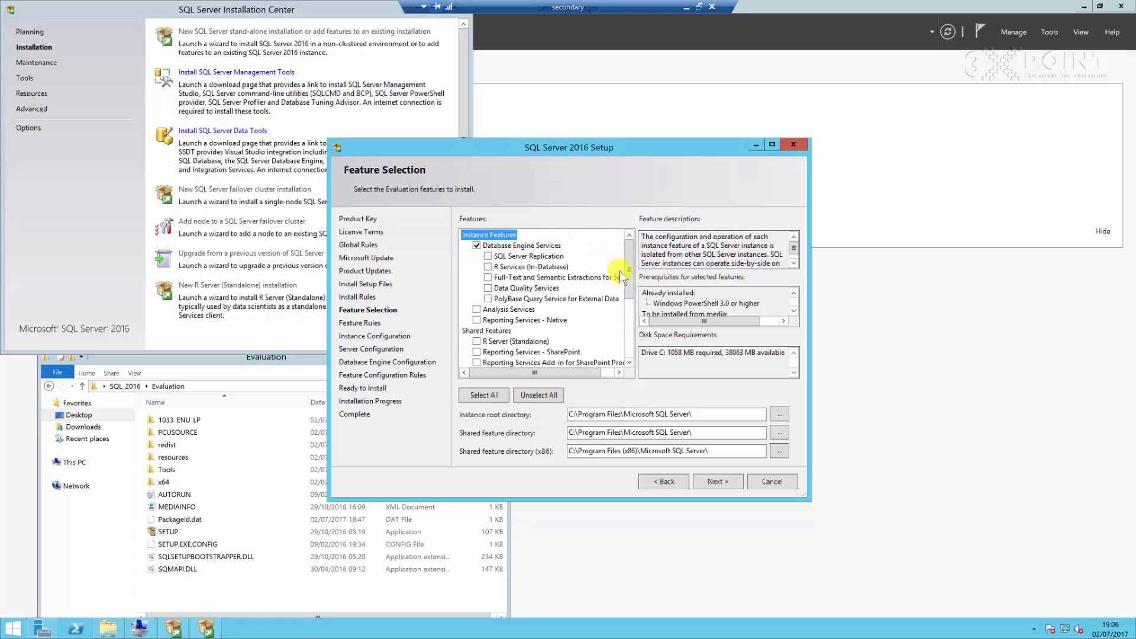
# Select Client Tools Connectivity, Client Tools SDK, Client Tools Backwards Compatibility and SQL Client Connectivity SDK among the shared features
pyautogui.scroll(-1, 632, 283)
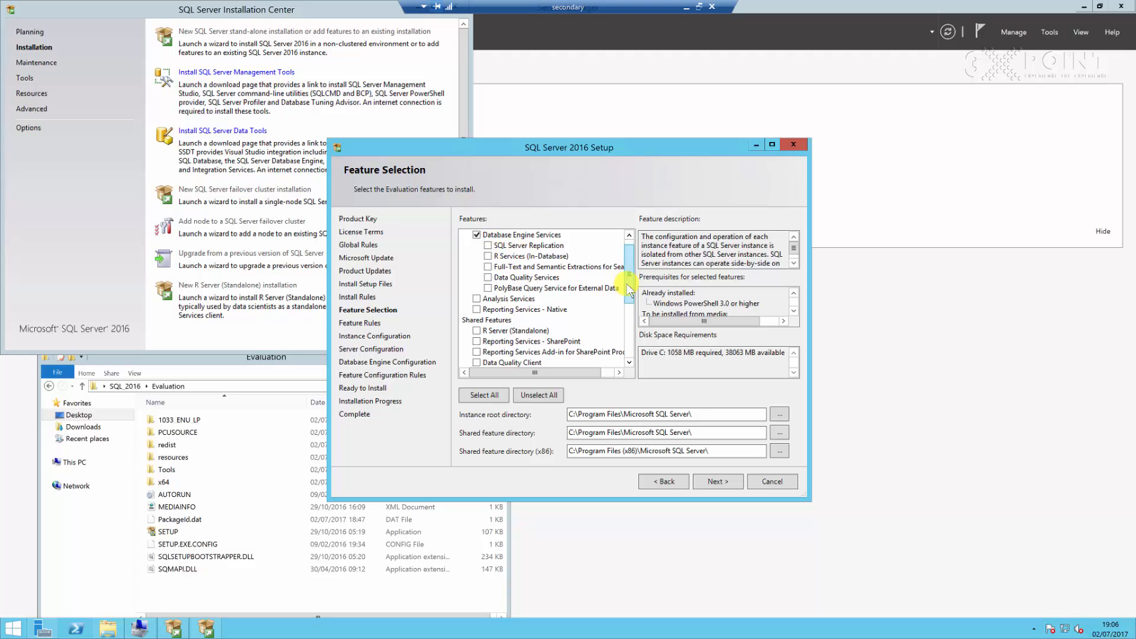
pyautogui.moveTo(629, 288); pyautogui.dragTo(628, 328)
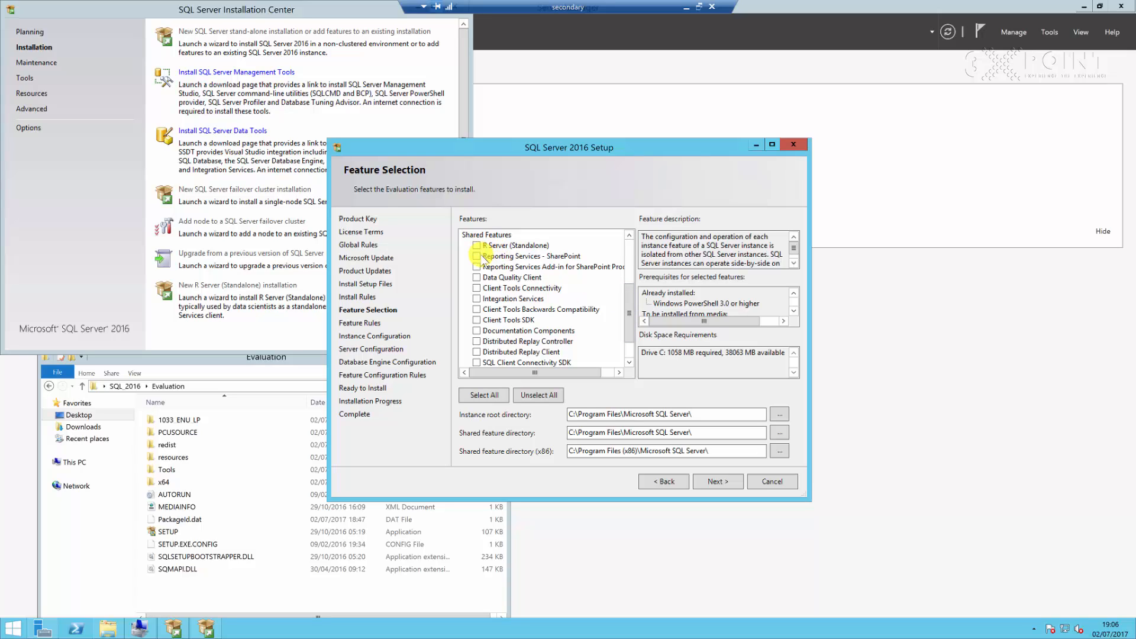
pyautogui.click(477, 288)
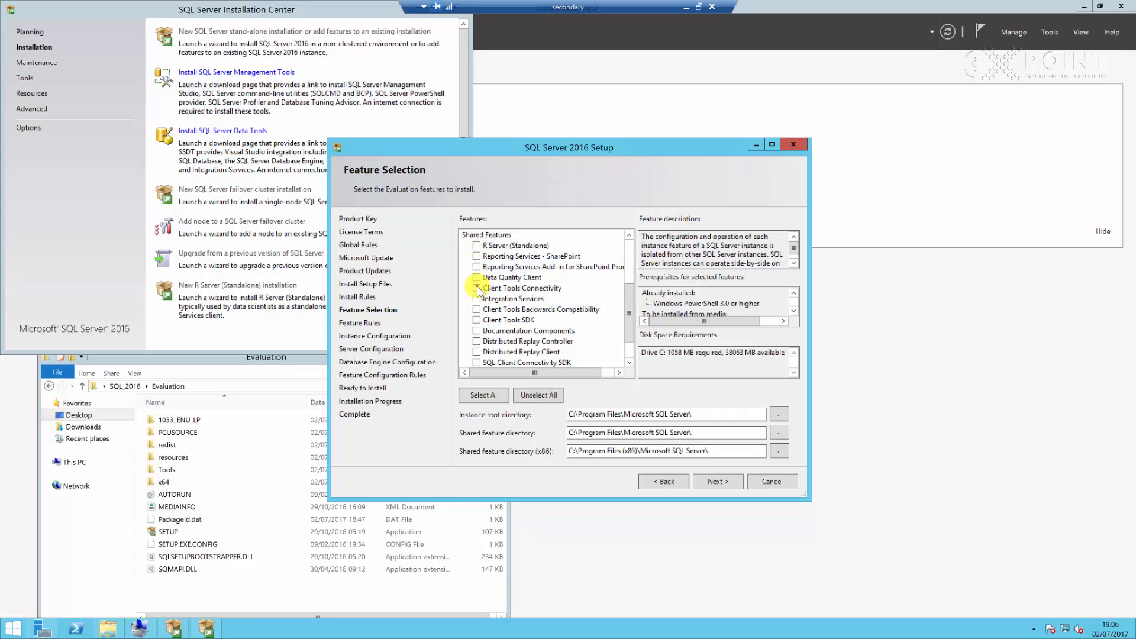
pyautogui.click(477, 320)
pyautogui.click(477, 310)
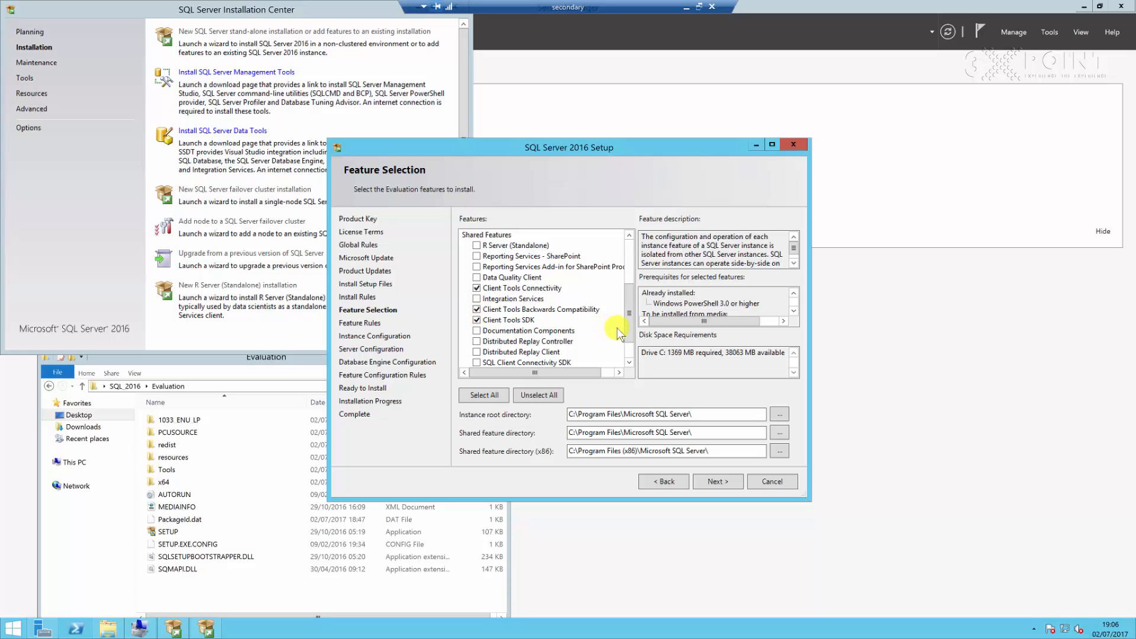
pyautogui.moveTo(632, 329); pyautogui.dragTo(631, 341)
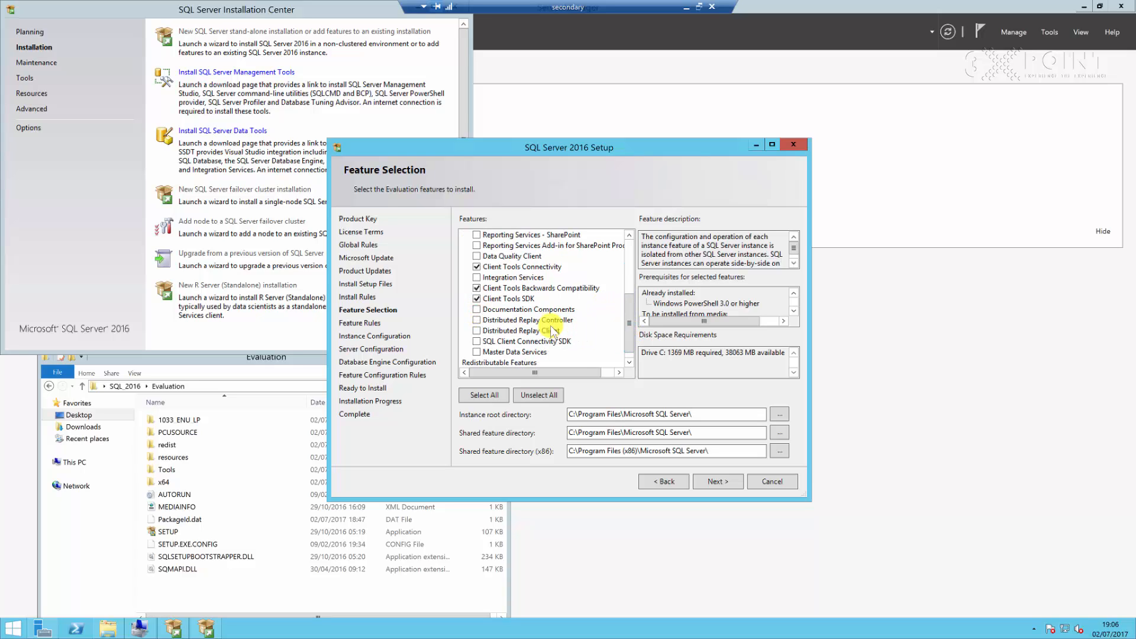
pyautogui.click(477, 342)
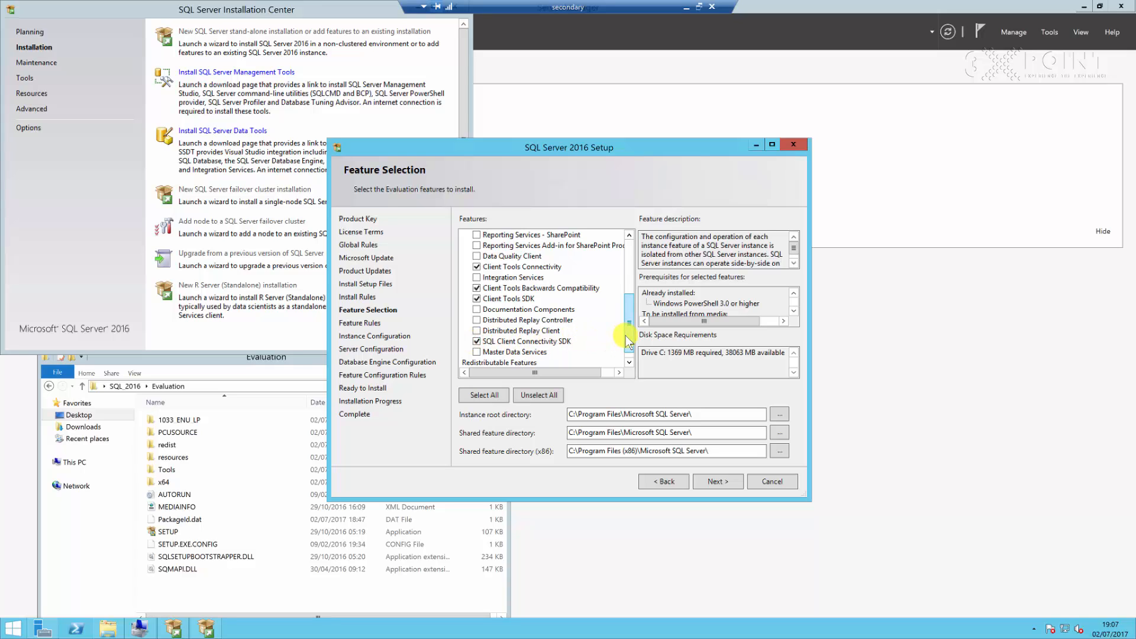
pyautogui.moveTo(626, 336); pyautogui.dragTo(627, 336)
pyautogui.click(630, 254)
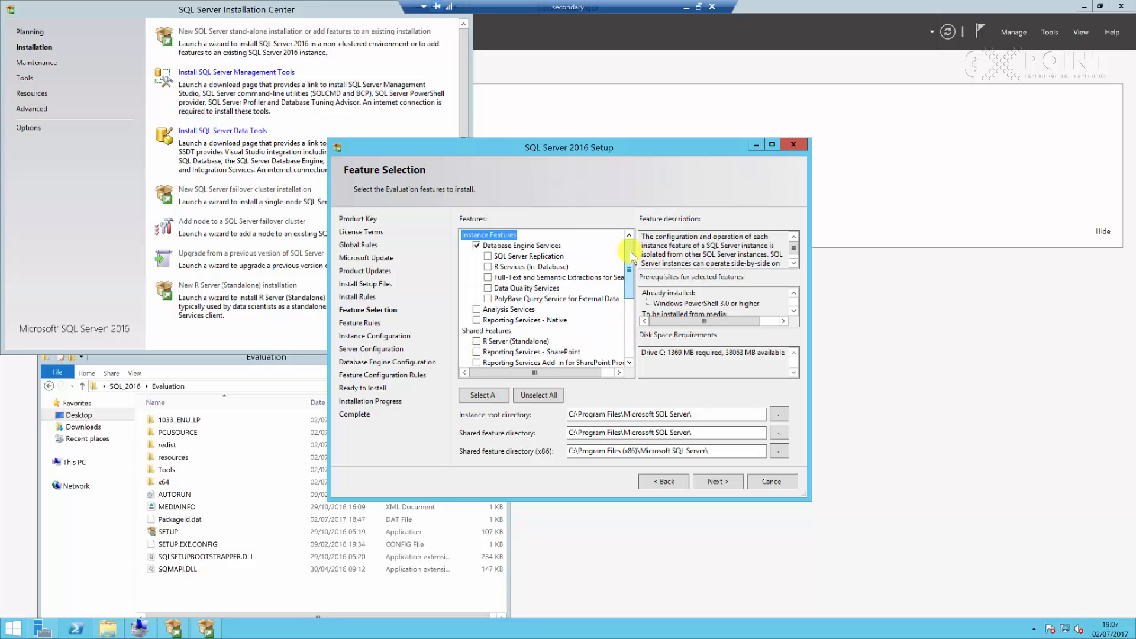
# Confirm the feature selection and keep the default instance MSSQLSERVER
pyautogui.click(718, 481)
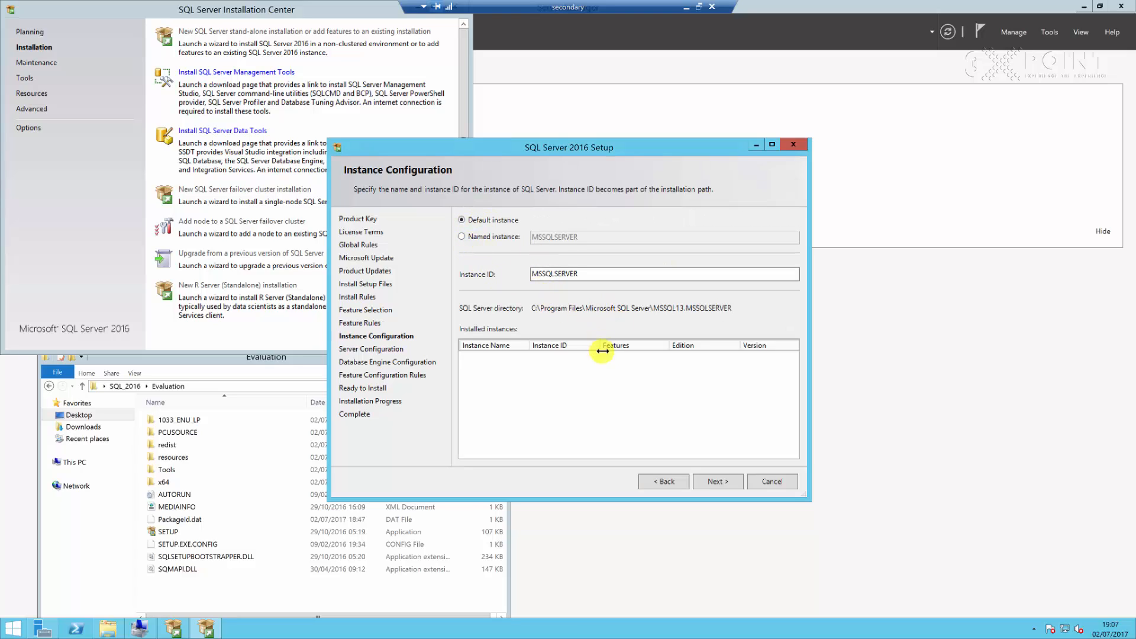
pyautogui.click(718, 482)
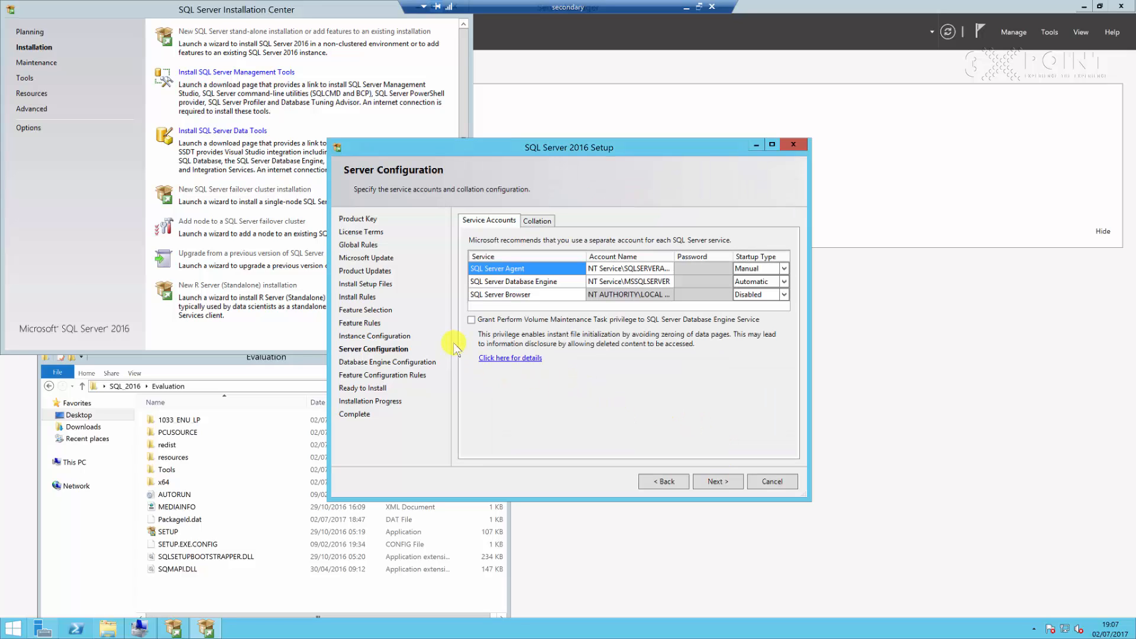
# Browse for the SQL Server Agent service account and resolve the secondary_sqladmin domain account name
pyautogui.click(670, 271)
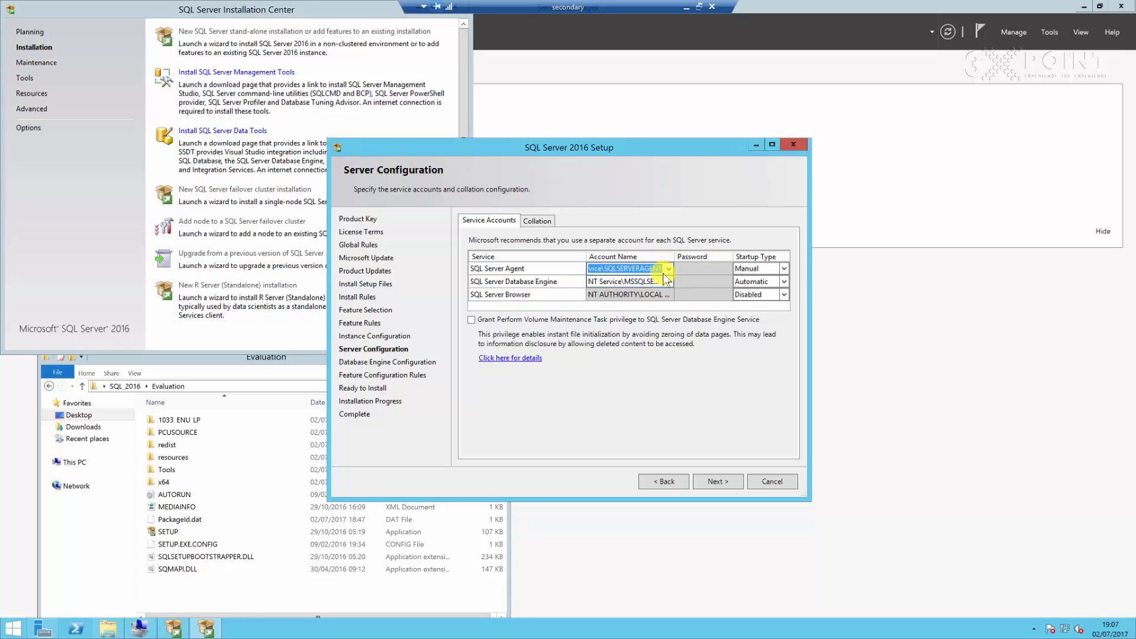
pyautogui.click(669, 269)
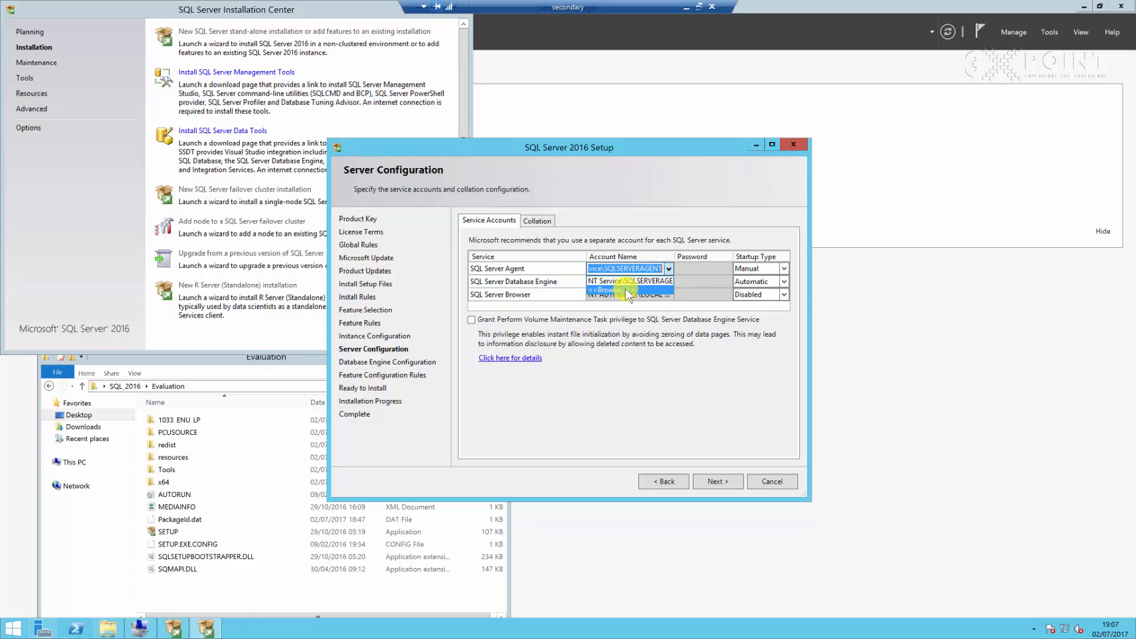
pyautogui.click(626, 290)
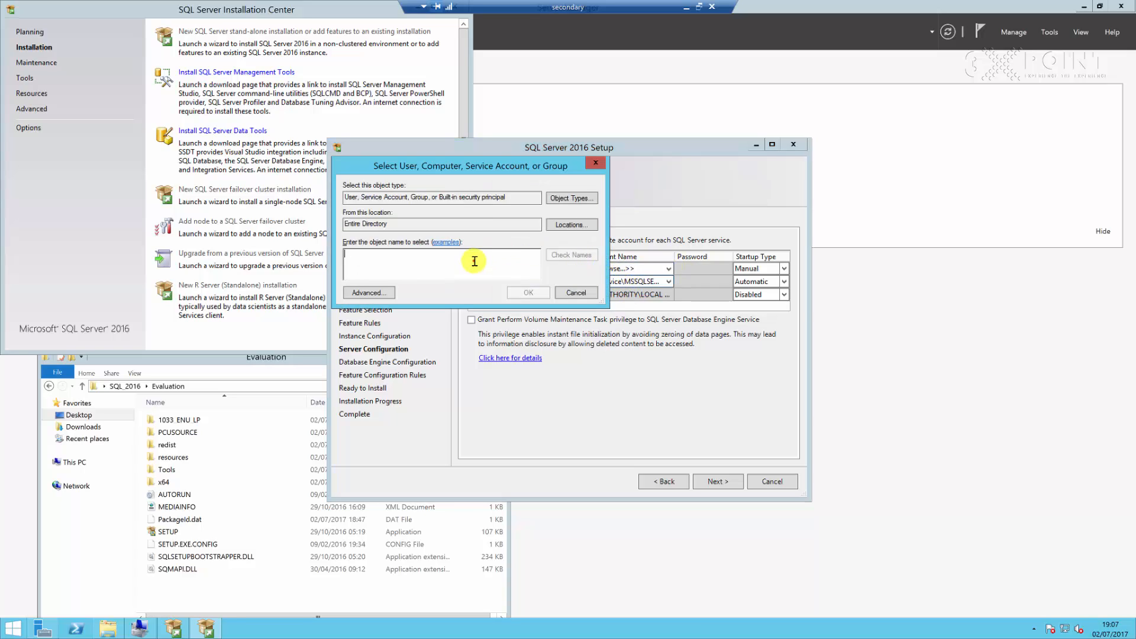
pyautogui.click(474, 261)
pyautogui.write('sec')
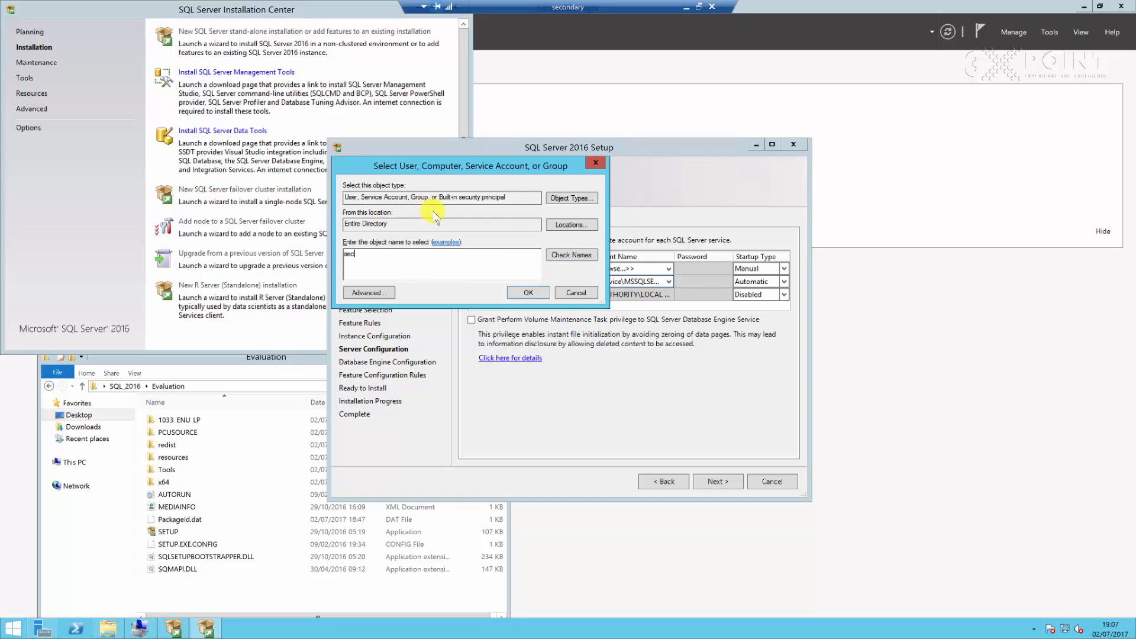
pyautogui.click(570, 255)
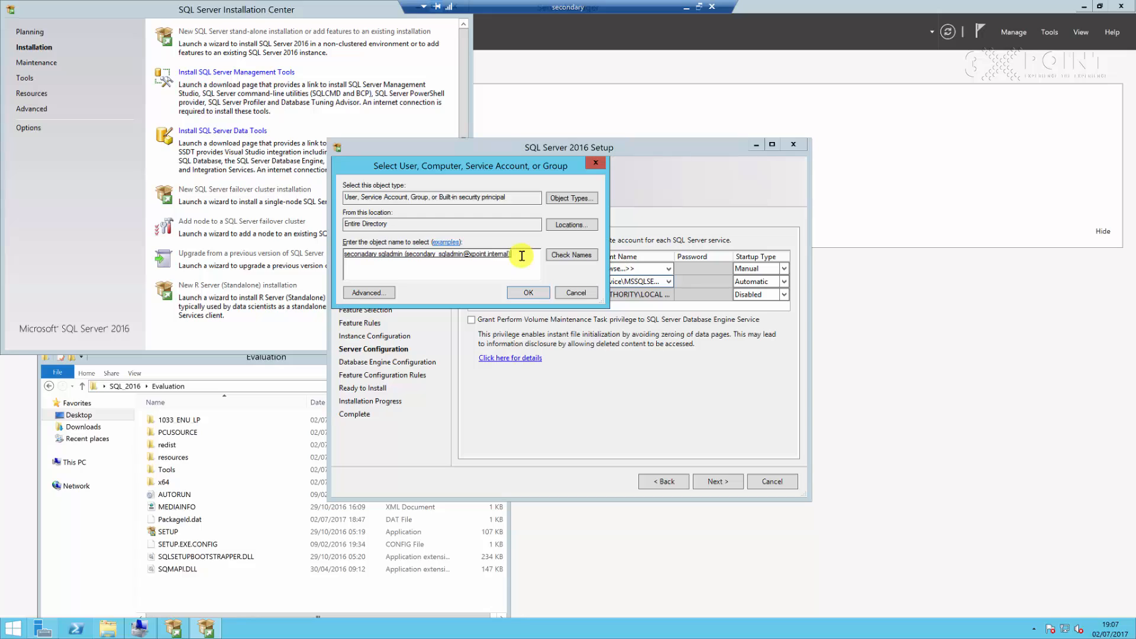
# Copy the resolved account name and confirm it as the SQL Server Agent service account
pyautogui.moveTo(521, 256); pyautogui.dragTo(328, 252)
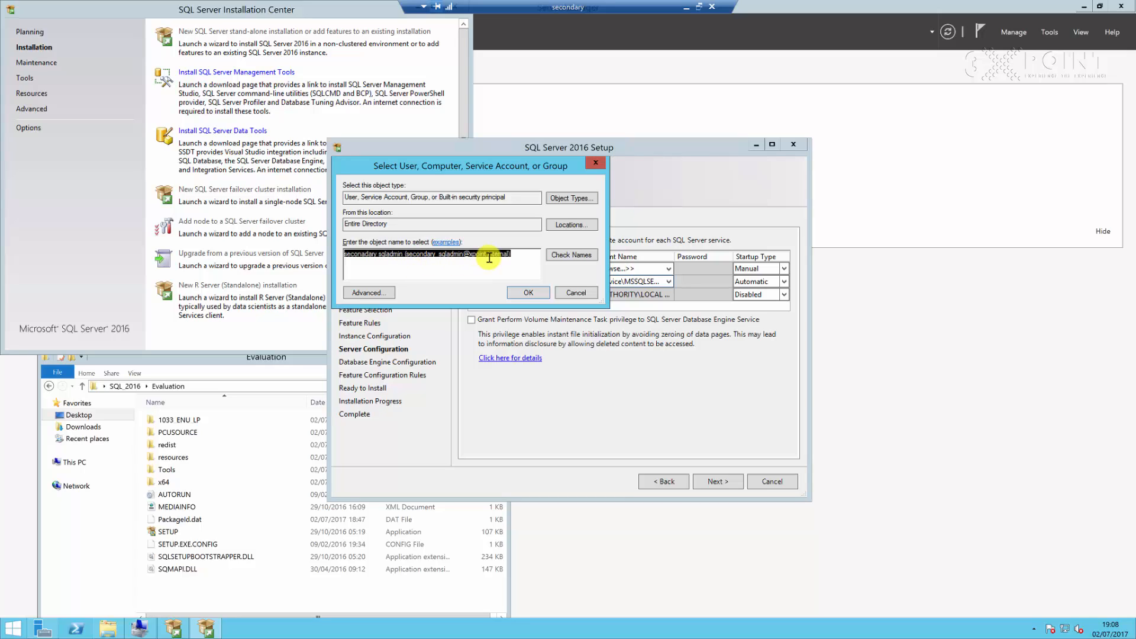
pyautogui.click(499, 259)
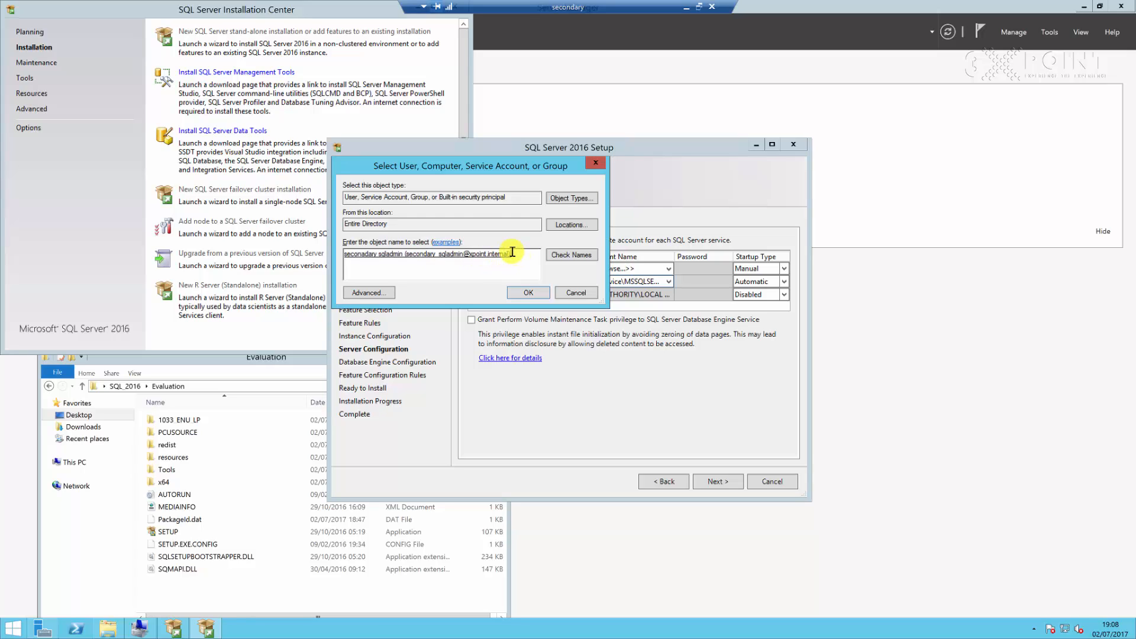
pyautogui.moveTo(513, 255); pyautogui.dragTo(366, 255)
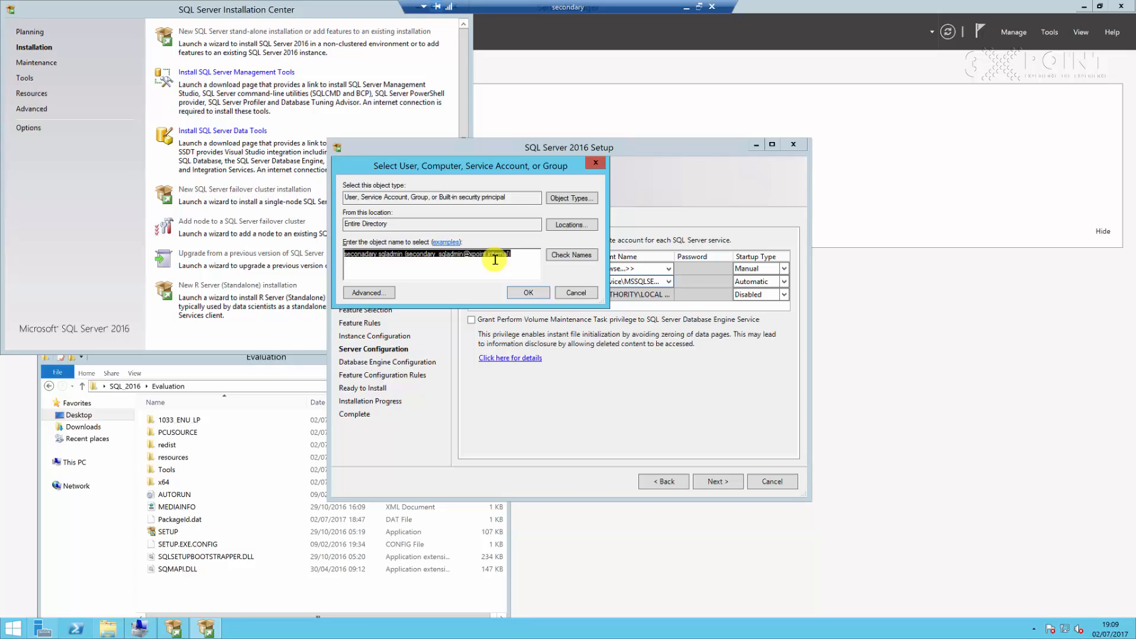
pyautogui.click(524, 264)
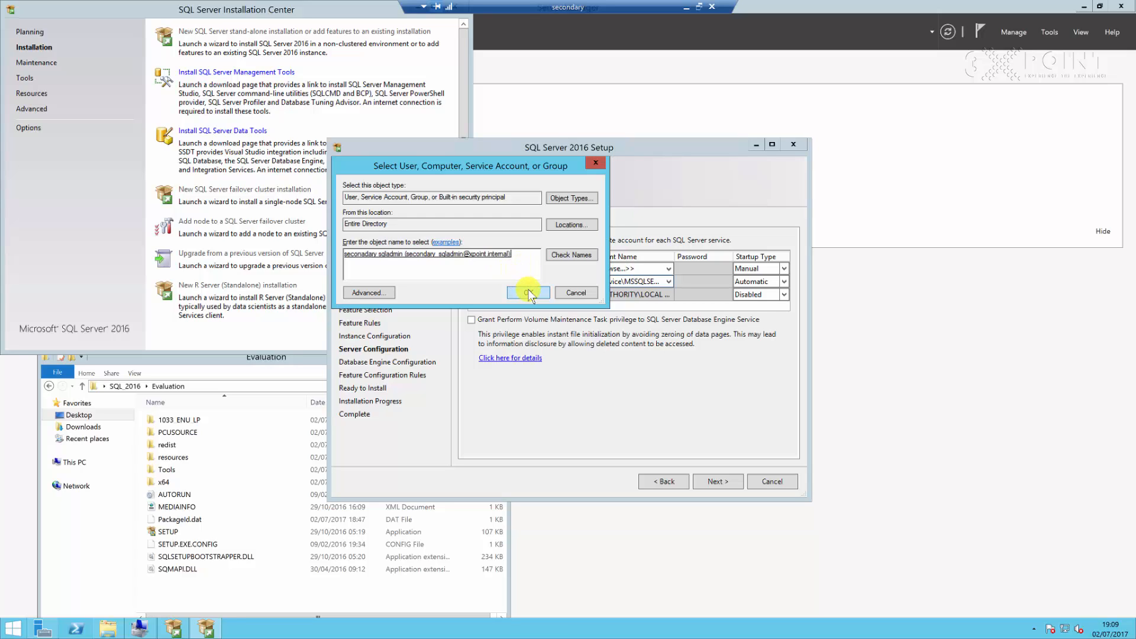
pyautogui.click(527, 293)
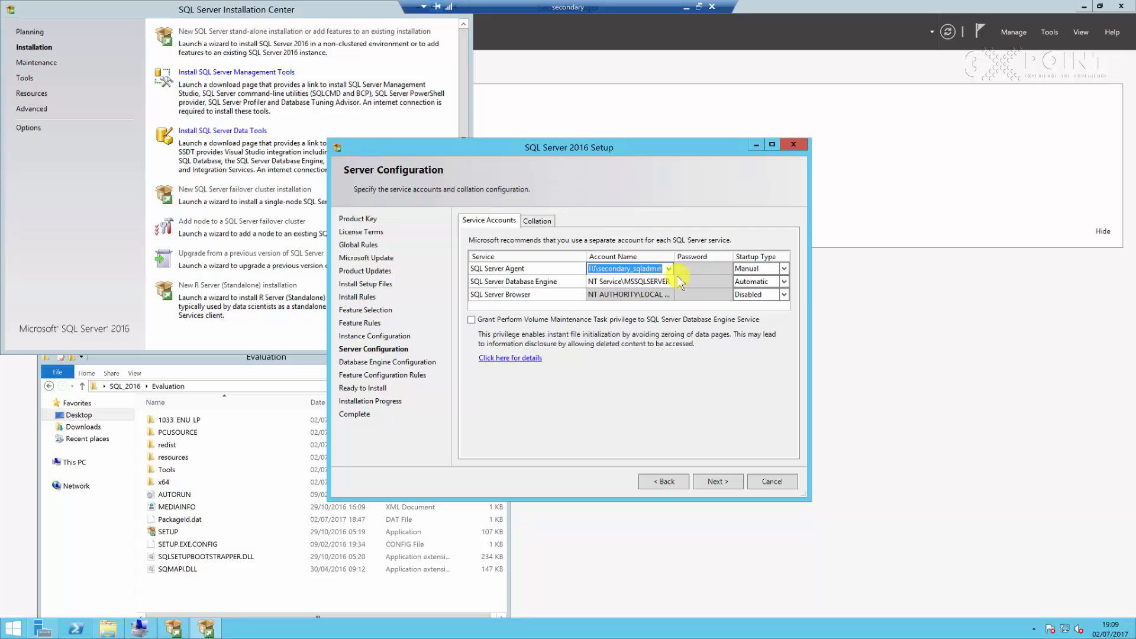
# Paste the same account for the SQL Server Database Engine service and enter the account password for both services
pyautogui.click(634, 282)
pyautogui.hotkey('ctrl', 'v')
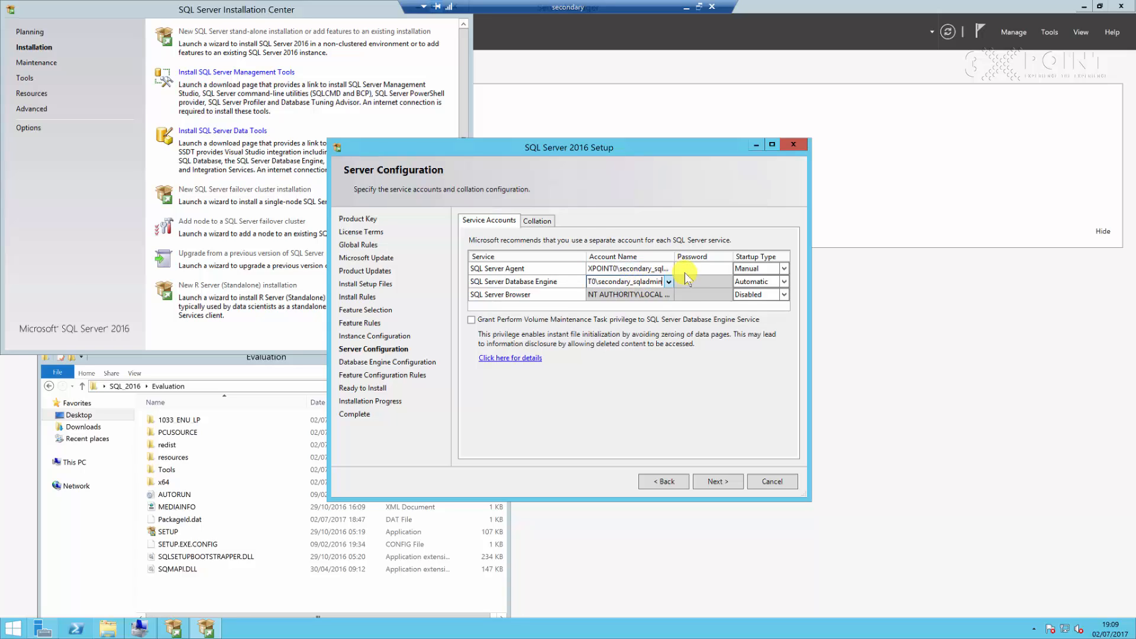
pyautogui.click(701, 267)
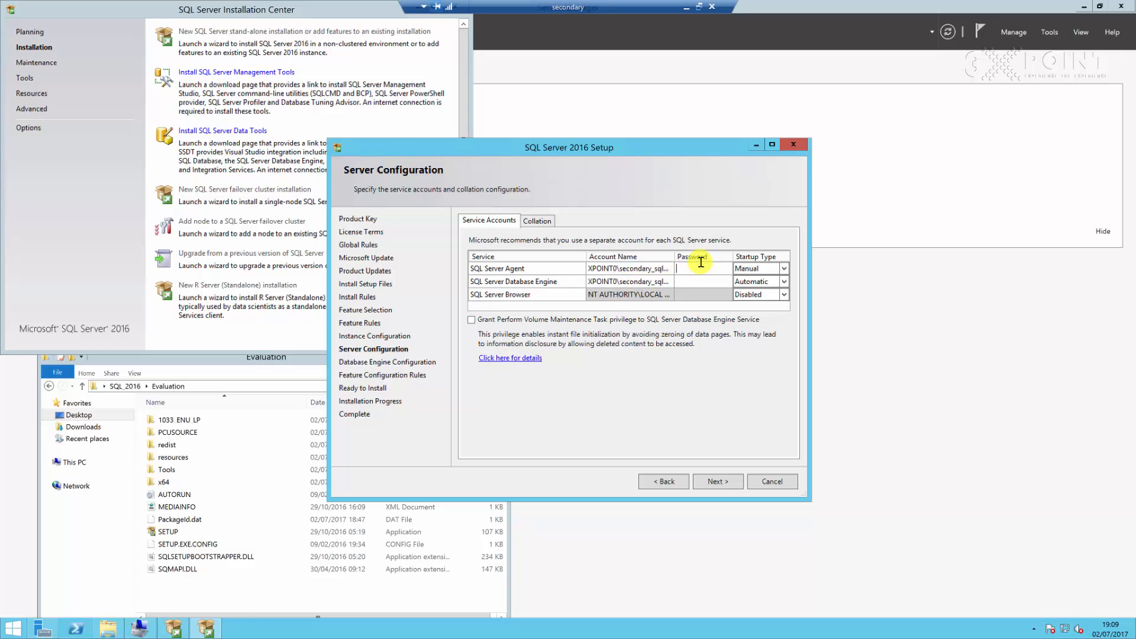
pyautogui.write('Password1••••')
pyautogui.click(699, 276)
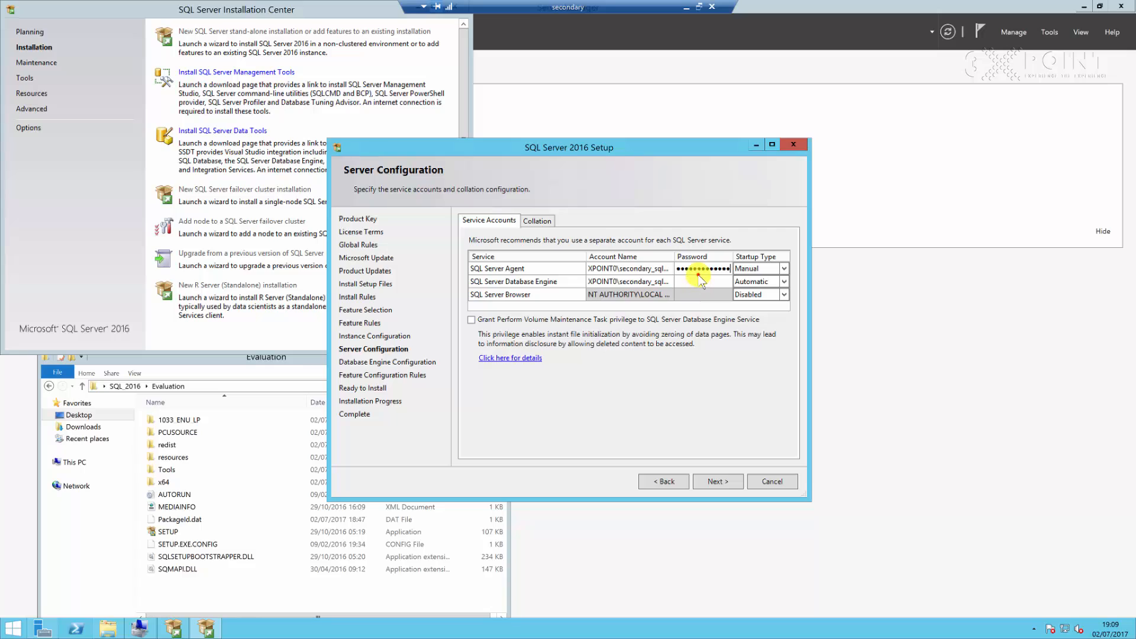
pyautogui.write('Password123••')
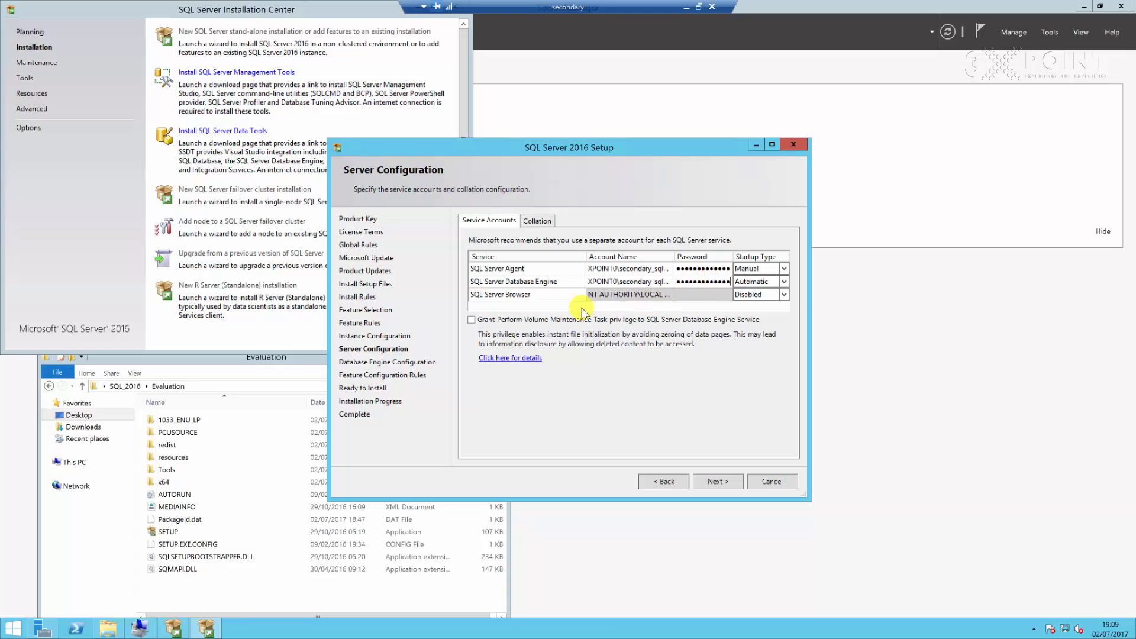
# Set the Grant Perform Volume Maintenance Task privilege option and continue to Database Engine Configuration
pyautogui.click(763, 282)
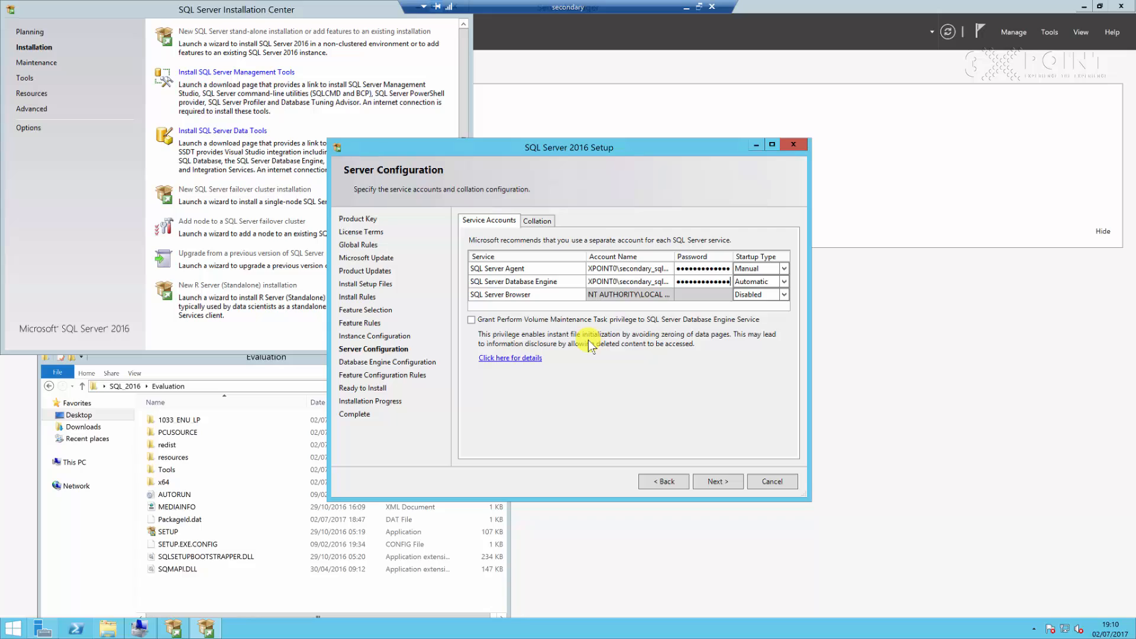
pyautogui.click(472, 320)
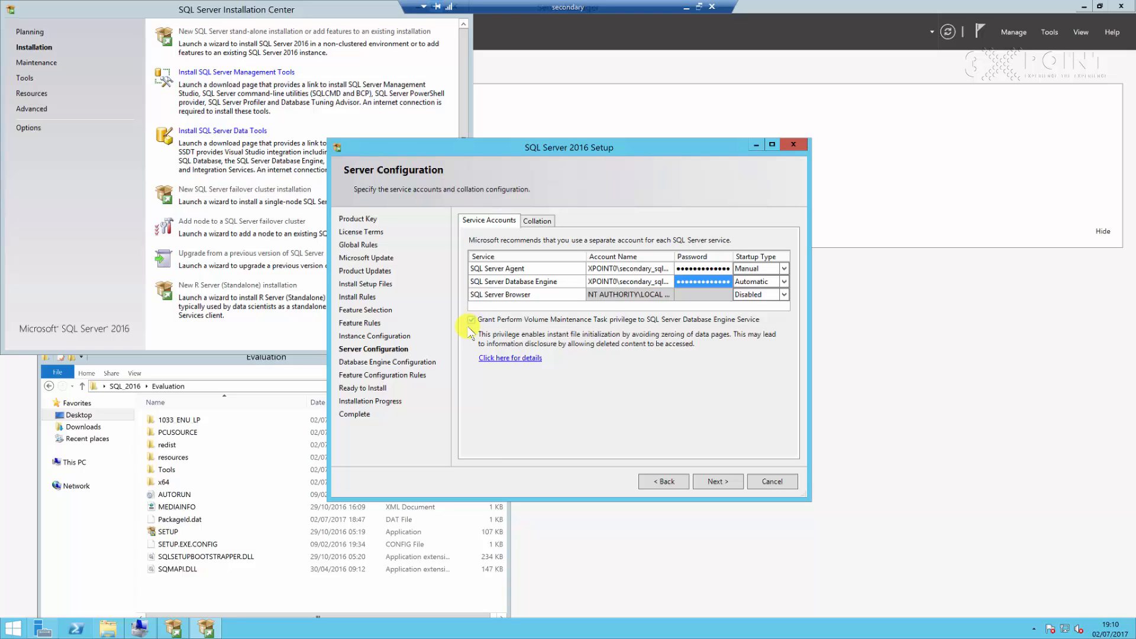
pyautogui.click(472, 320)
pyautogui.click(471, 320)
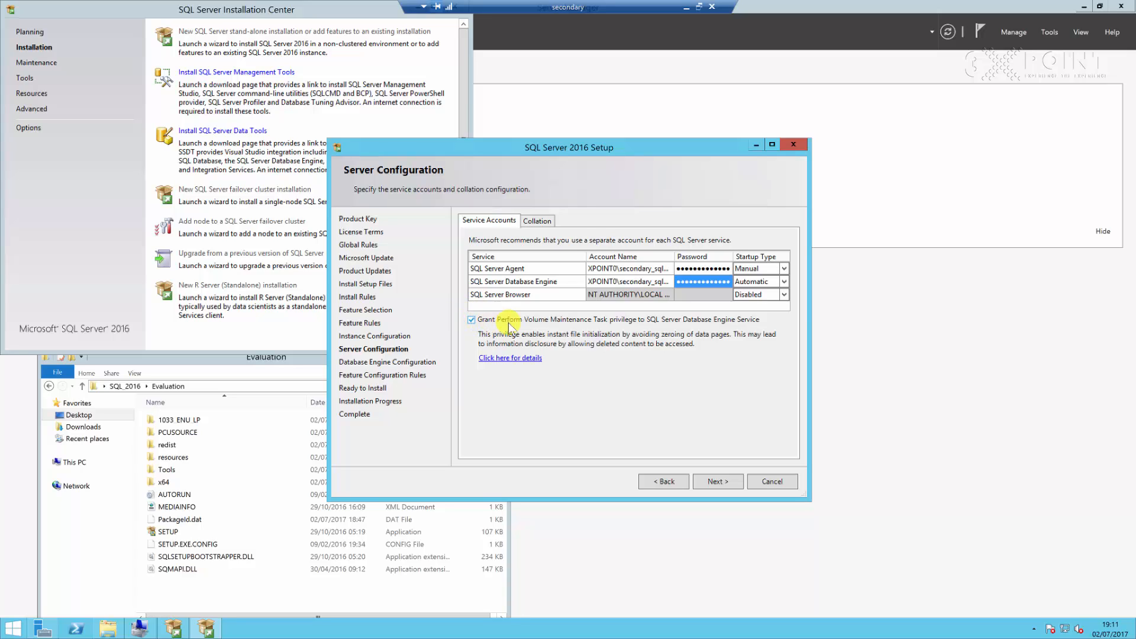
pyautogui.click(472, 320)
pyautogui.click(726, 482)
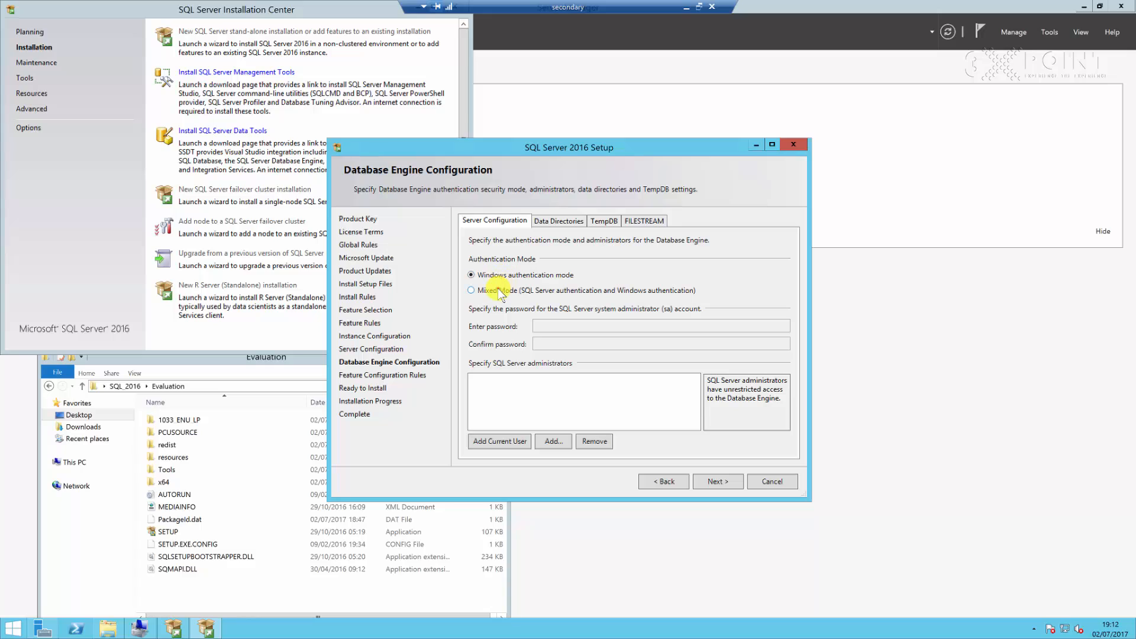
# Choose Mixed Mode authentication, add the current user as SQL Server administrator, and enter and confirm the sa password
pyautogui.click(498, 290)
pyautogui.click(488, 443)
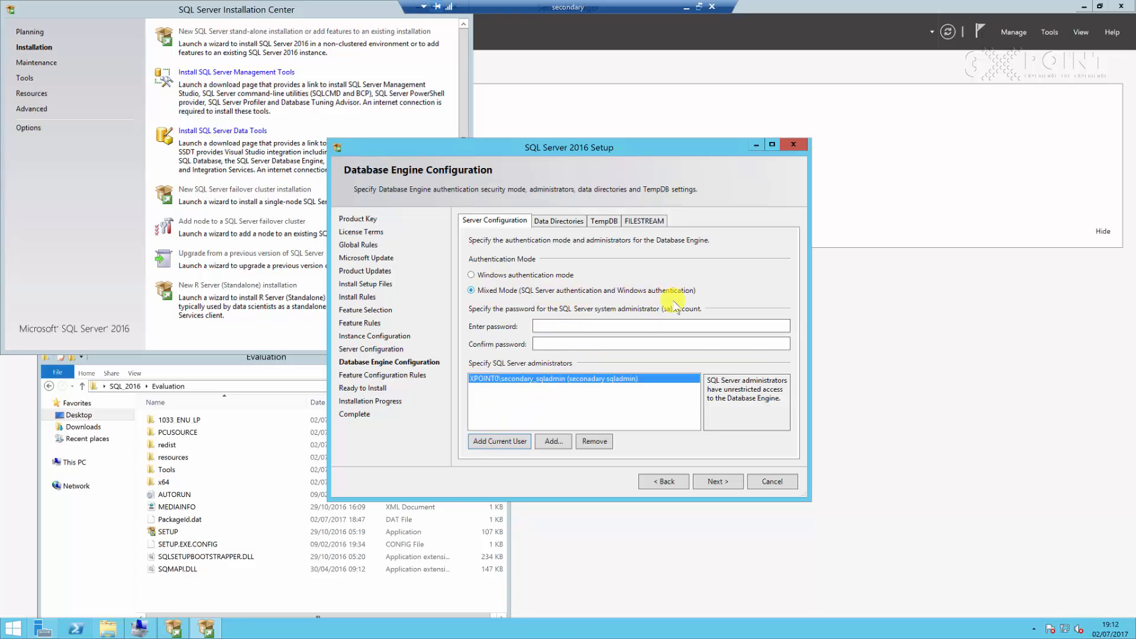
pyautogui.click(597, 324)
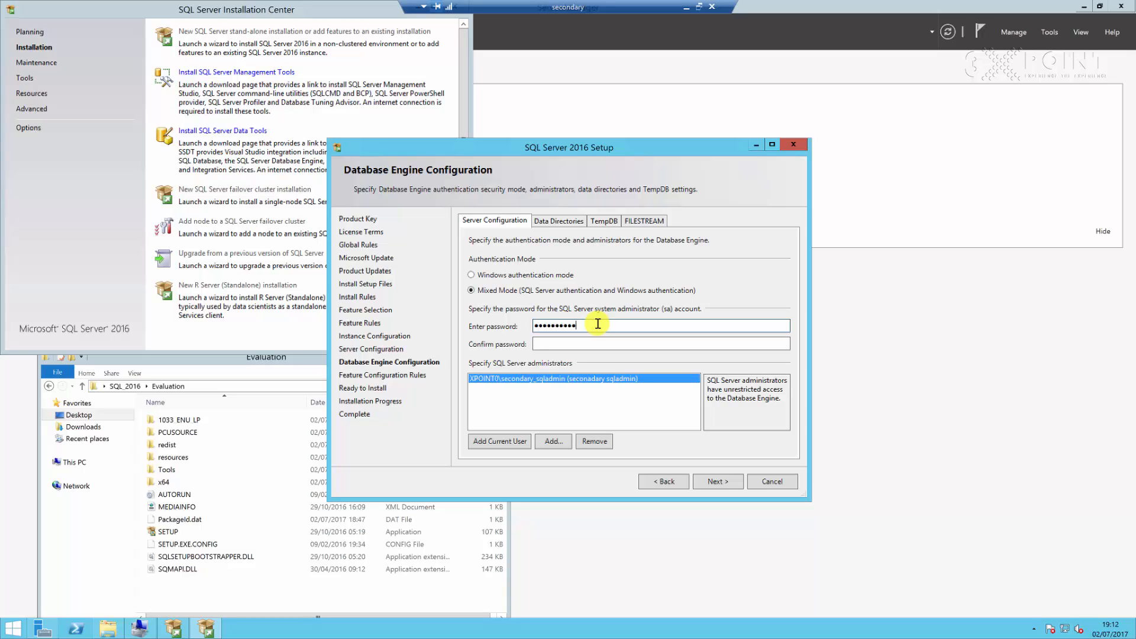
pyautogui.press('Tab')
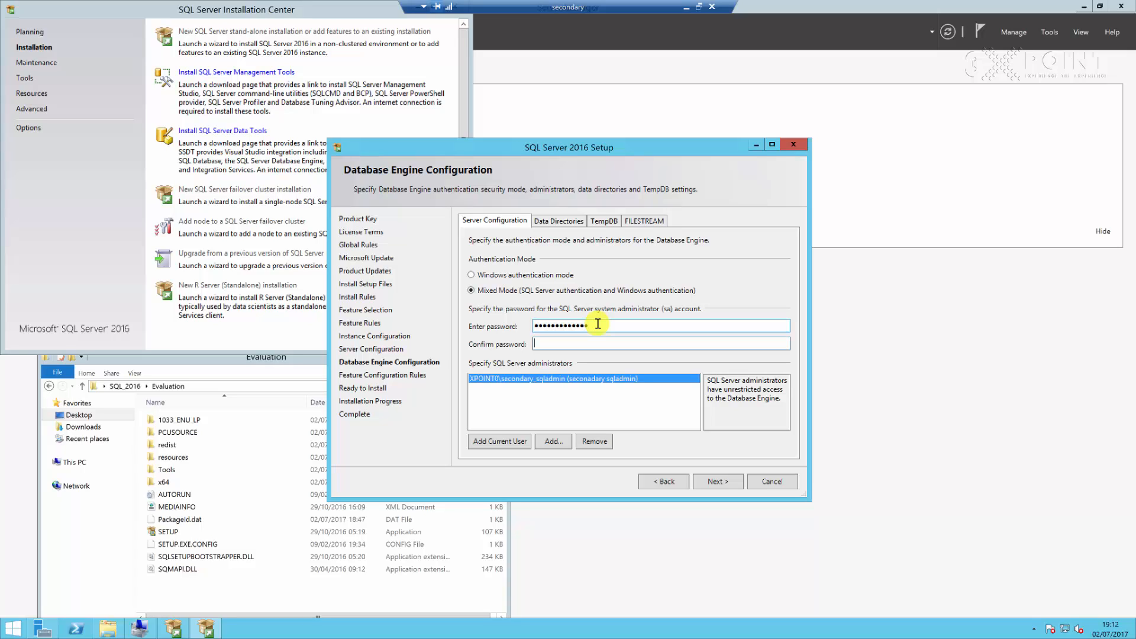
pyautogui.write('•••••••••••')
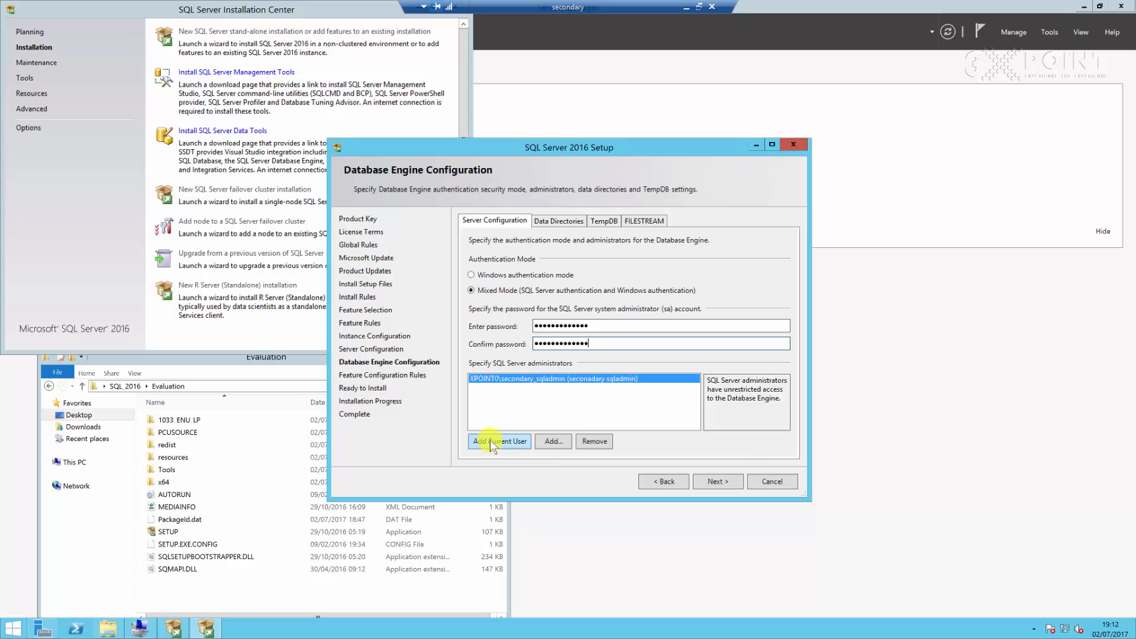
# Set the data root directory to E: so the database, log and backup directories move to drive E
pyautogui.click(558, 221)
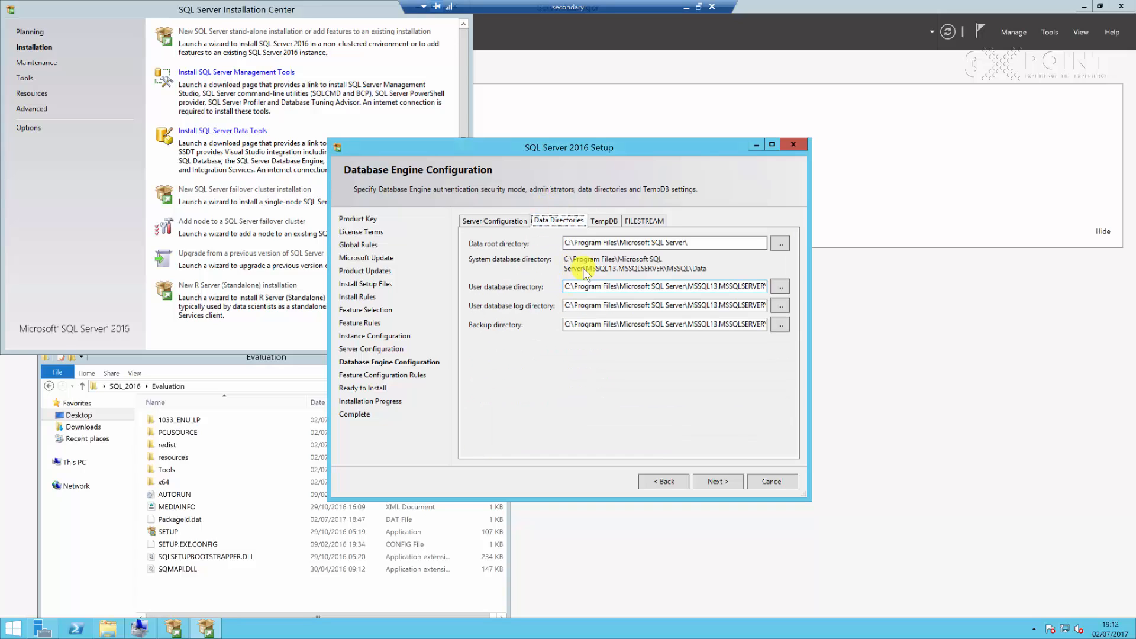
pyautogui.click(705, 239)
pyautogui.hotkey('ctrl', 'a')
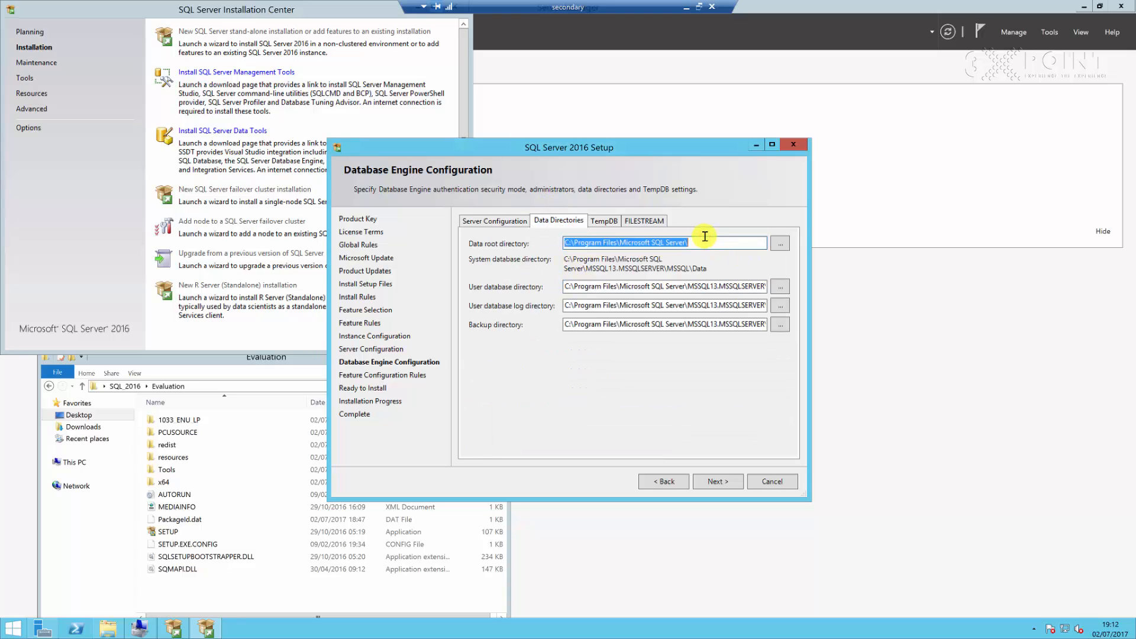
pyautogui.write('E:')
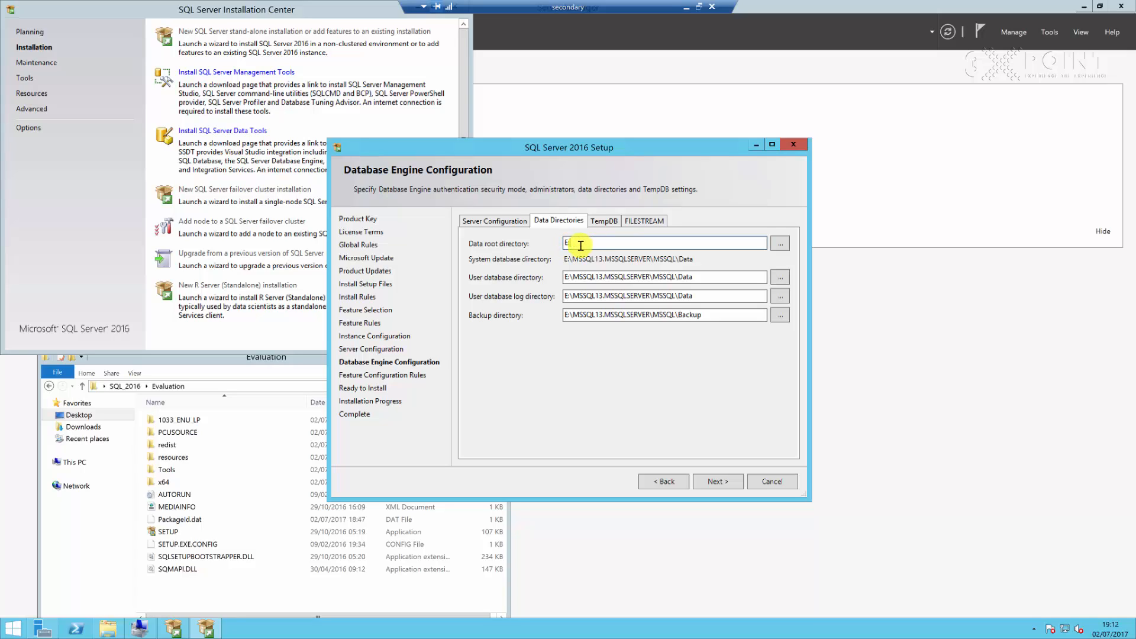
pyautogui.click(603, 277)
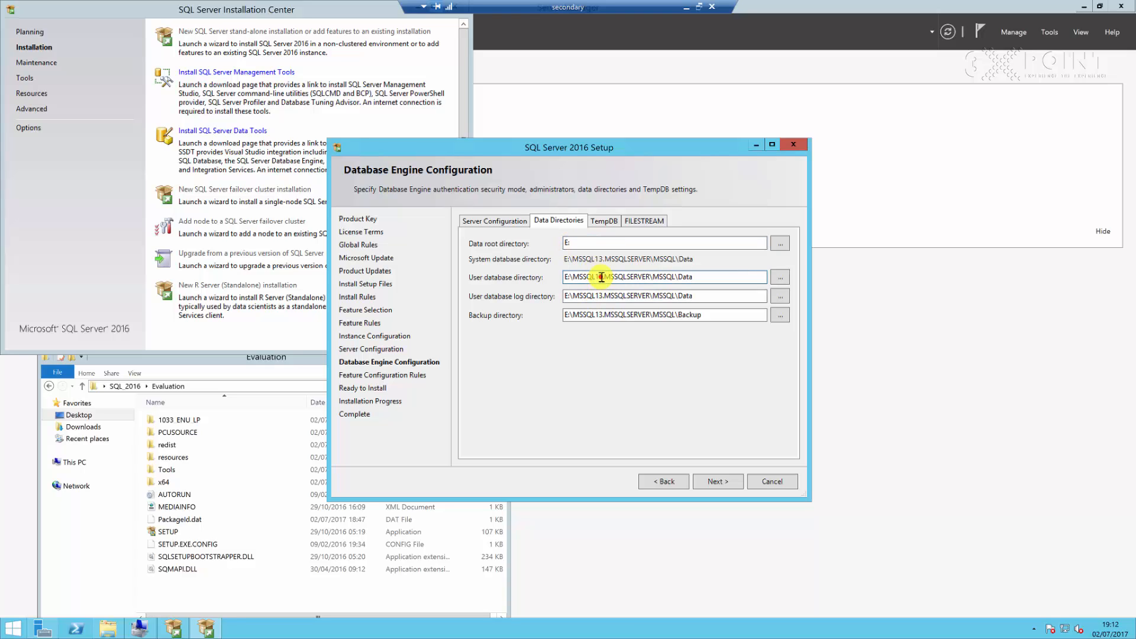
pyautogui.click(604, 315)
pyautogui.click(609, 244)
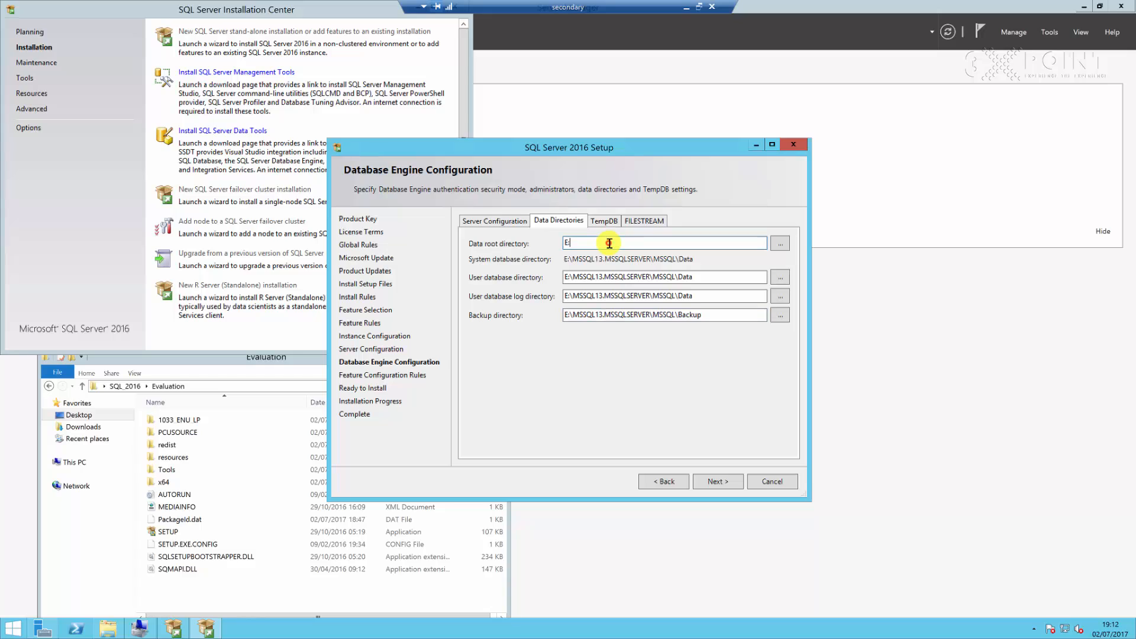
pyautogui.hotkey('ctrl', 'z')
pyautogui.hotkey('ctrl', 'z')
pyautogui.hotkey('ctrl', 'z')
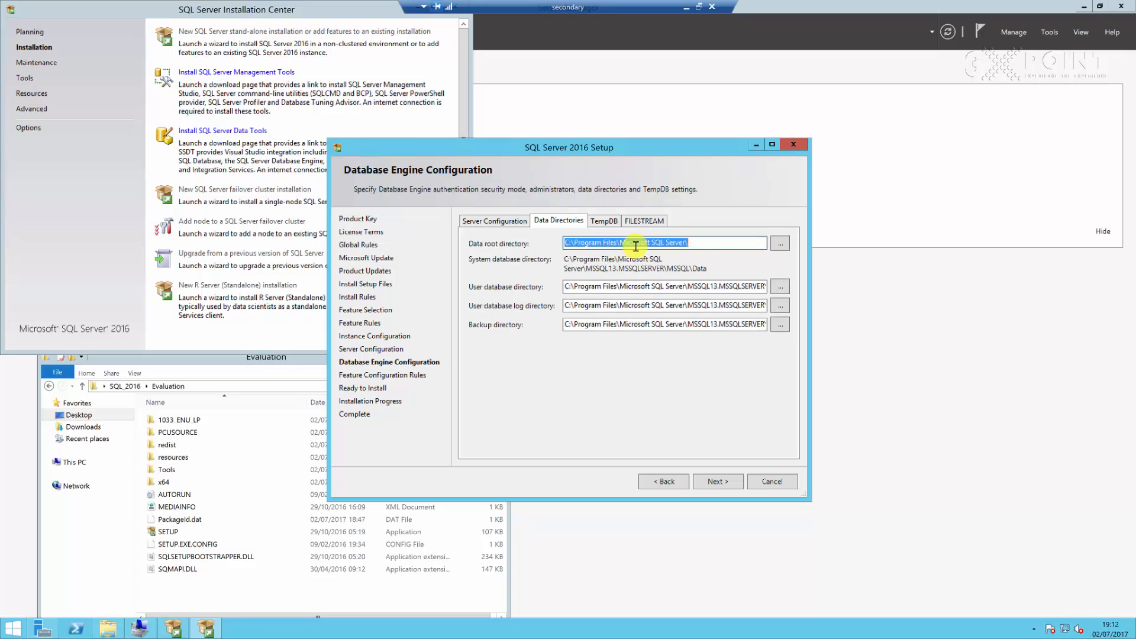
pyautogui.press('BackSpace')
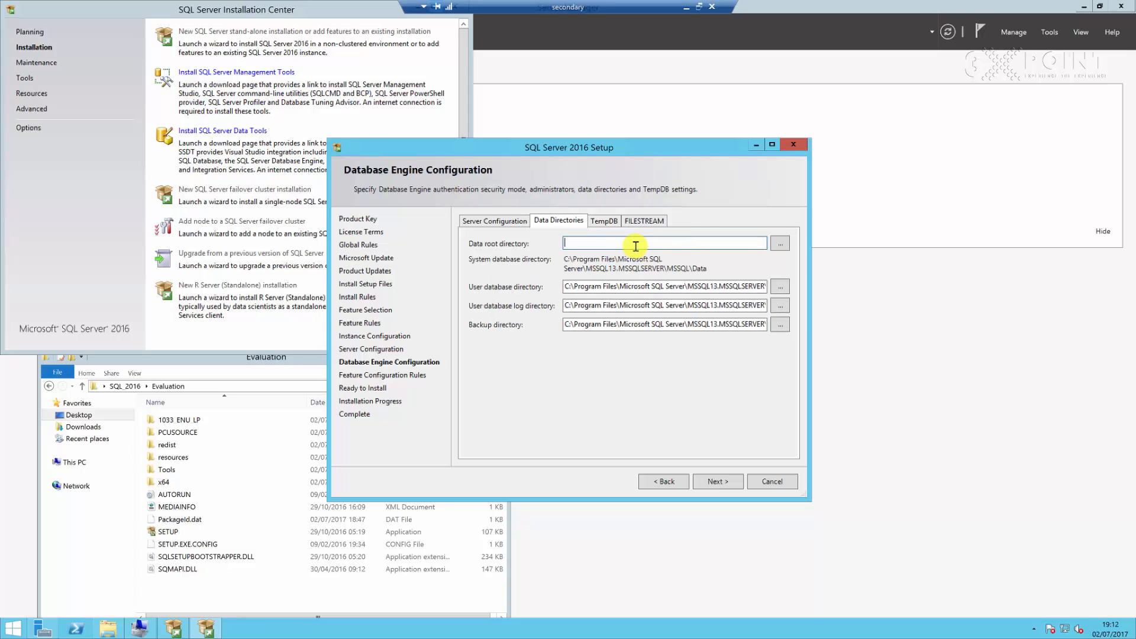
pyautogui.write('E:')
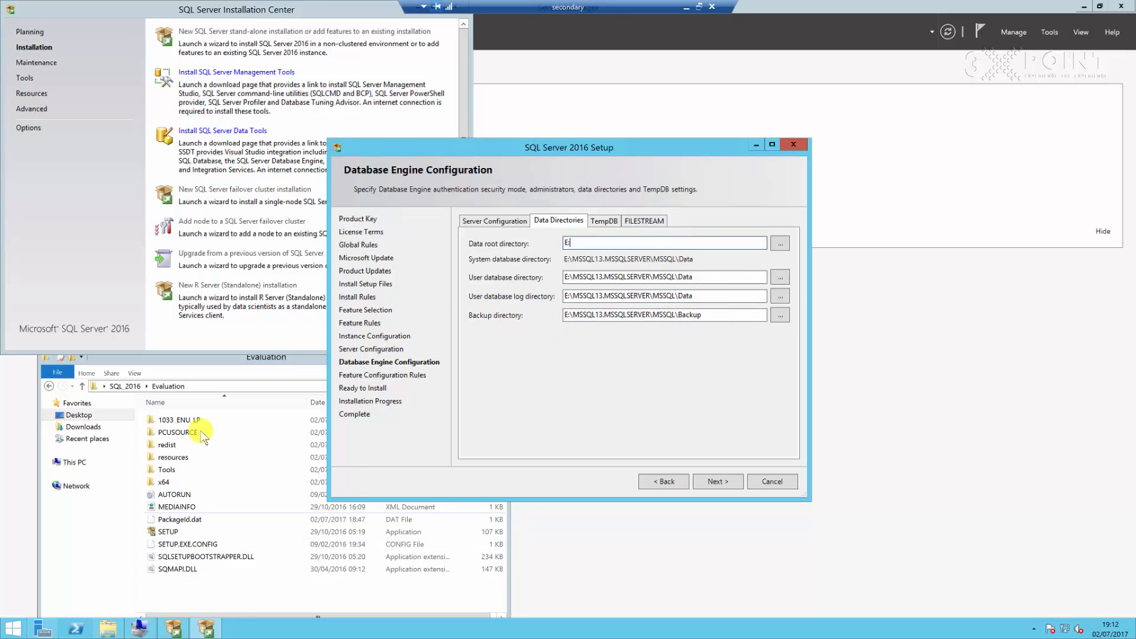
# Review the available drives and the TempDB file count, sizes, autogrowth and data and log directories
pyautogui.click(75, 462)
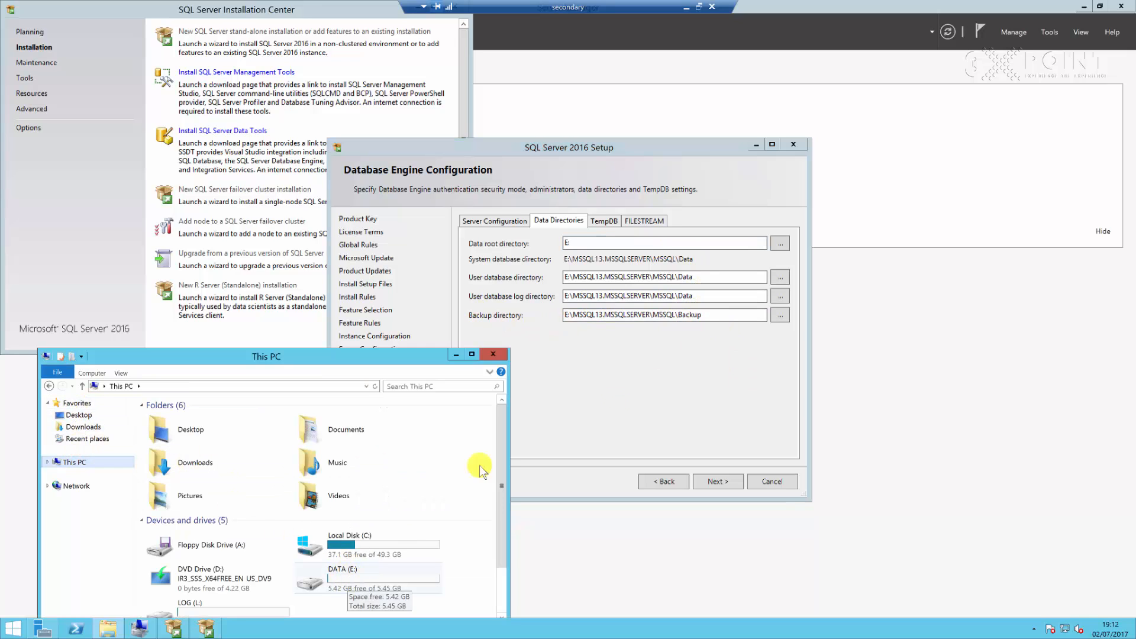
pyautogui.click(697, 363)
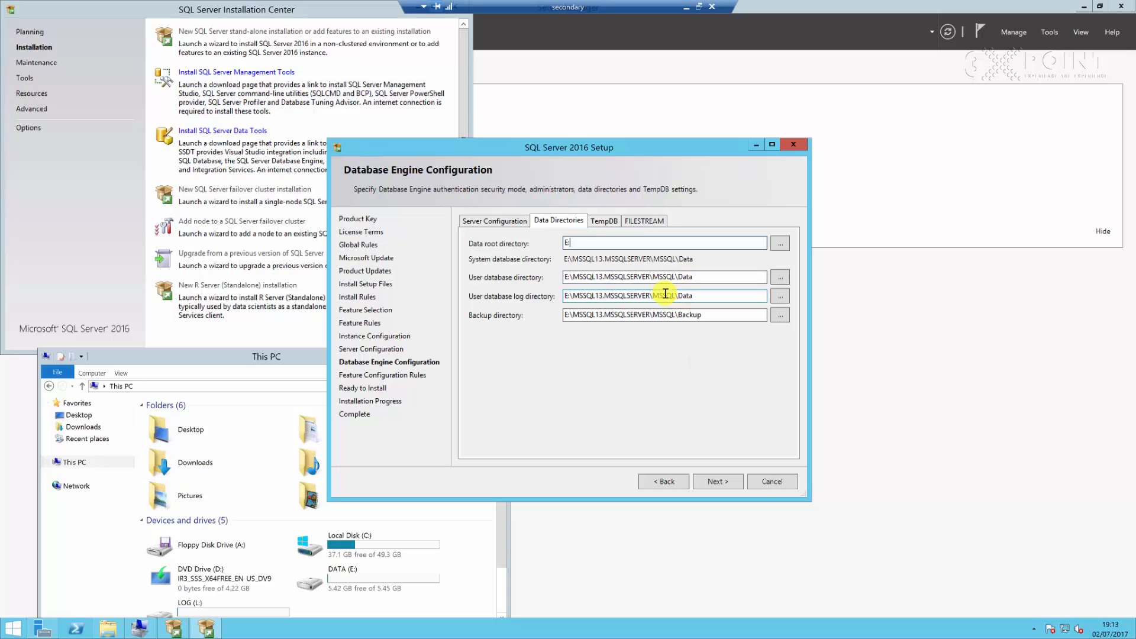
pyautogui.click(606, 219)
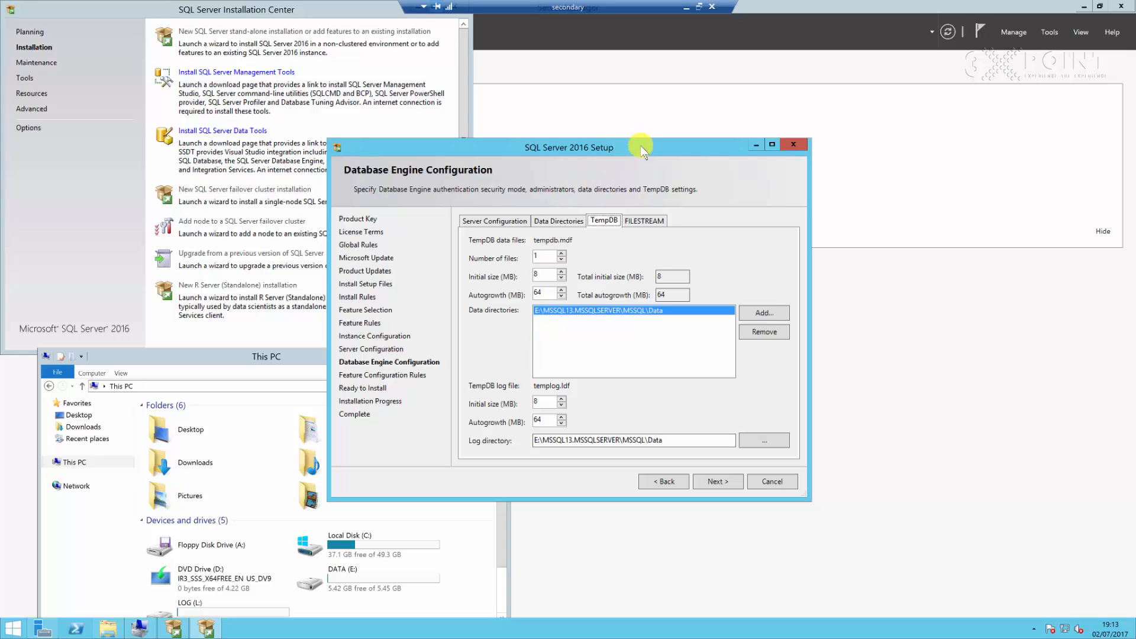
pyautogui.moveTo(647, 127); pyautogui.dragTo(647, 99)
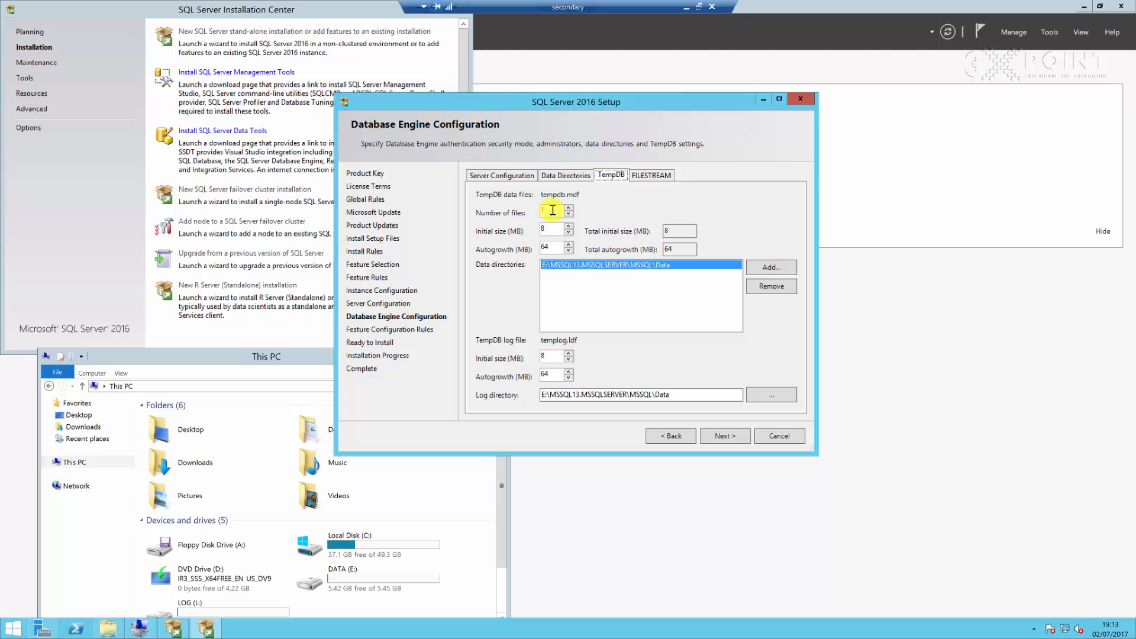
pyautogui.moveTo(552, 210)
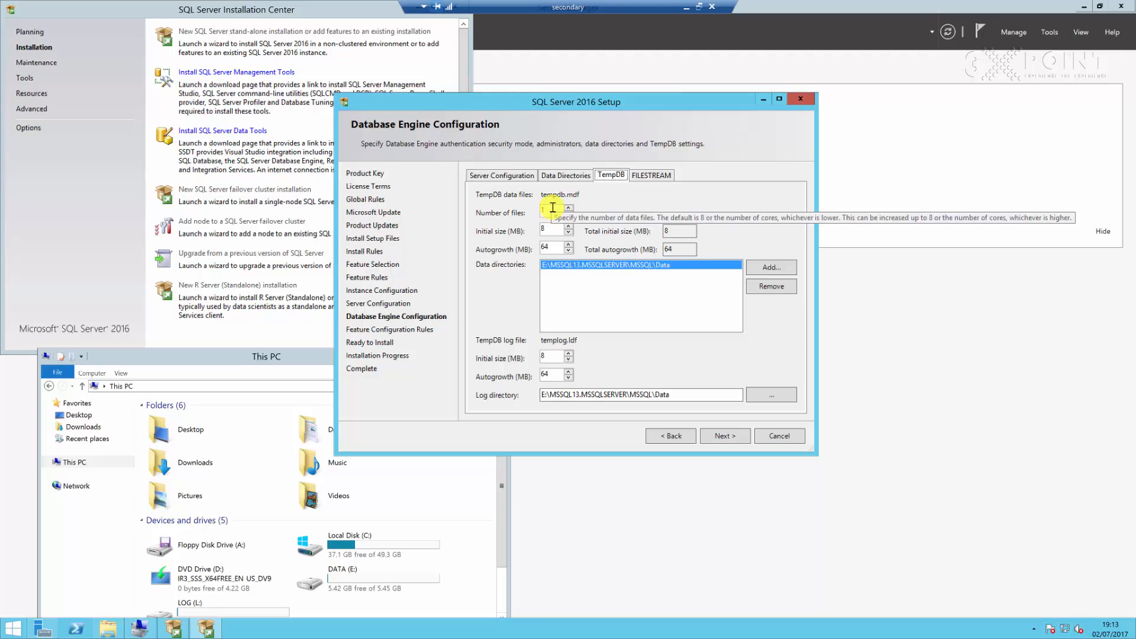
pyautogui.click(552, 209)
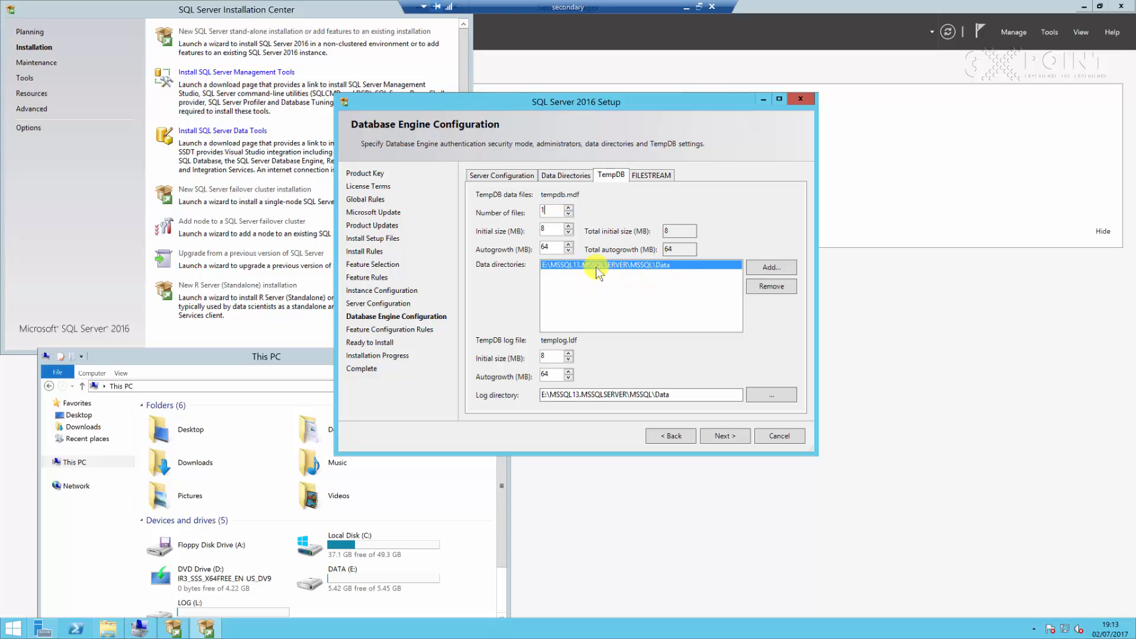
pyautogui.doubleClick(553, 228)
pyautogui.doubleClick(550, 249)
pyautogui.click(627, 395)
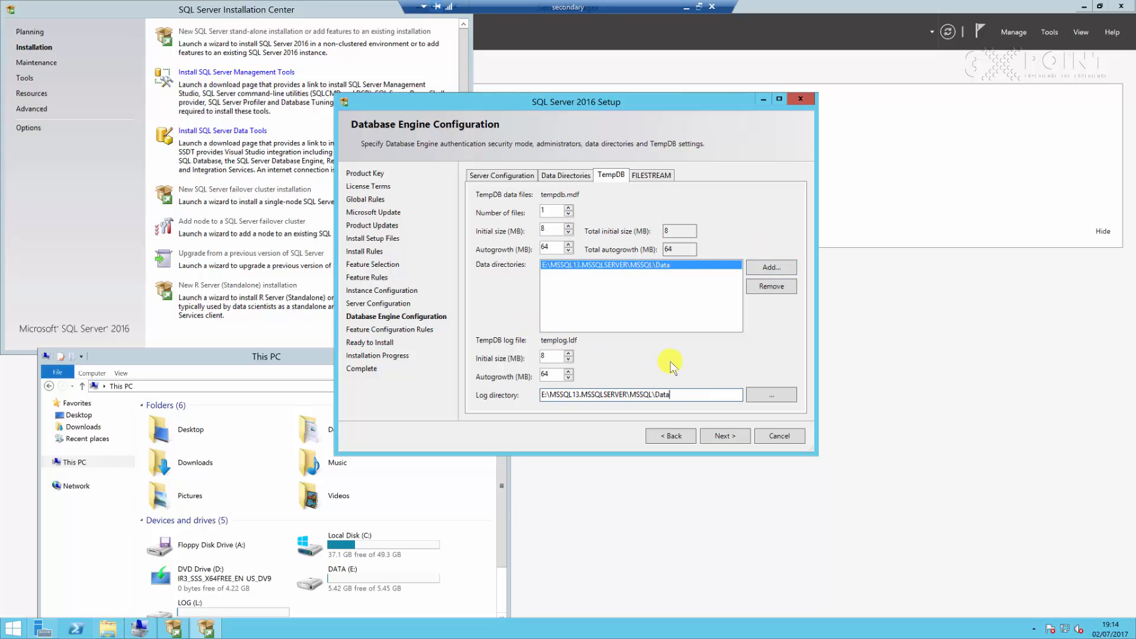
# Check the FILESTREAM settings and continue to the Ready to Install summary
pyautogui.click(657, 176)
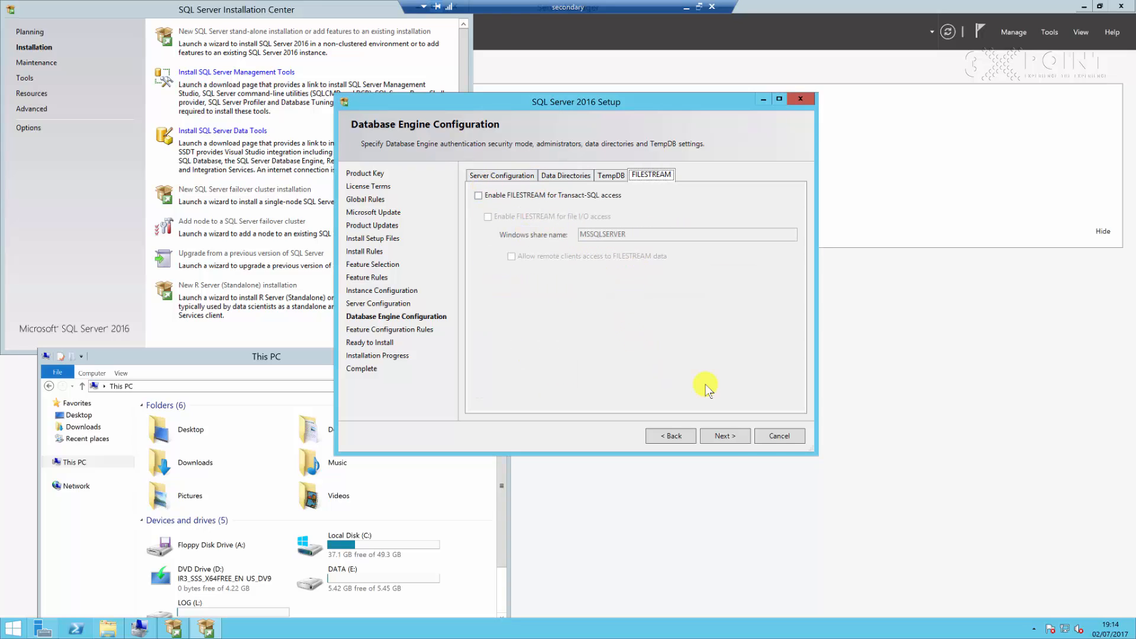
pyautogui.click(728, 435)
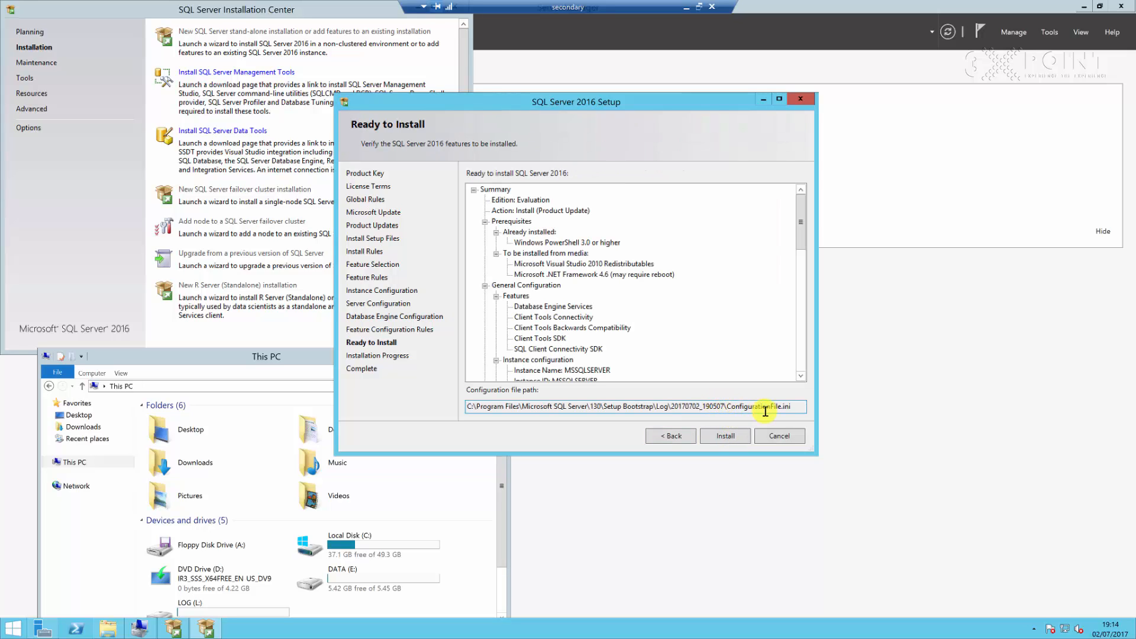
# Select the configuration file path and start the installation
pyautogui.moveTo(795, 411); pyautogui.dragTo(451, 398)
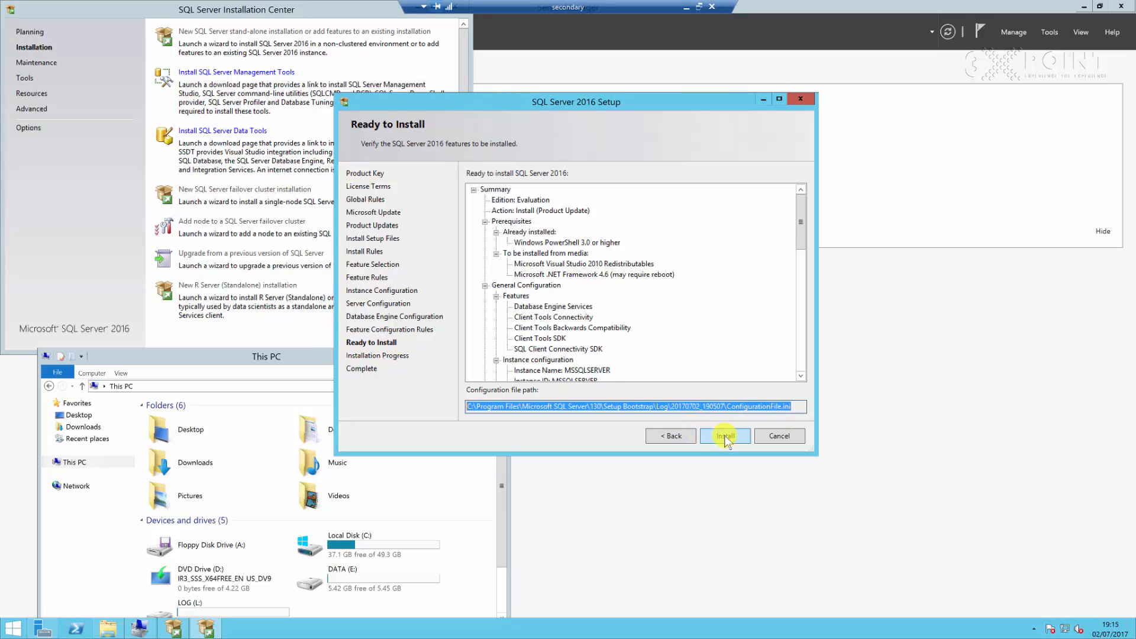
pyautogui.click(726, 436)
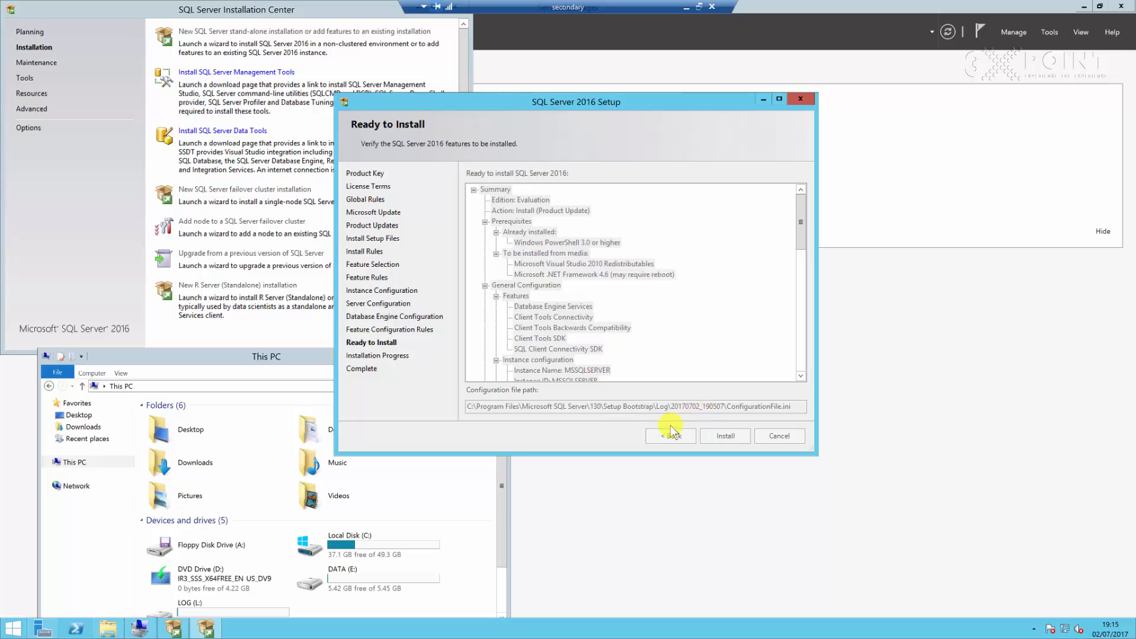
# Open the SQL Server Management Tools download link and add docs.microsoft.com to the trusted sites
pyautogui.click(225, 75)
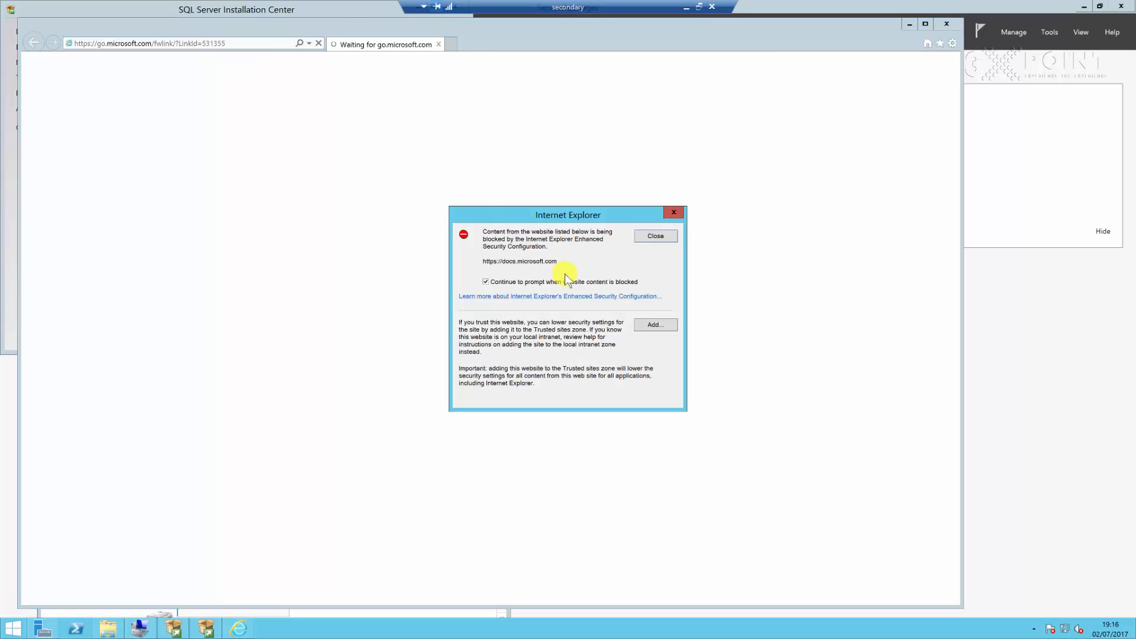
pyautogui.click(659, 324)
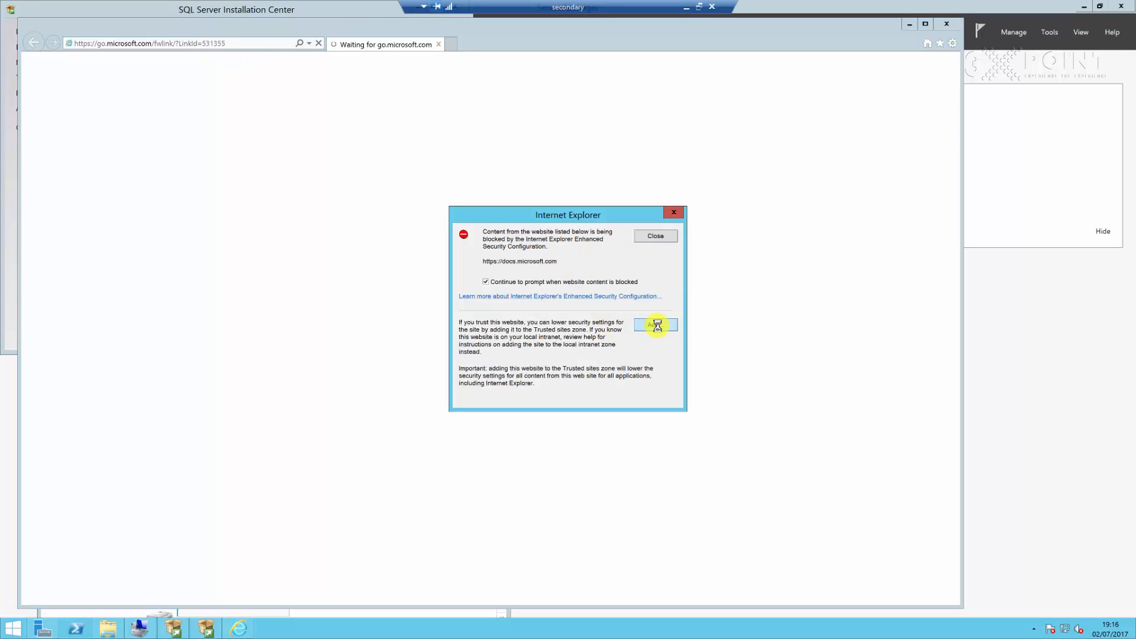
pyautogui.click(654, 296)
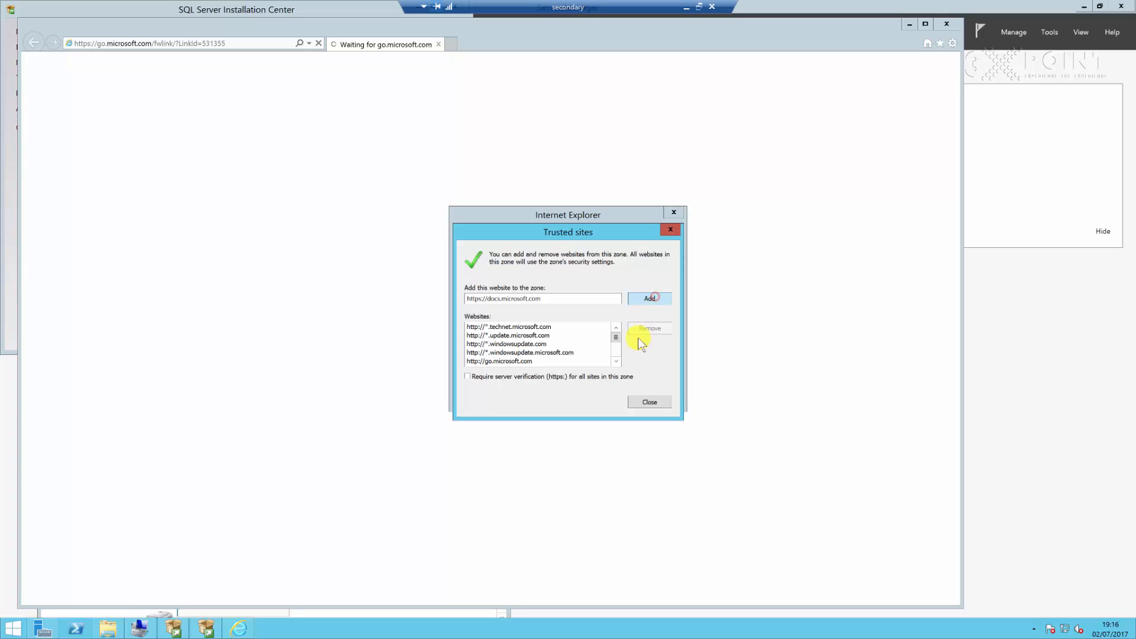
pyautogui.click(644, 402)
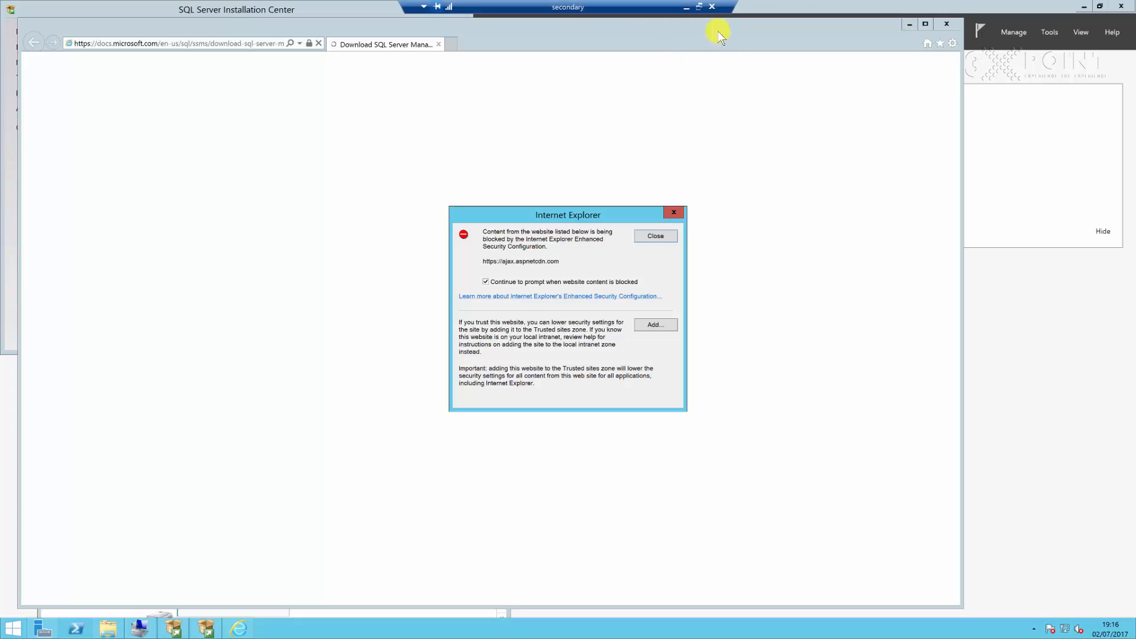
# Dismiss the blocked-content prompt and minimize the browser and the remote session window
pyautogui.click(673, 212)
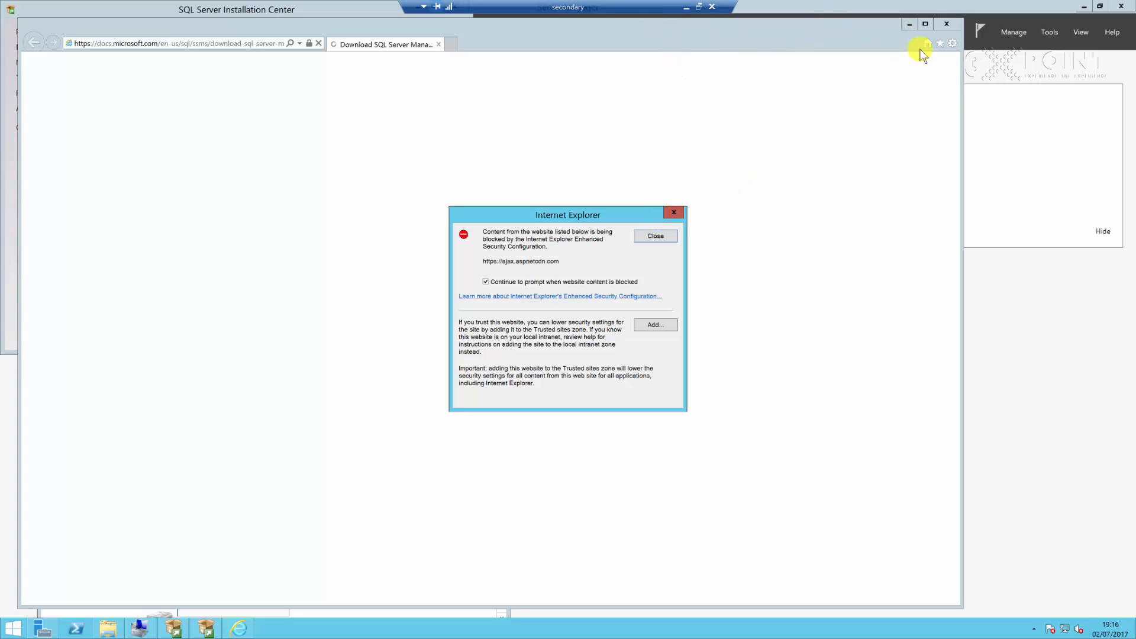
pyautogui.click(910, 23)
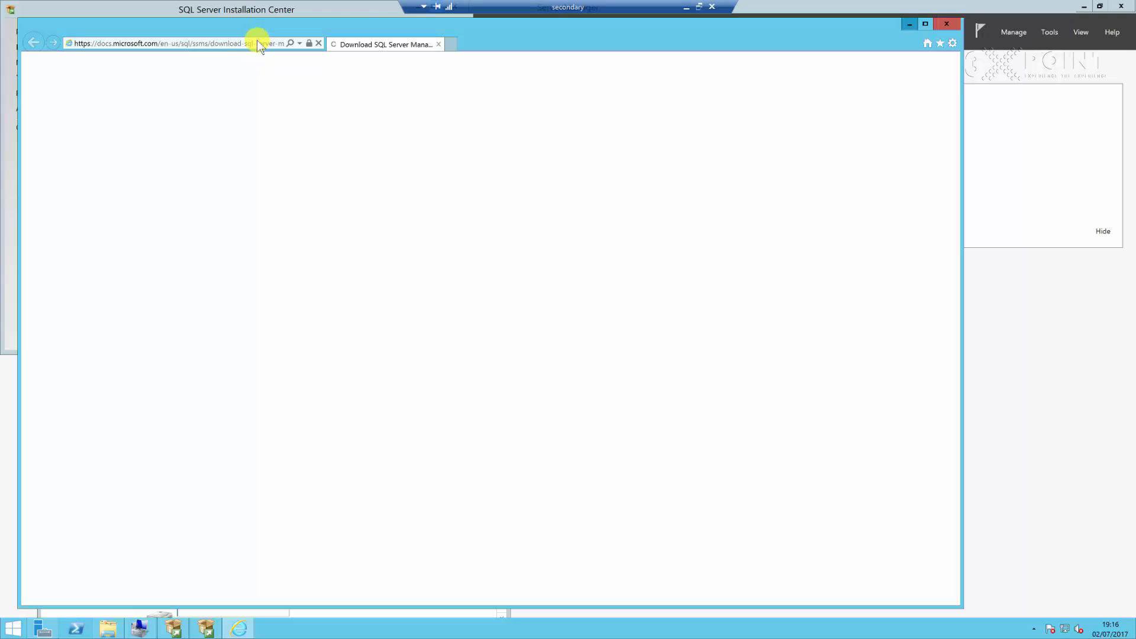
pyautogui.click(687, 7)
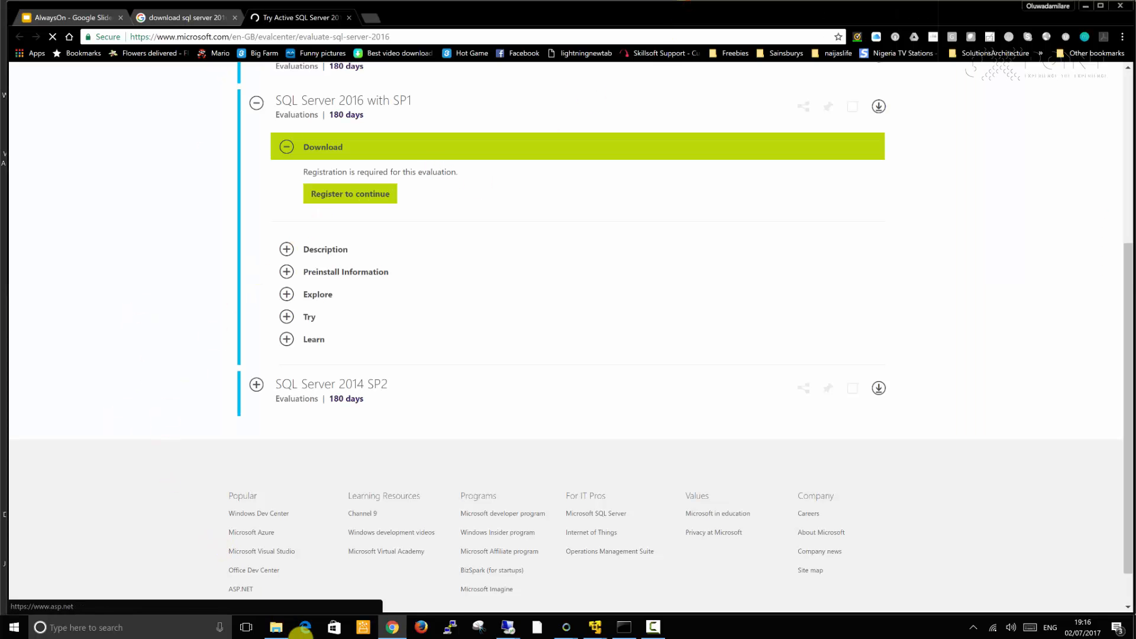
# Open New Text Document.txt in the VirtualFileShare\ISOs\tmp\SQL_2016 folder on the host's Data drive
pyautogui.click(274, 628)
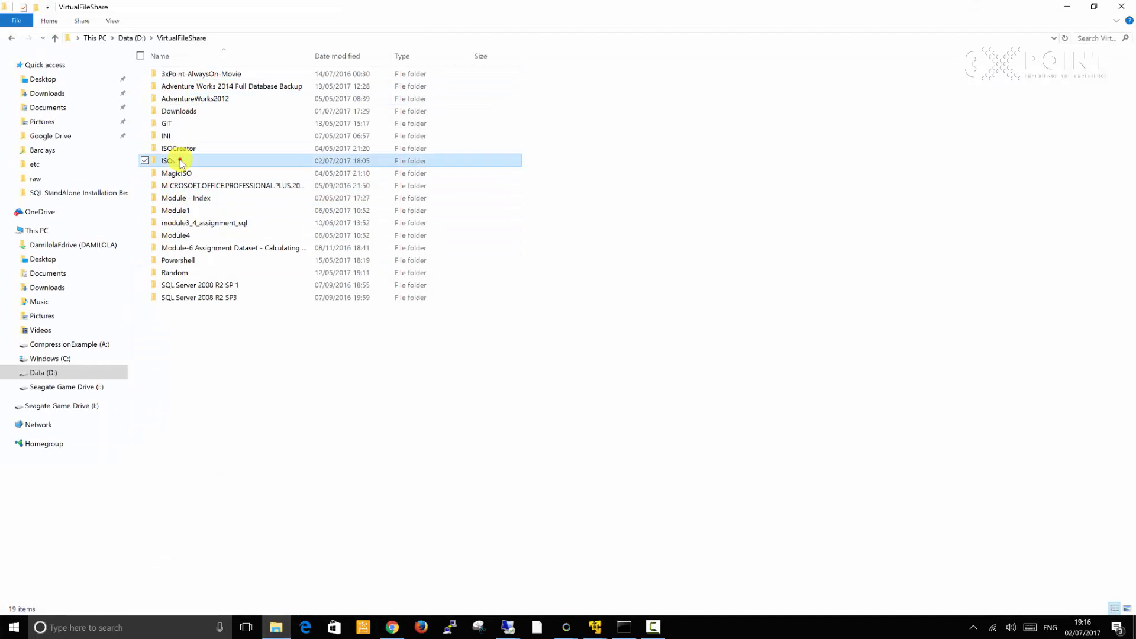
pyautogui.doubleClick(182, 160)
pyautogui.doubleClick(176, 135)
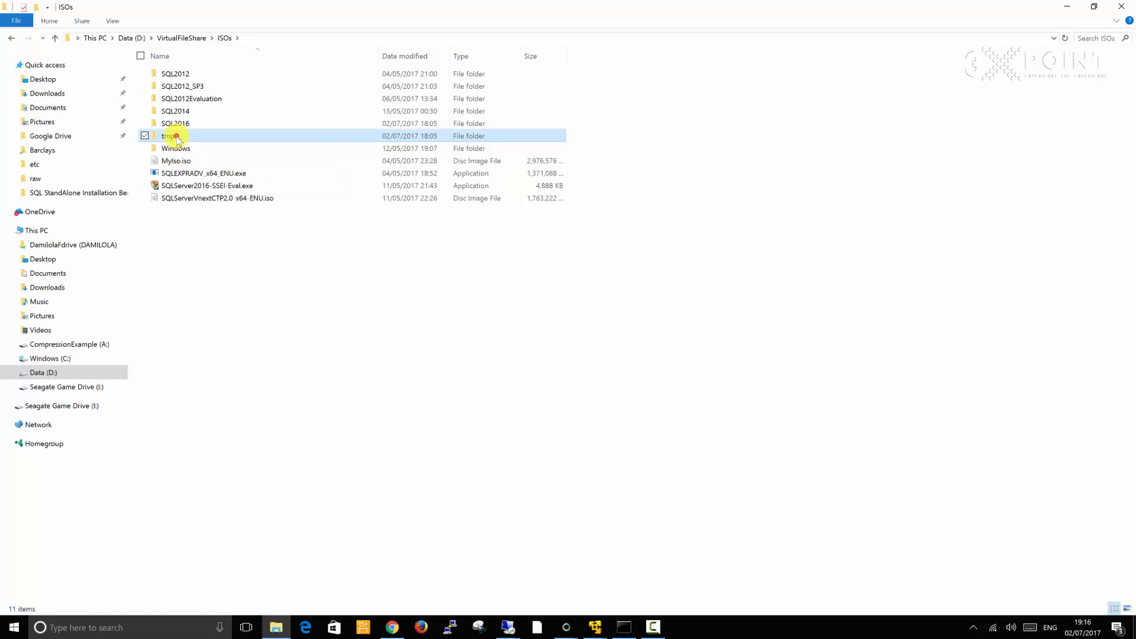
pyautogui.doubleClick(184, 75)
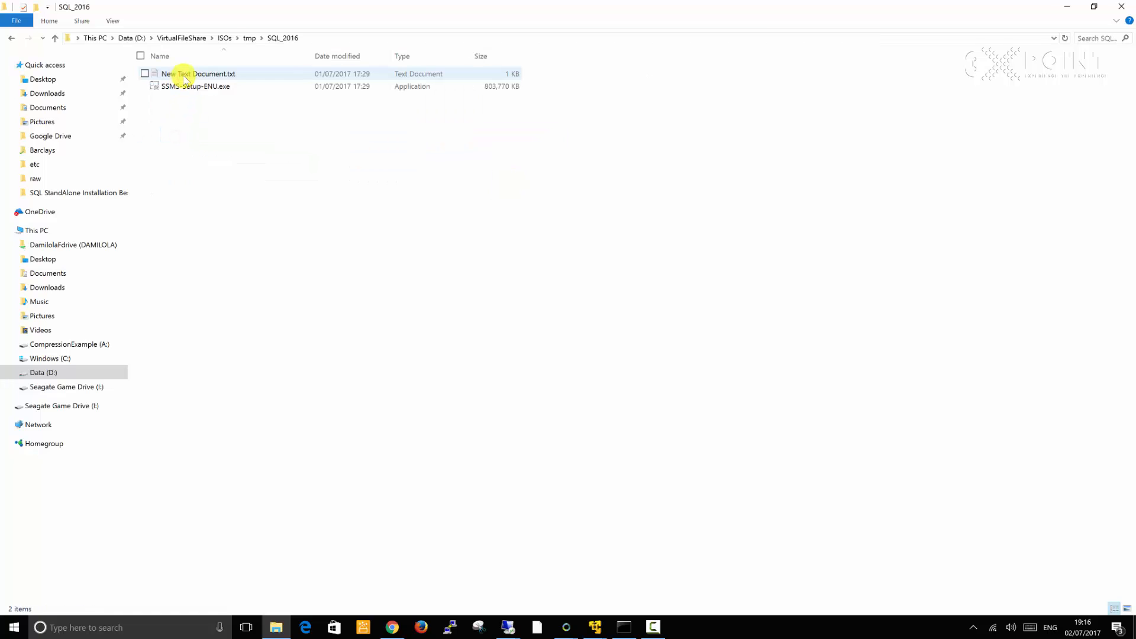
pyautogui.click(185, 76)
pyautogui.doubleClick(184, 76)
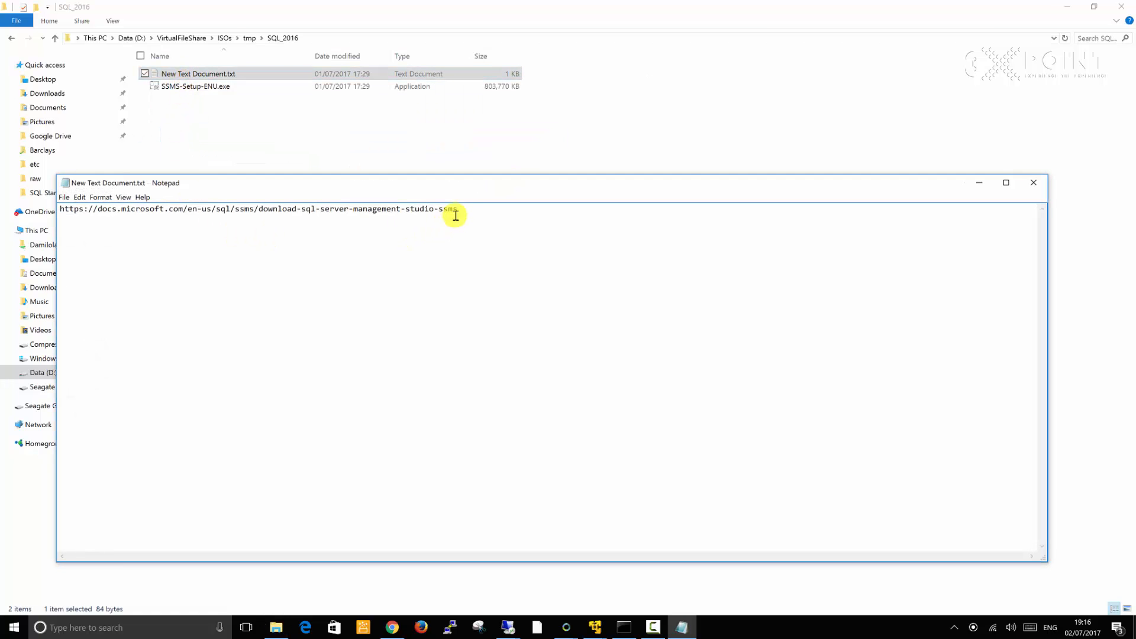
# Try to copy the SSMS download URL from the text file
pyautogui.moveTo(467, 208); pyautogui.dragTo(418, 207)
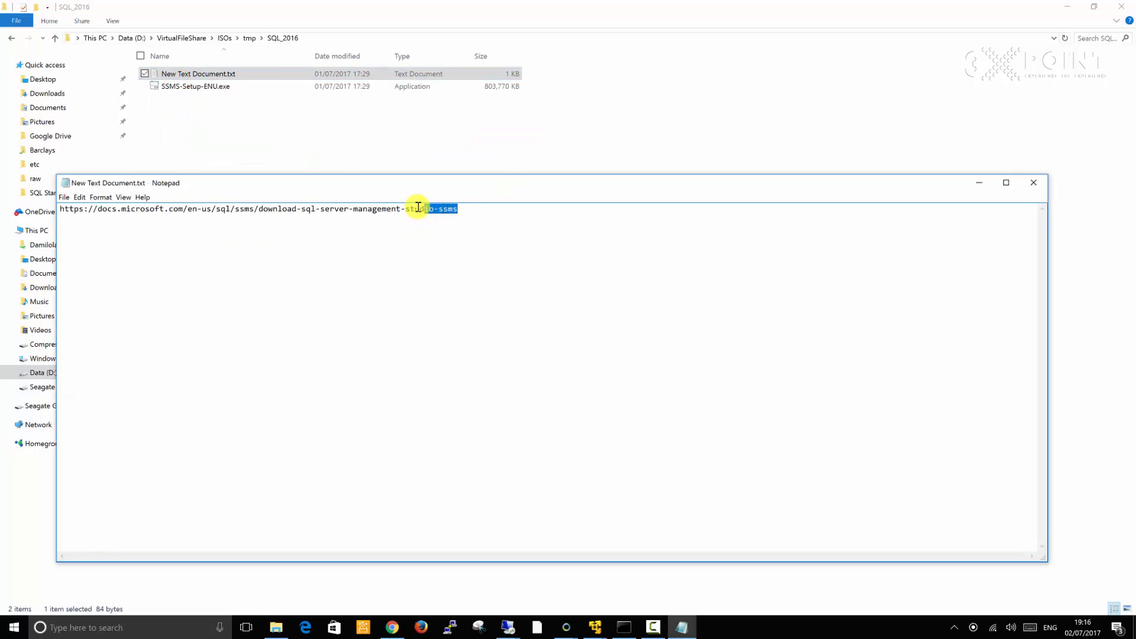
pyautogui.hotkey('ctrl', 'a')
pyautogui.write('c')
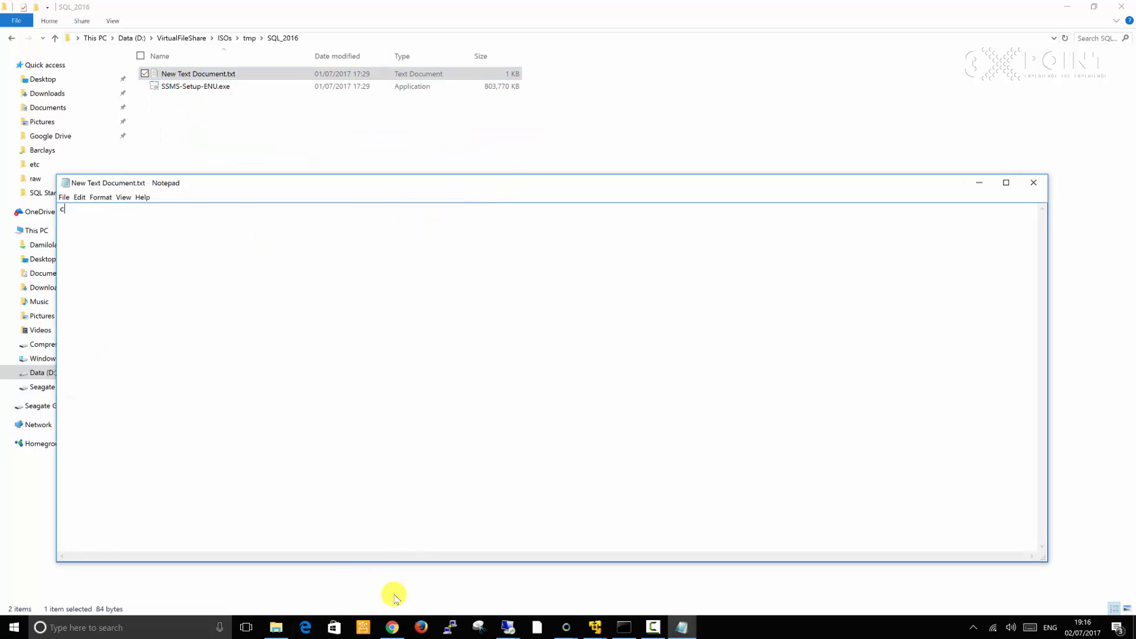
# Paste the clipboard contents into a new browser tab's address bar and search
pyautogui.click(398, 629)
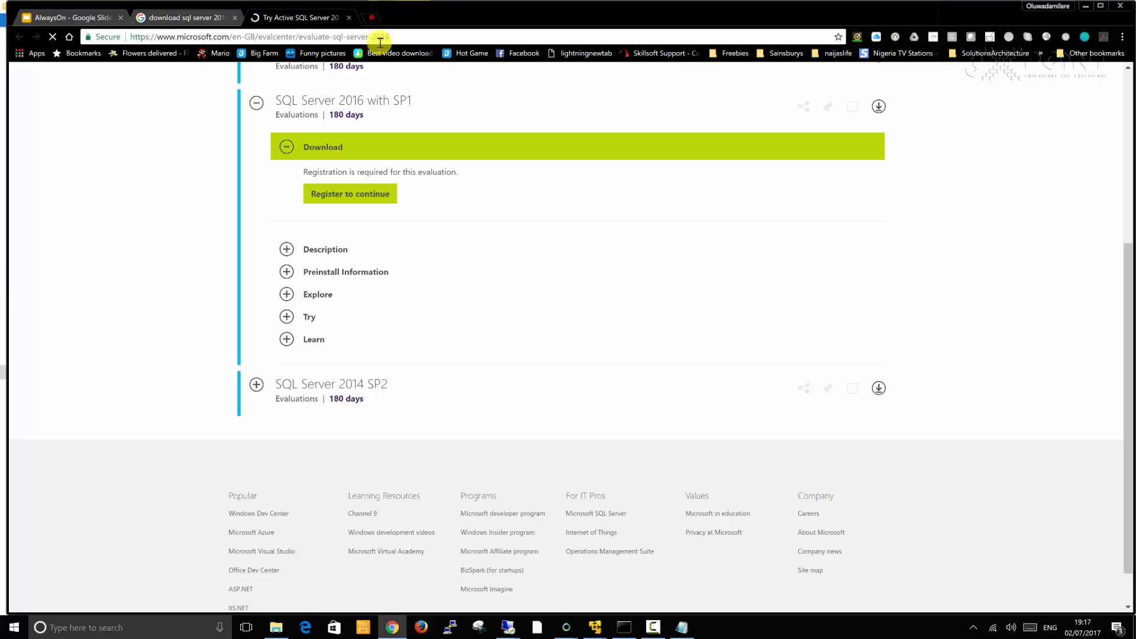
pyautogui.hotkey('ctrl', 't')
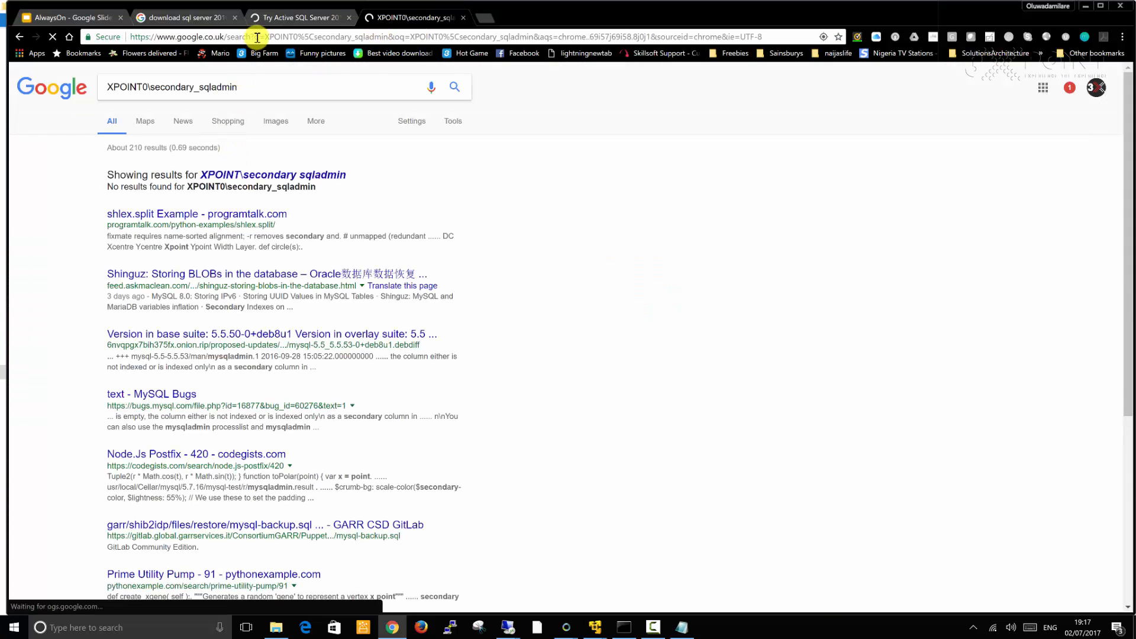
pyautogui.click(258, 37)
pyautogui.write('XPOINT0\\secondary_sqladmin')
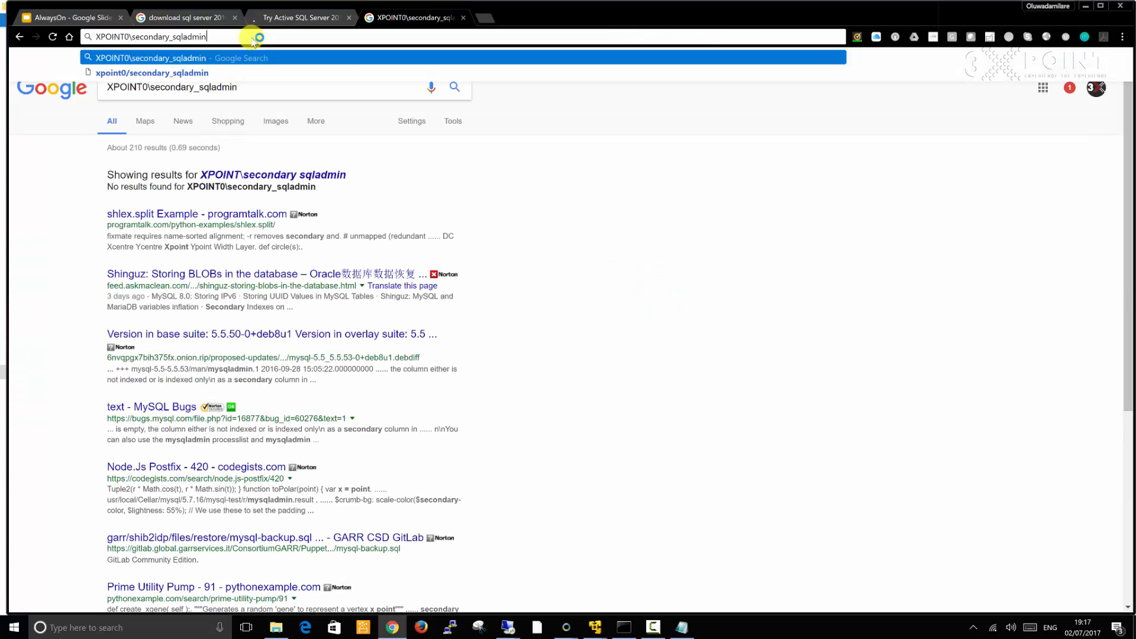
pyautogui.press('Return')
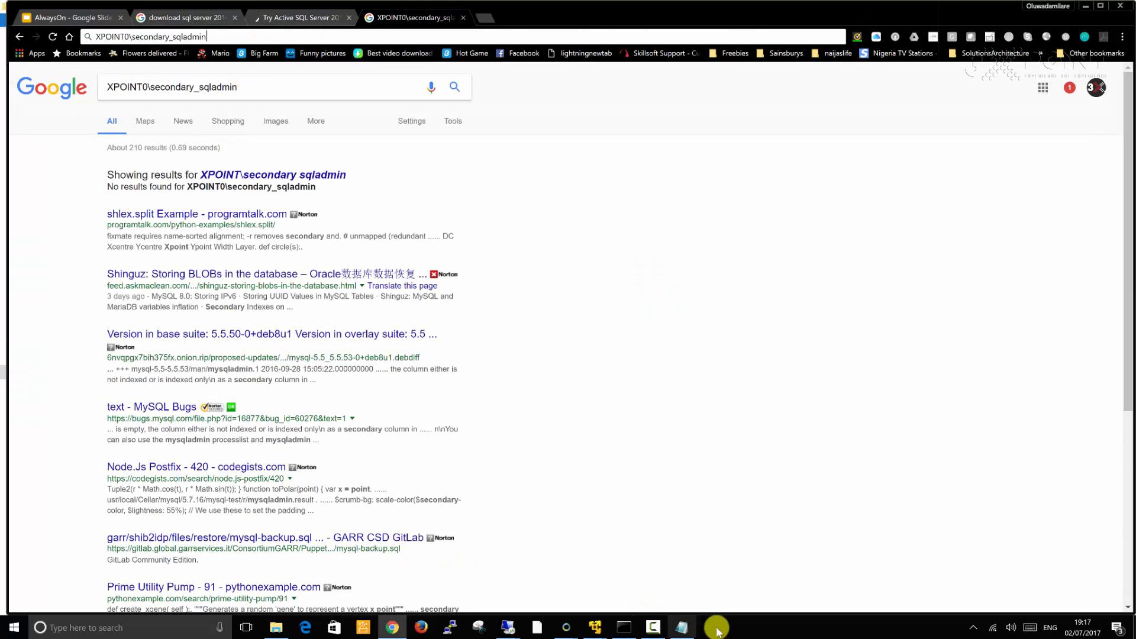
# Close the text file without saving changes
pyautogui.click(682, 627)
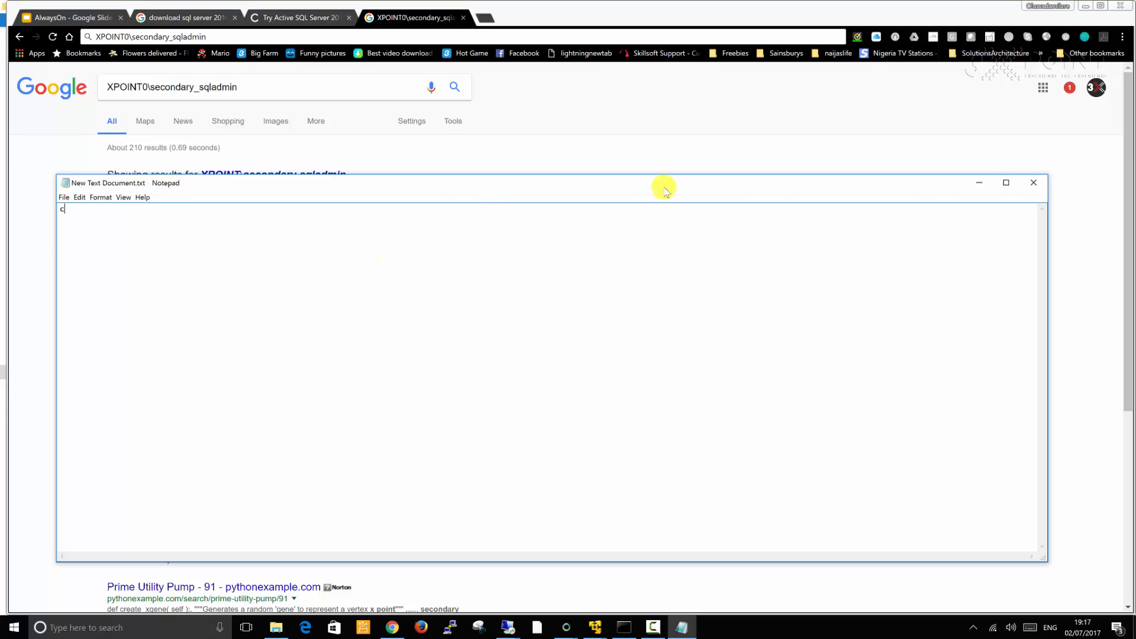
pyautogui.click(1044, 189)
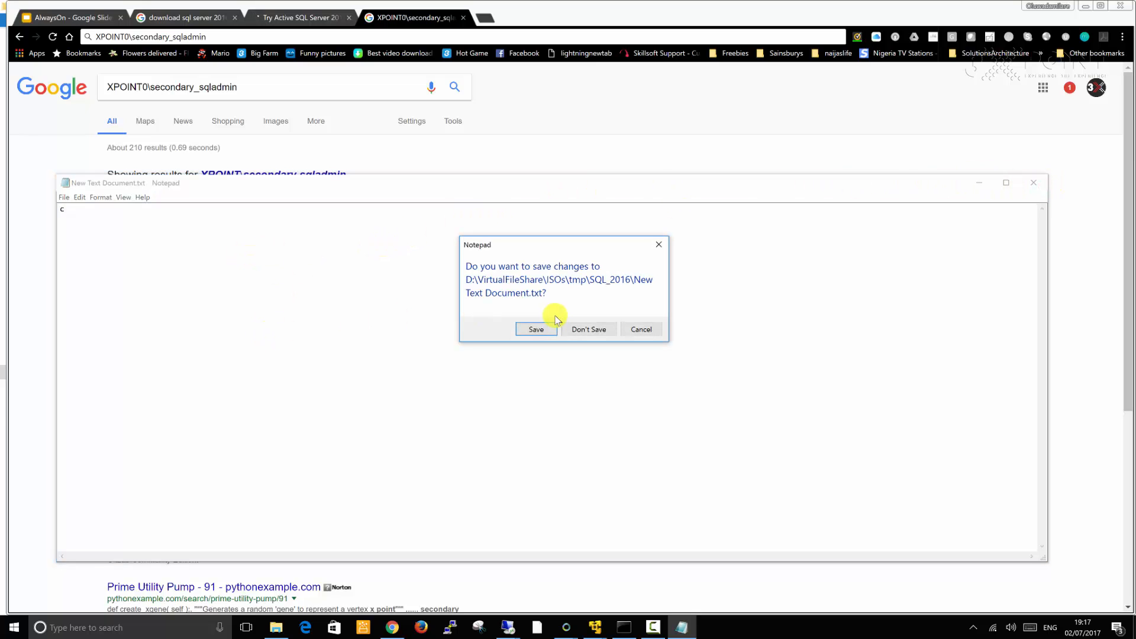
pyautogui.click(591, 329)
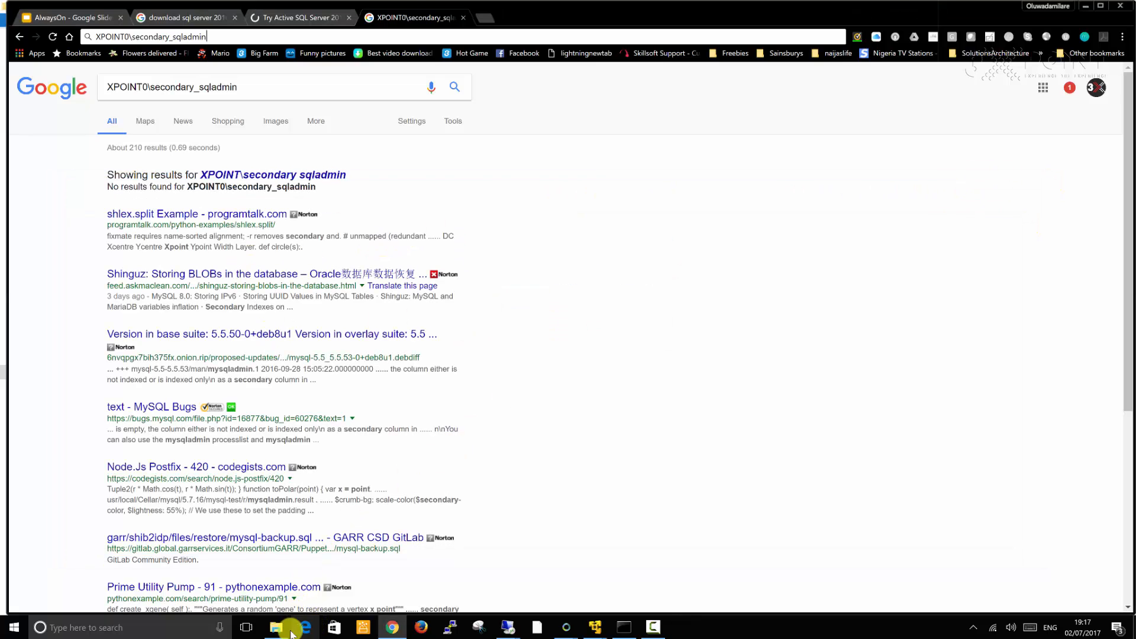
# Reopen the text file and copy the SSMS download URL
pyautogui.click(276, 627)
pyautogui.doubleClick(232, 76)
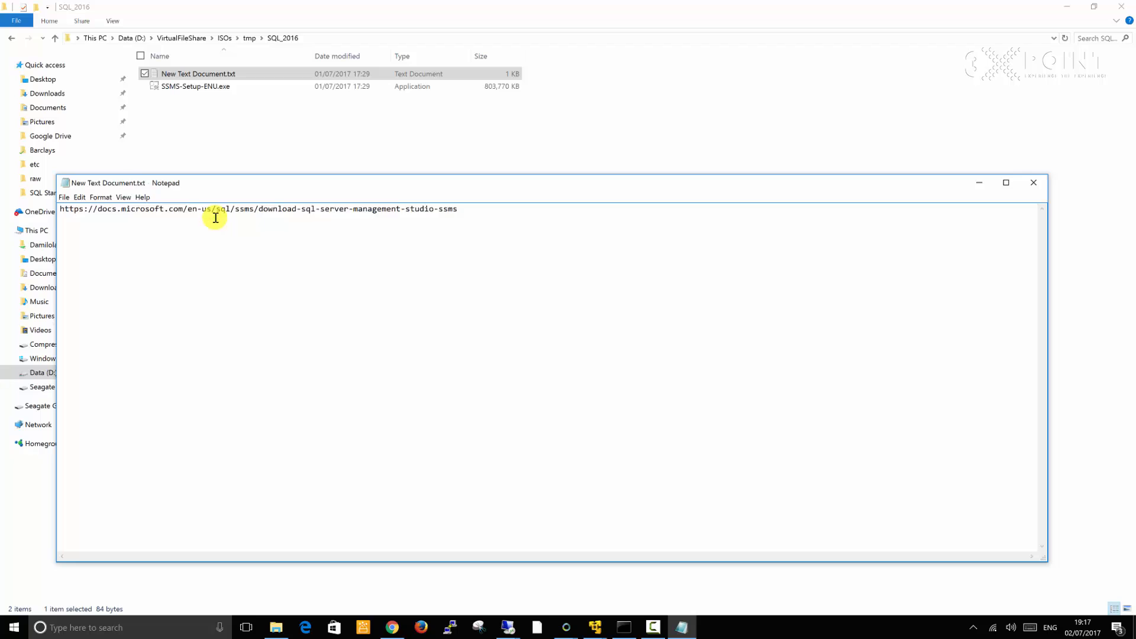
pyautogui.hotkey('ctrl', 'a')
pyautogui.hotkey('ctrl', 'c')
pyautogui.write('ccc')
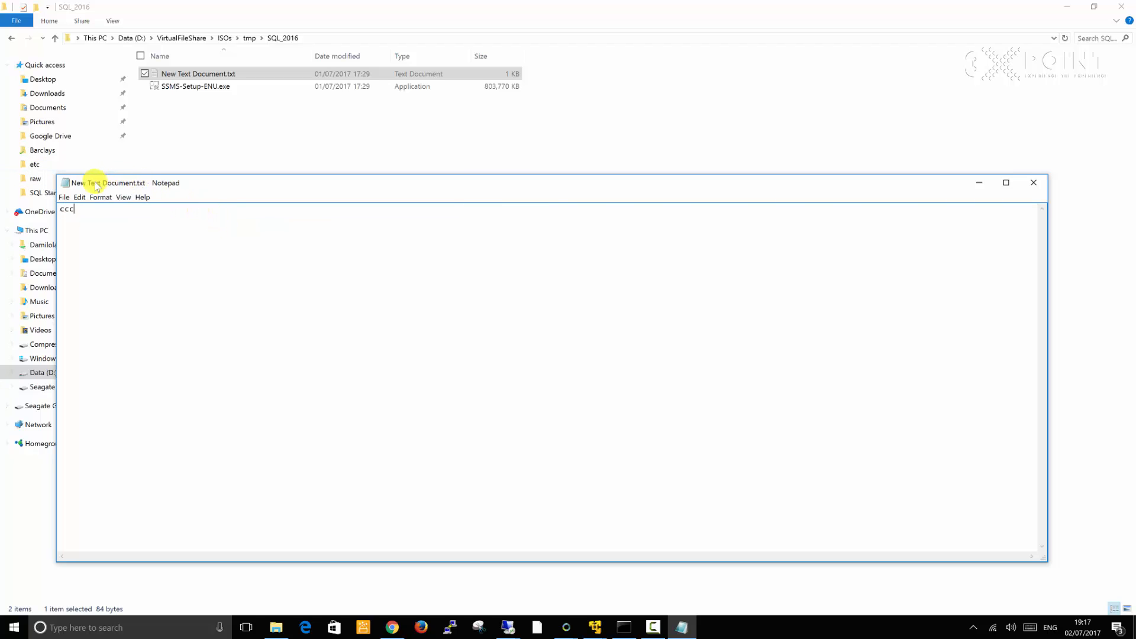
pyautogui.hotkey('ctrl', 'z')
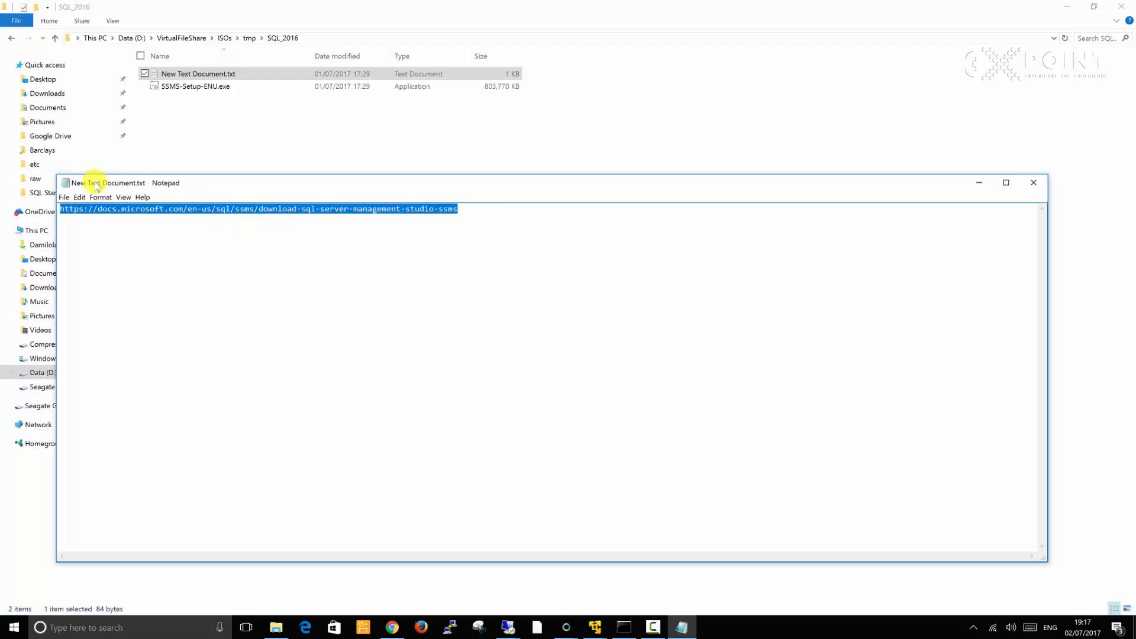
pyautogui.rightClick(240, 208)
pyautogui.click(156, 240)
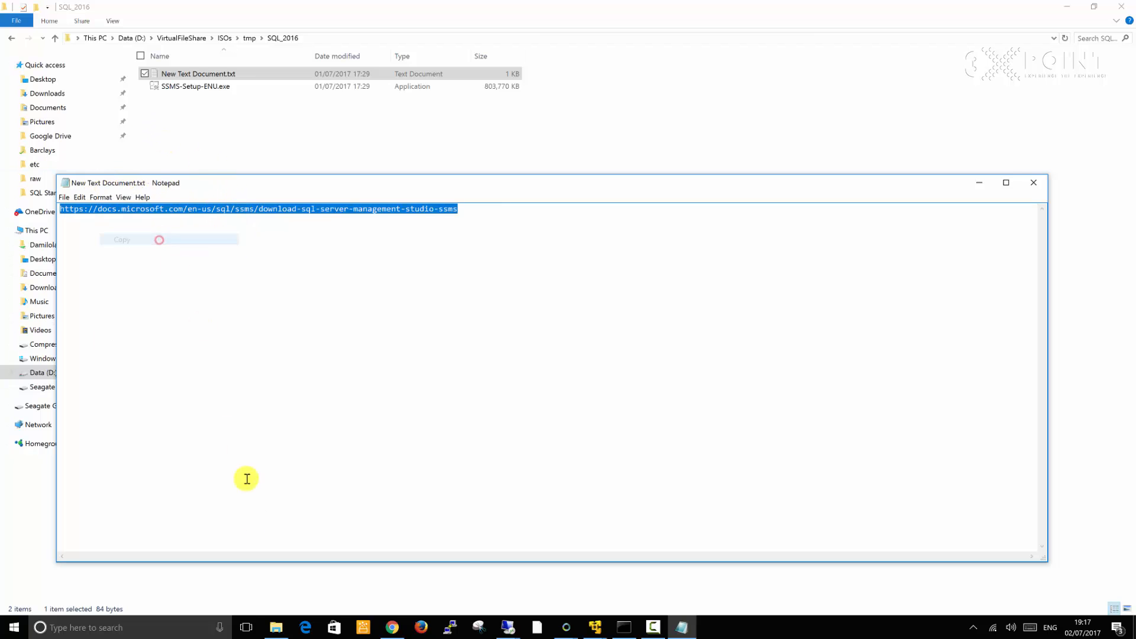
# Paste the URL into the browser's address bar and open the Download SQL Server Management Studio page
pyautogui.click(392, 627)
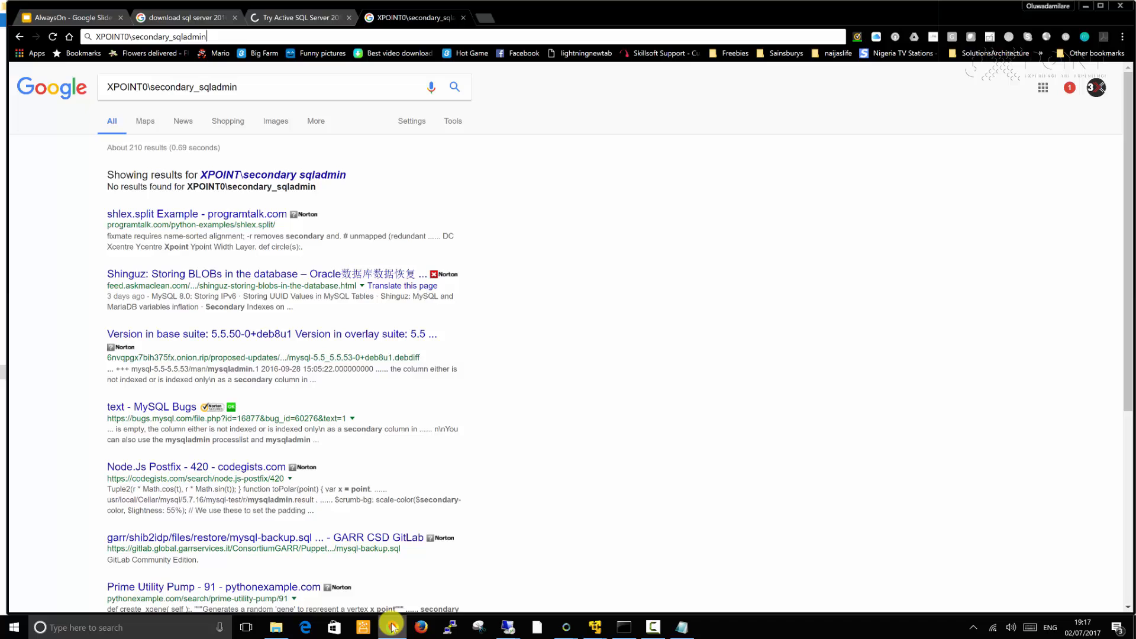
pyautogui.click(309, 38)
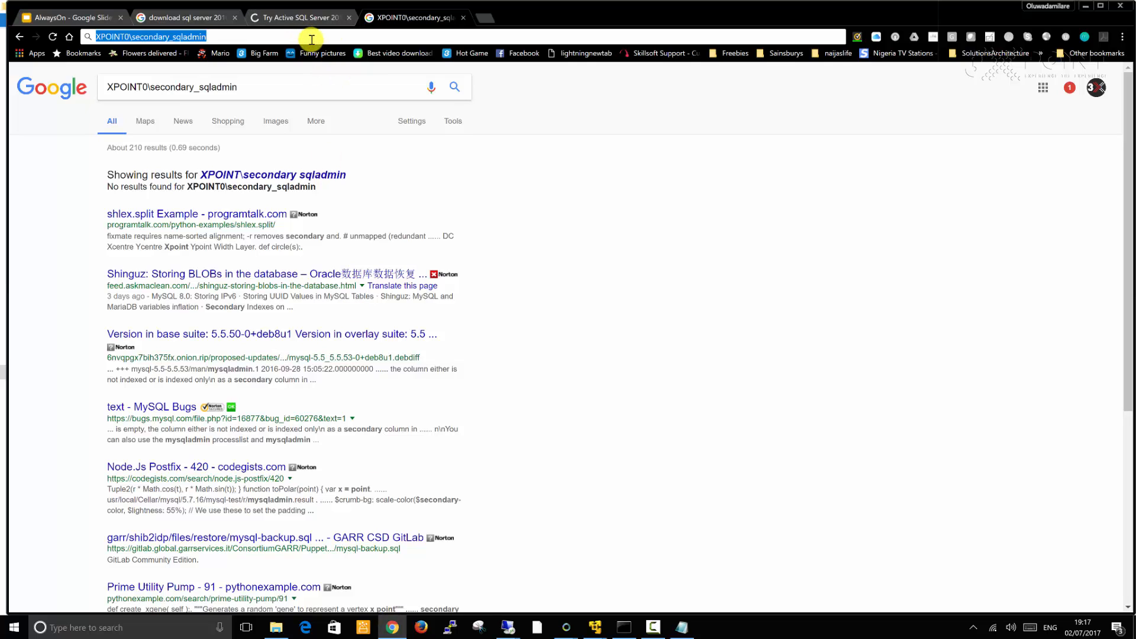
pyautogui.rightClick(310, 38)
pyautogui.click(347, 111)
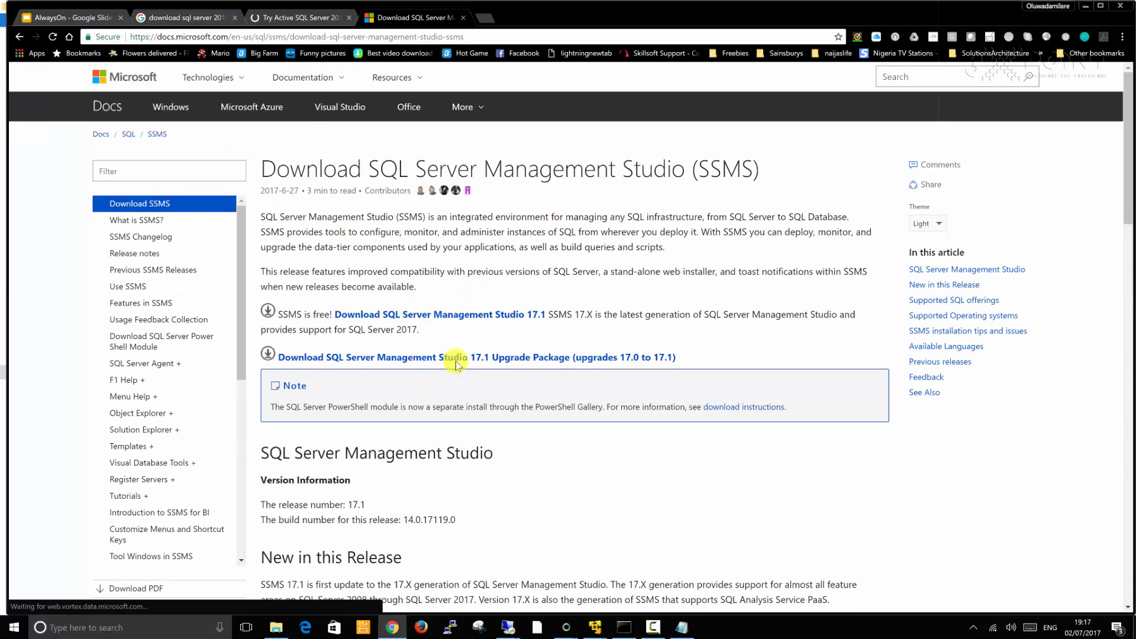
# Read through the SSMS download page's version information, supported operating systems and installation tips
pyautogui.scroll(-4, 419, 402)
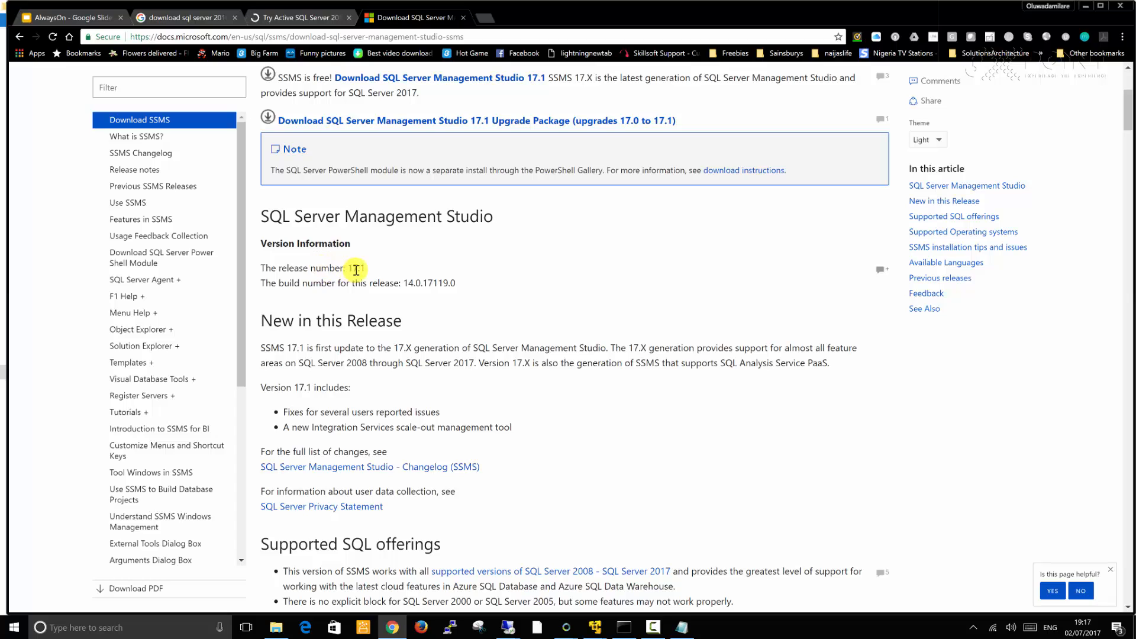
pyautogui.scroll(-12, 426, 405)
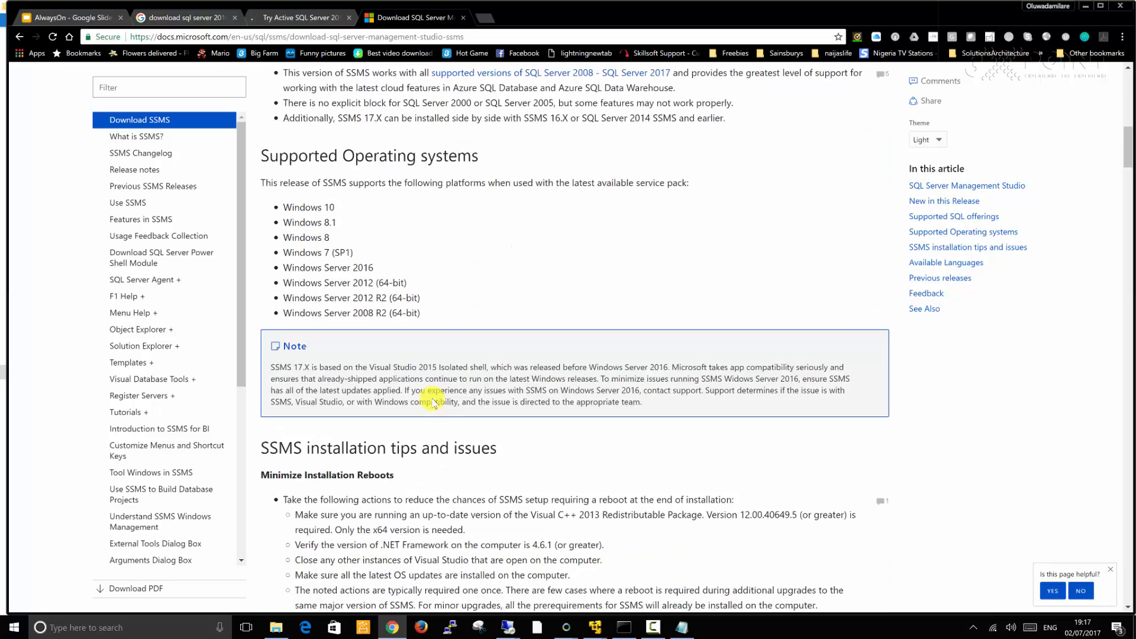
pyautogui.scroll(-14, 439, 401)
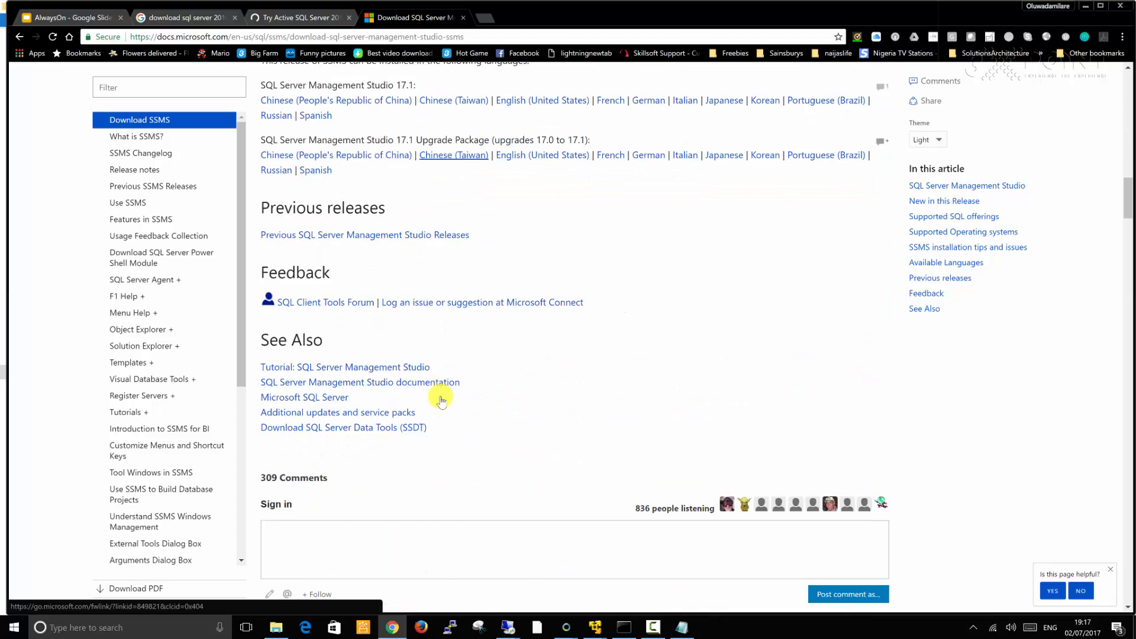
pyautogui.scroll(12, 444, 400)
pyautogui.scroll(5, 442, 398)
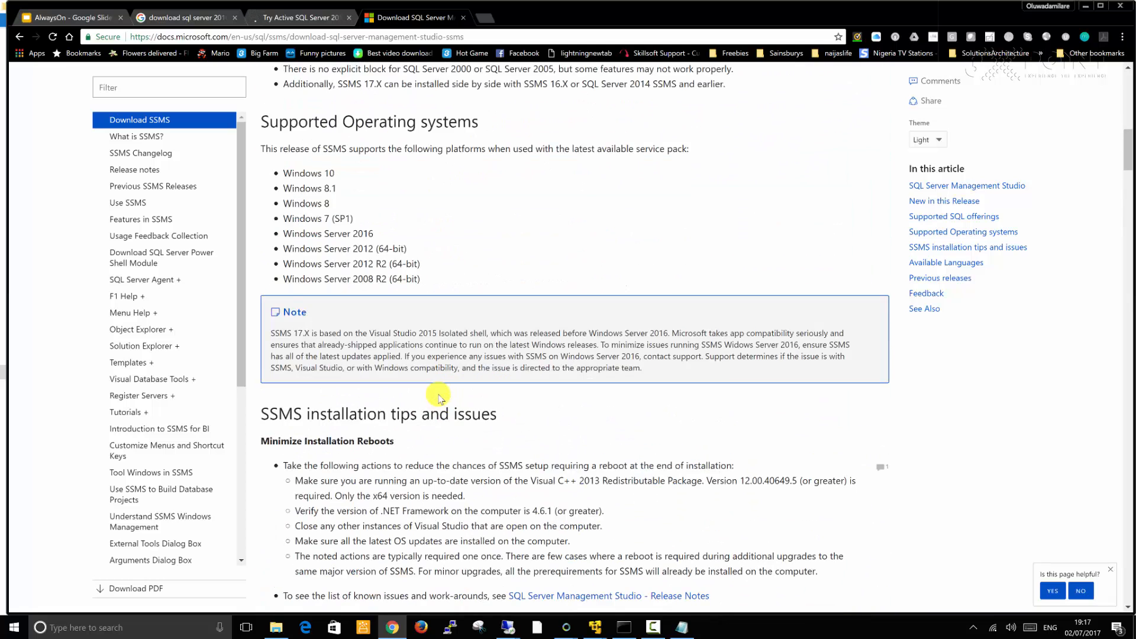
pyautogui.scroll(8, 440, 398)
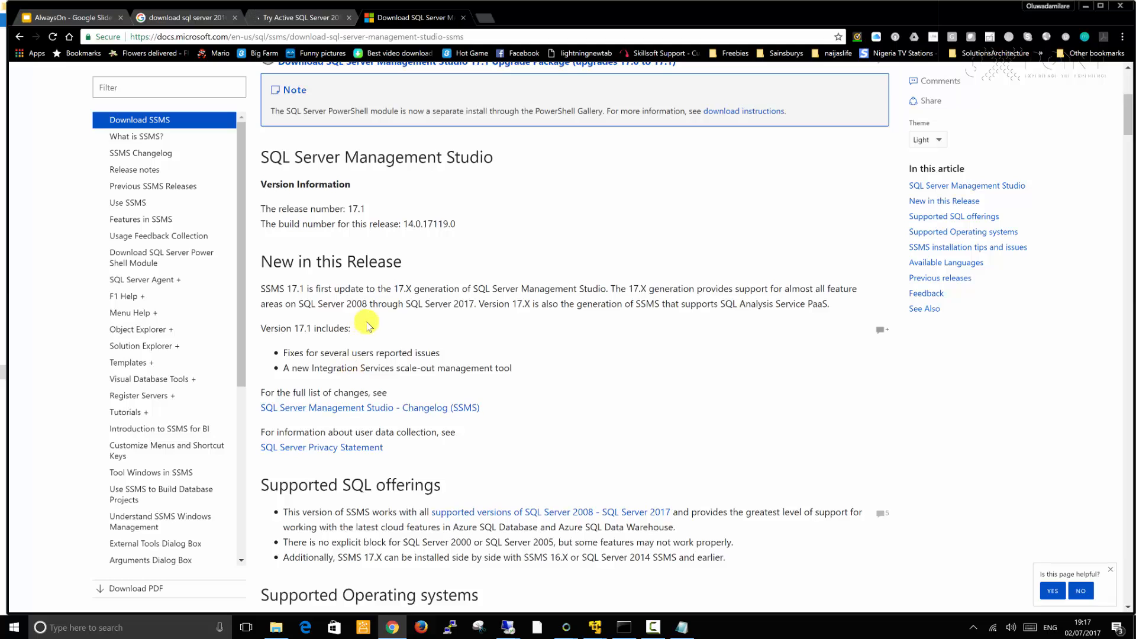
# Review the SSMS 17.1 download link and locate the downloaded SSMS-Setup-ENU.exe installer in the SQL_2016 folder
pyautogui.scroll(5, 367, 325)
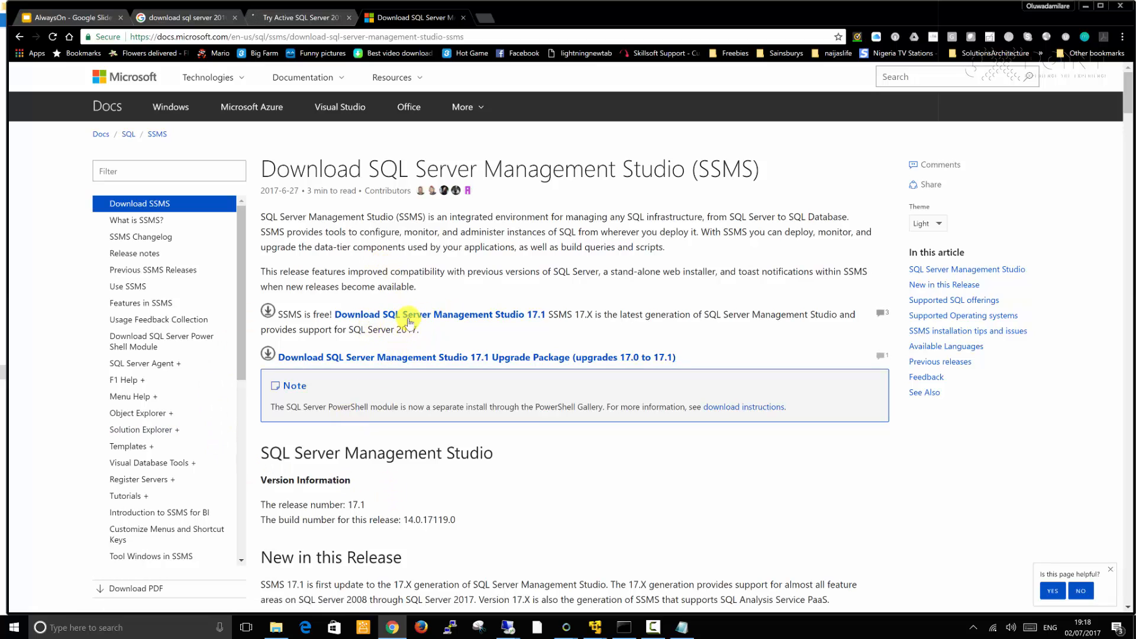
pyautogui.click(276, 629)
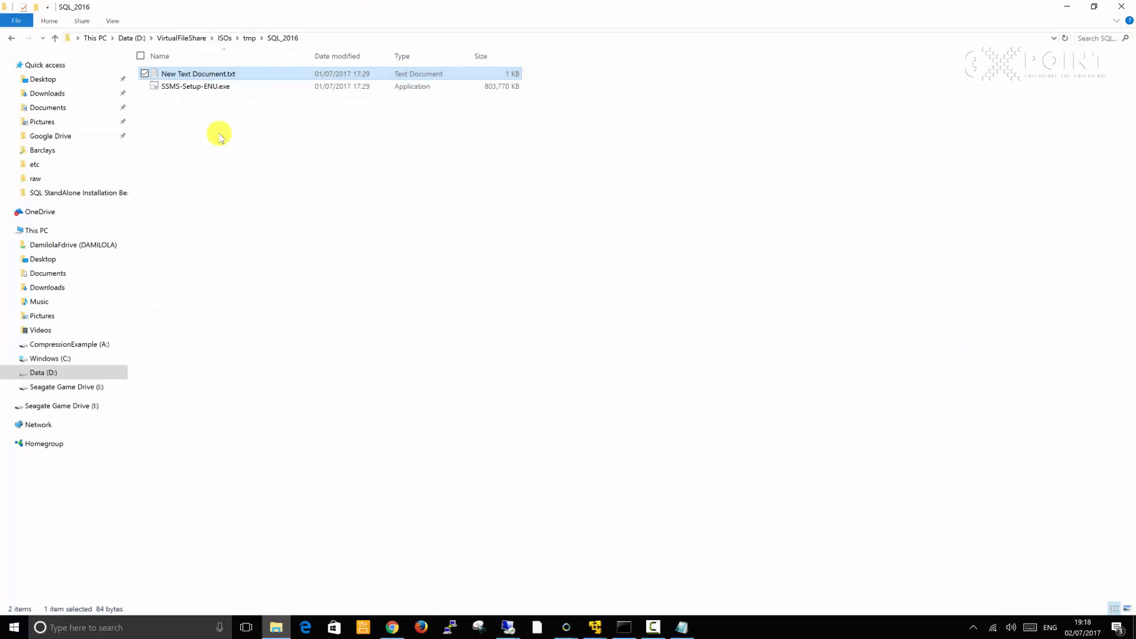
pyautogui.click(185, 88)
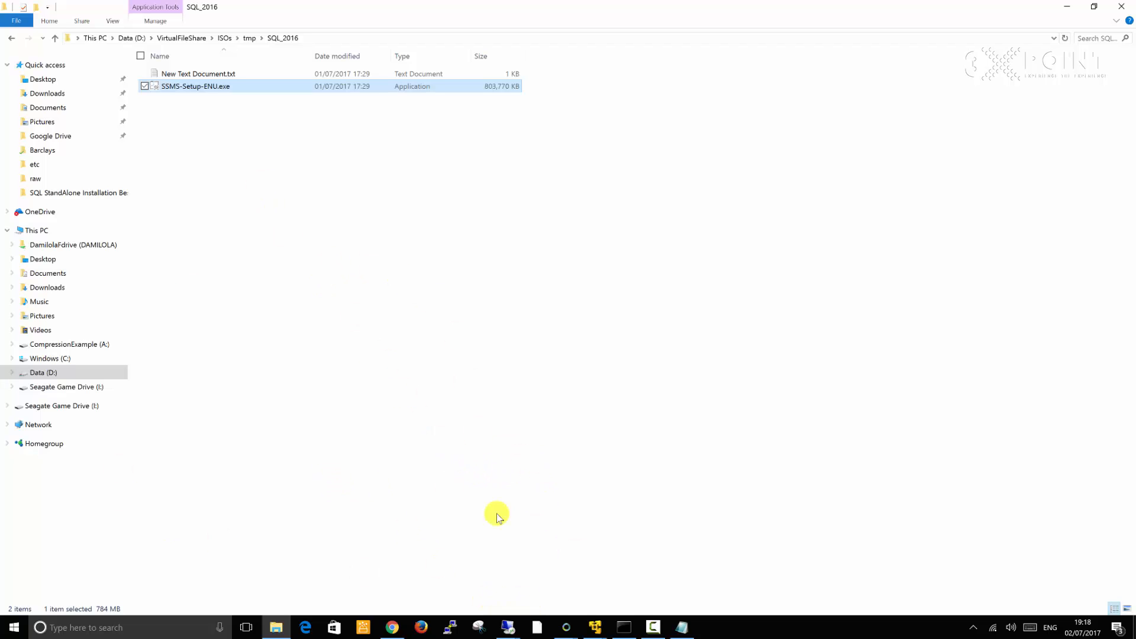
# Switch to the secondary server session and dismiss the Internet Explorer Enhanced Security blocked-content prompts
pyautogui.click(509, 629)
pyautogui.click(445, 561)
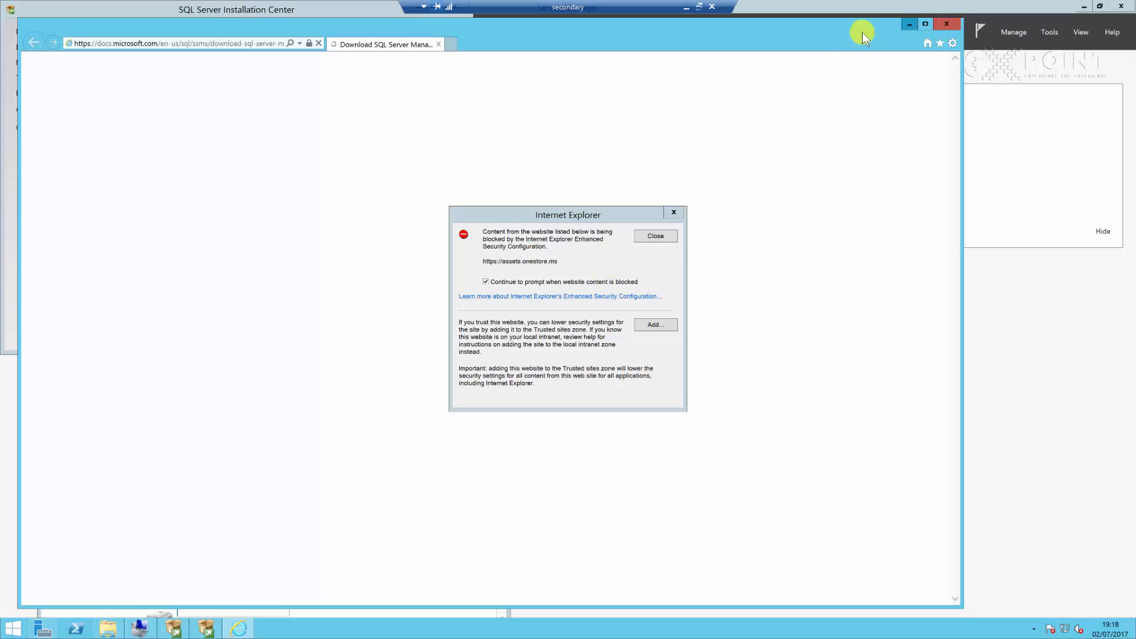
pyautogui.click(673, 212)
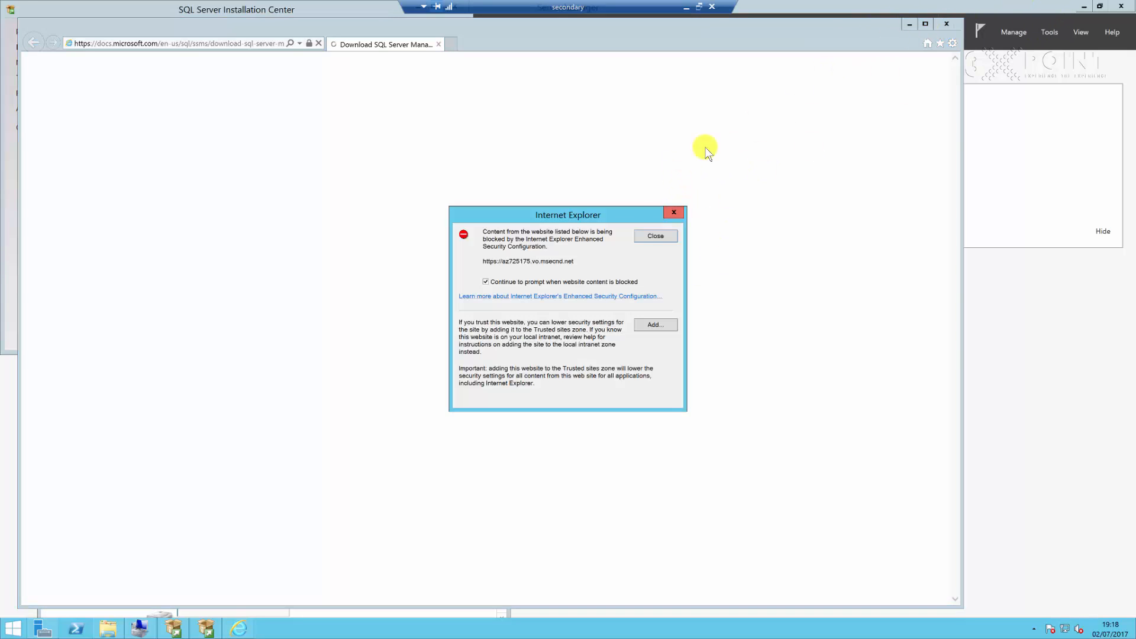
pyautogui.click(1067, 191)
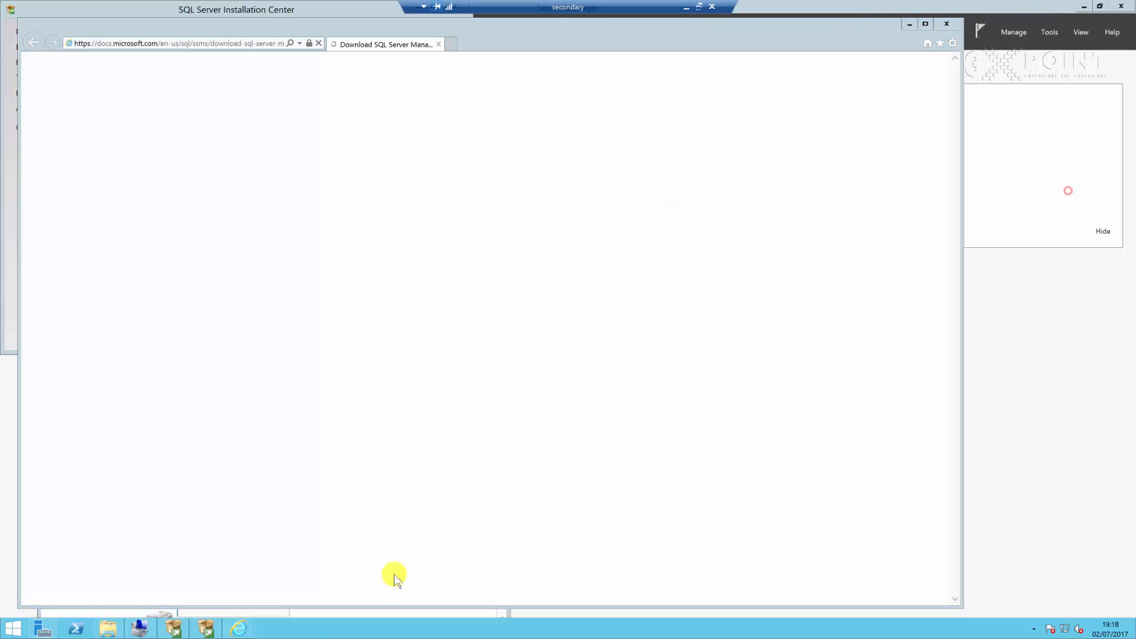
# Check the SQL Server 2016 Setup installation progress on the secondary server
pyautogui.click(203, 631)
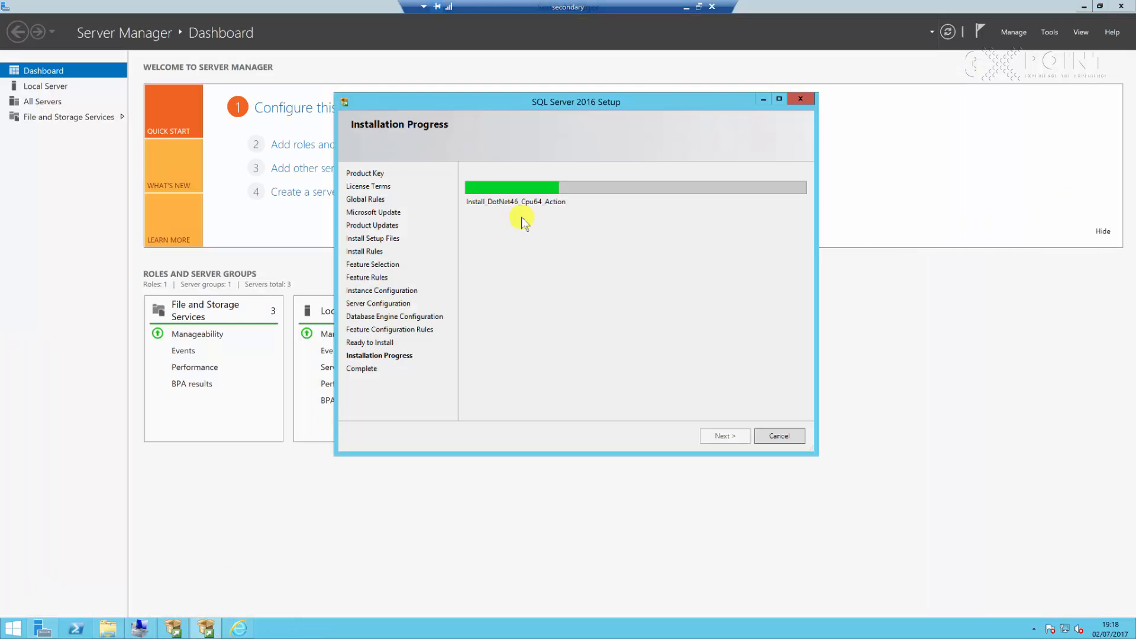
pyautogui.click(686, 8)
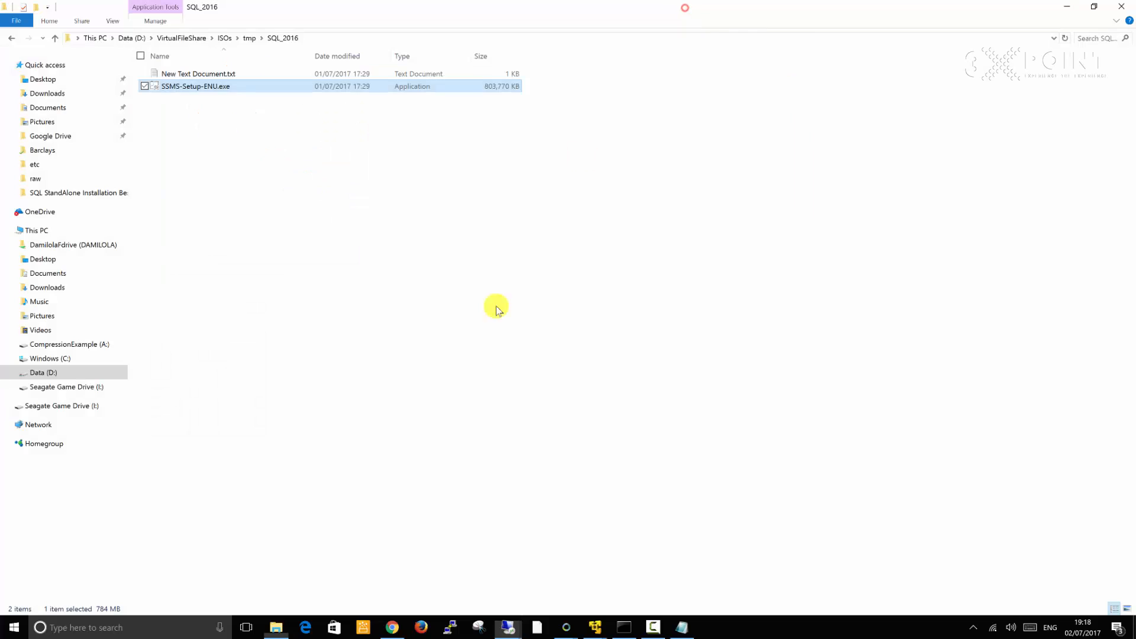
pyautogui.click(651, 627)
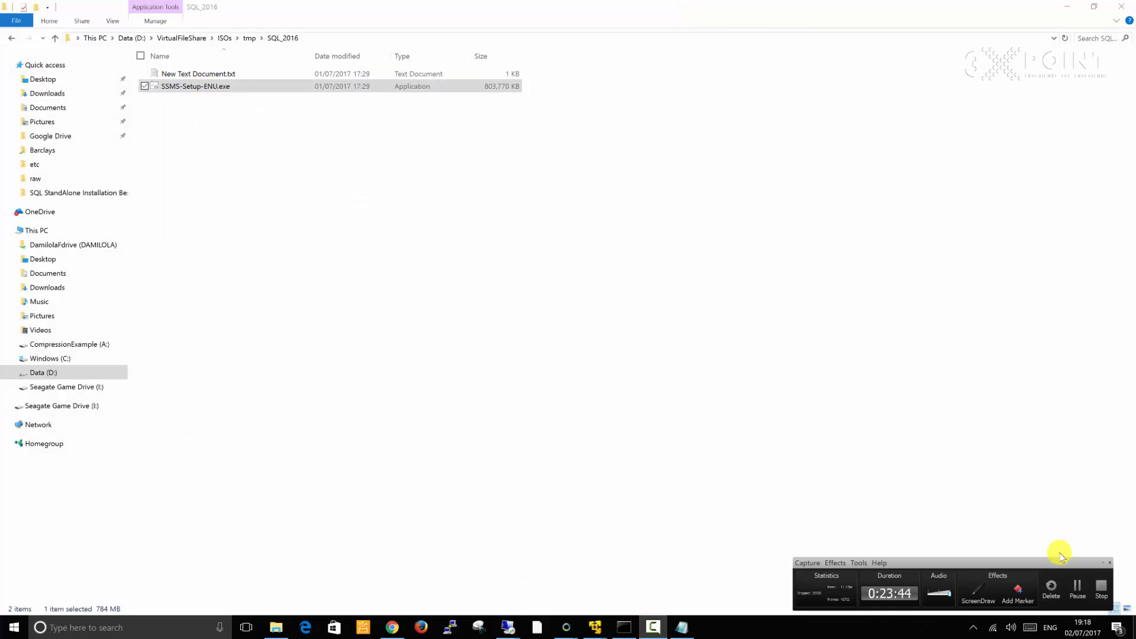
pyautogui.click(1078, 587)
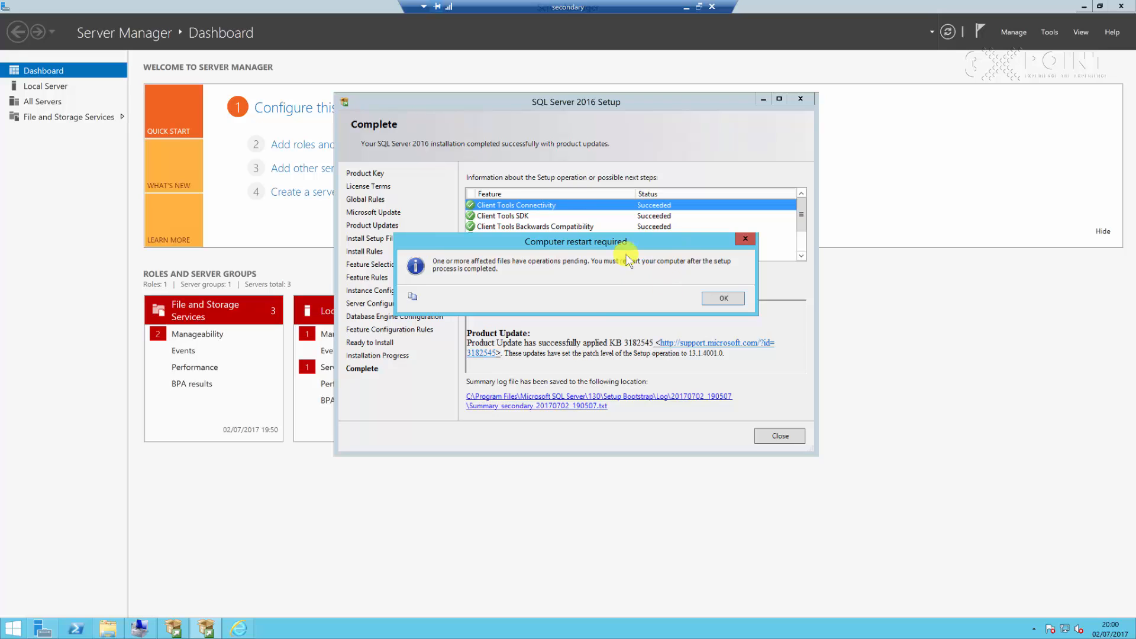
# Acknowledge the computer restart notice and close the completed SQL Server 2016 Setup wizard
pyautogui.click(725, 300)
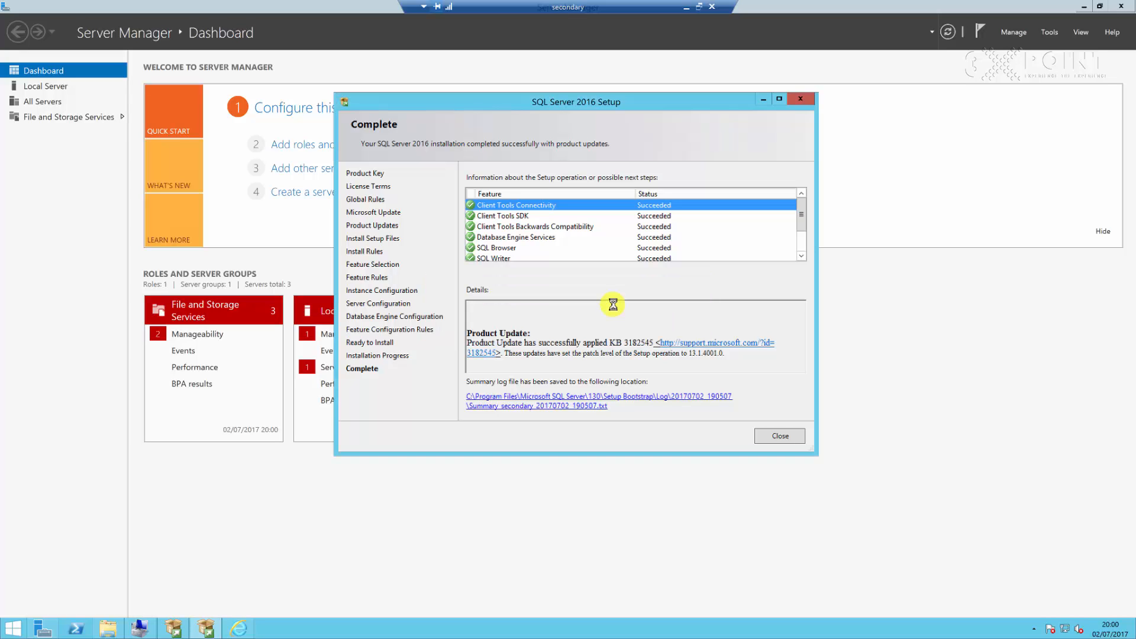
pyautogui.click(780, 436)
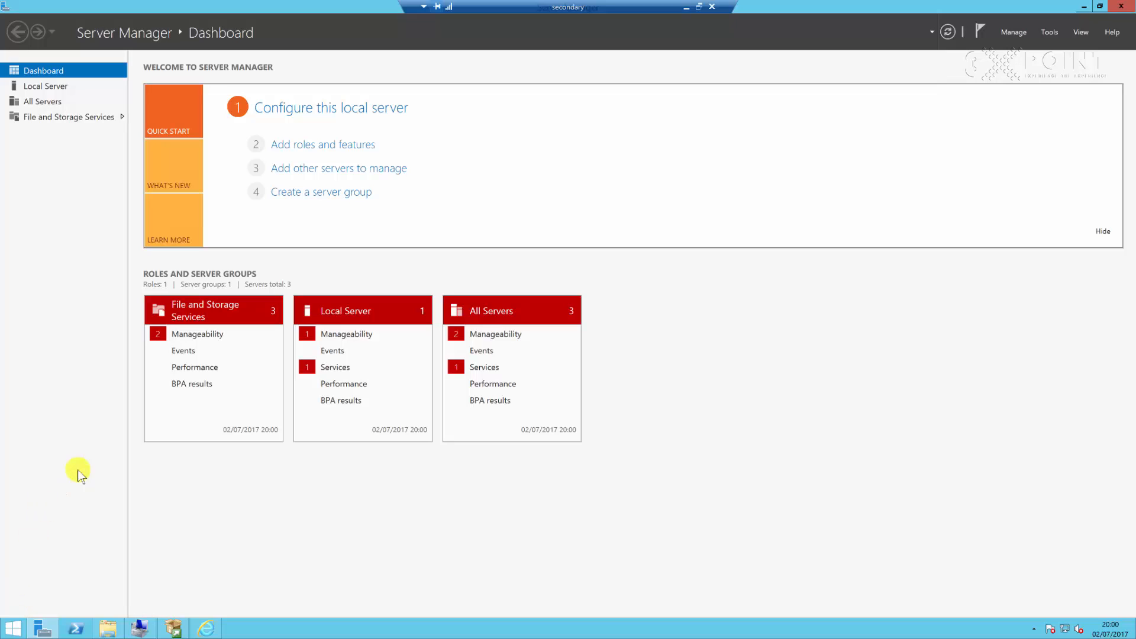
# Restart the secondary server, choosing Other (Unplanned) as the reason
pyautogui.click(20, 623)
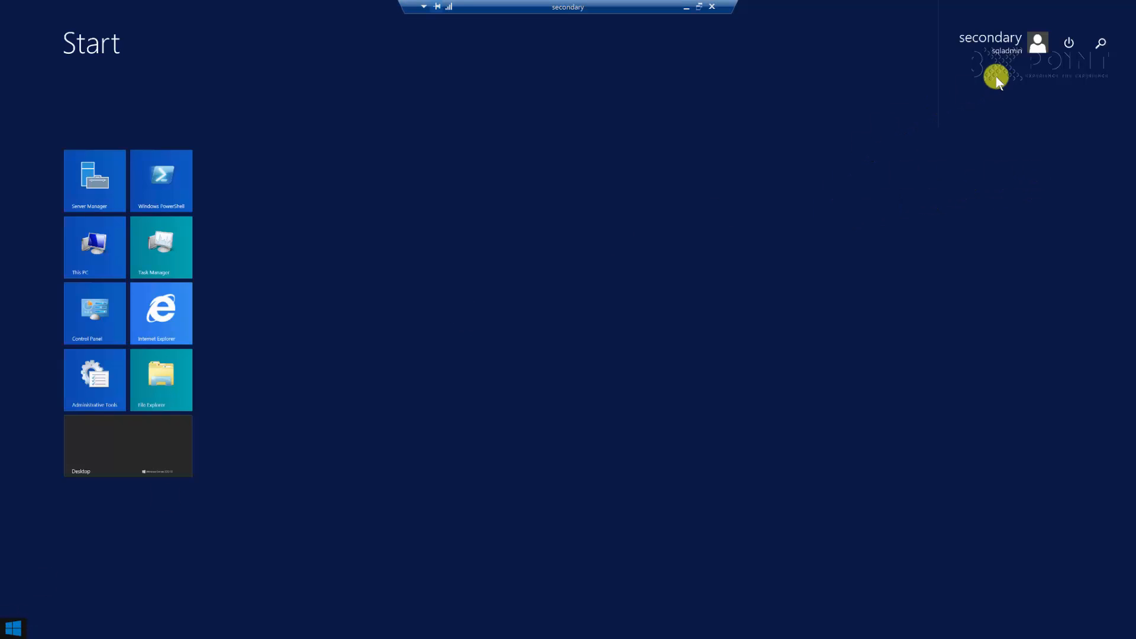
pyautogui.click(1070, 43)
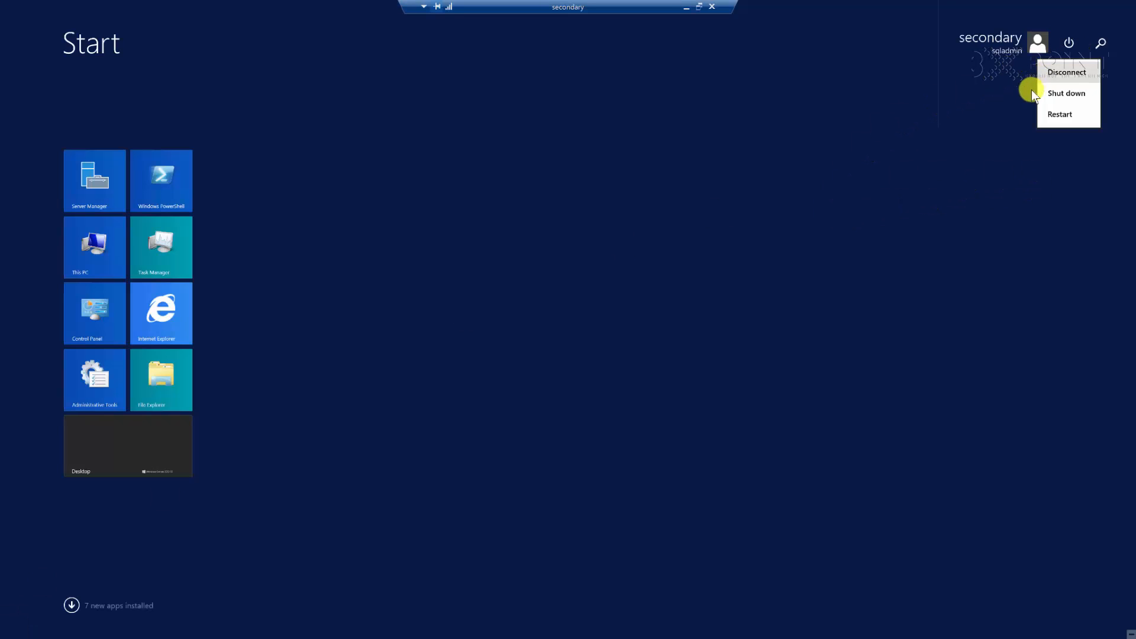
pyautogui.click(1062, 113)
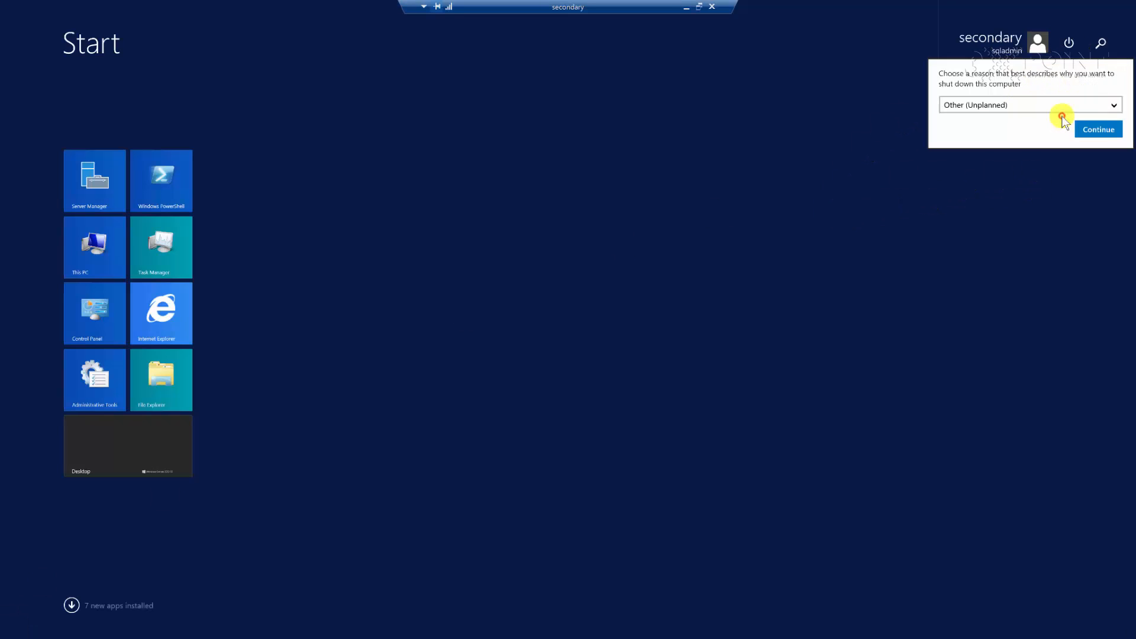
pyautogui.click(1100, 130)
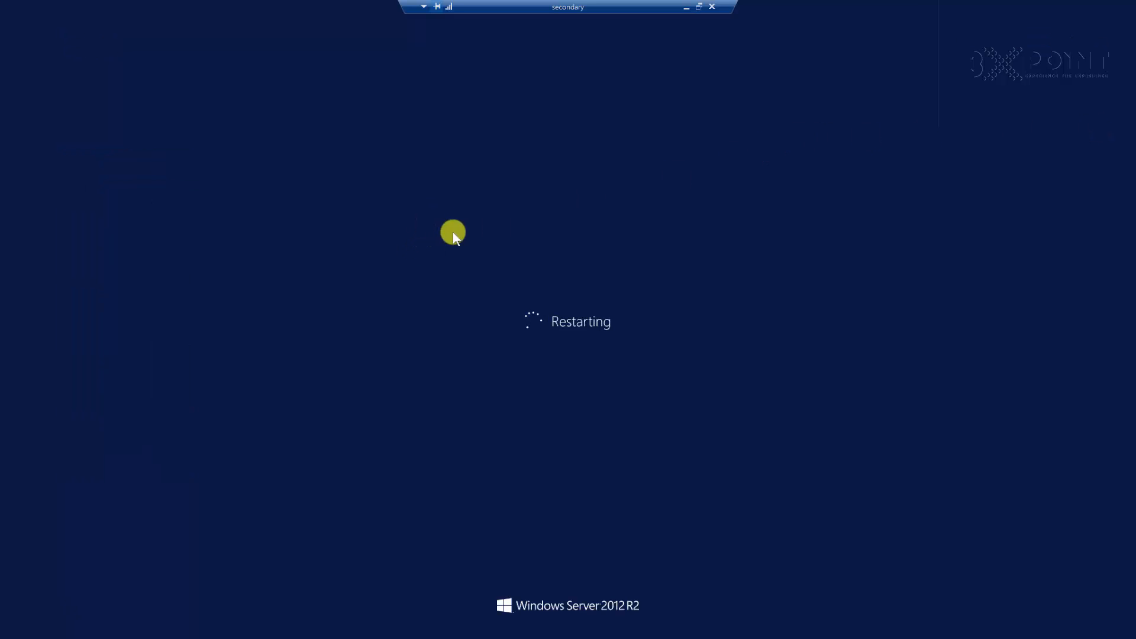
pyautogui.click(682, 10)
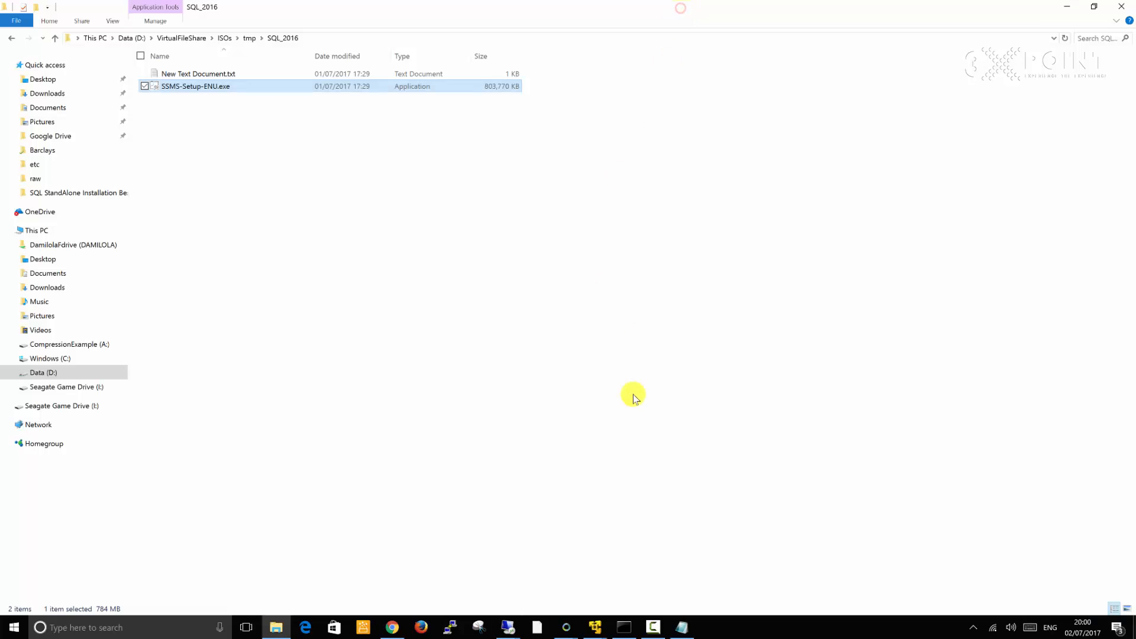
pyautogui.click(653, 628)
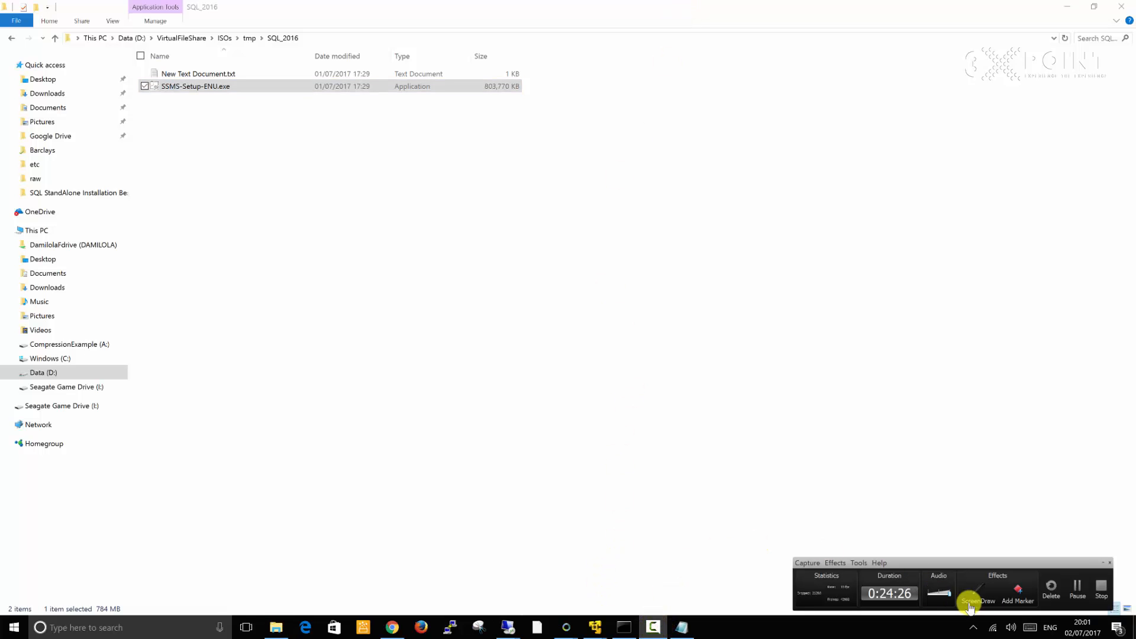
pyautogui.click(1100, 587)
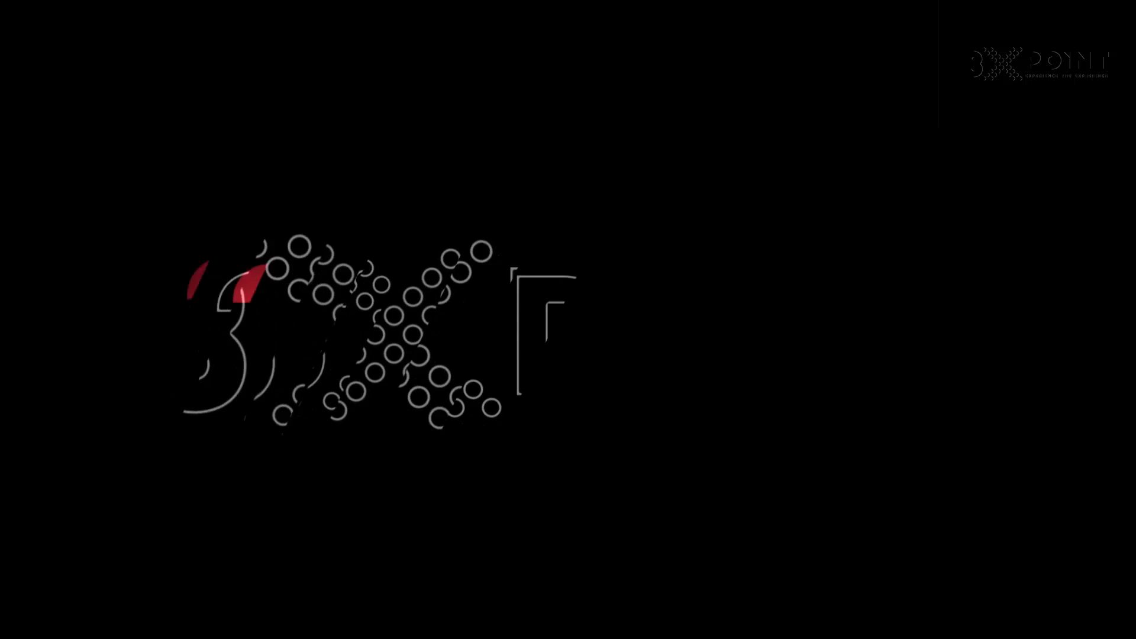